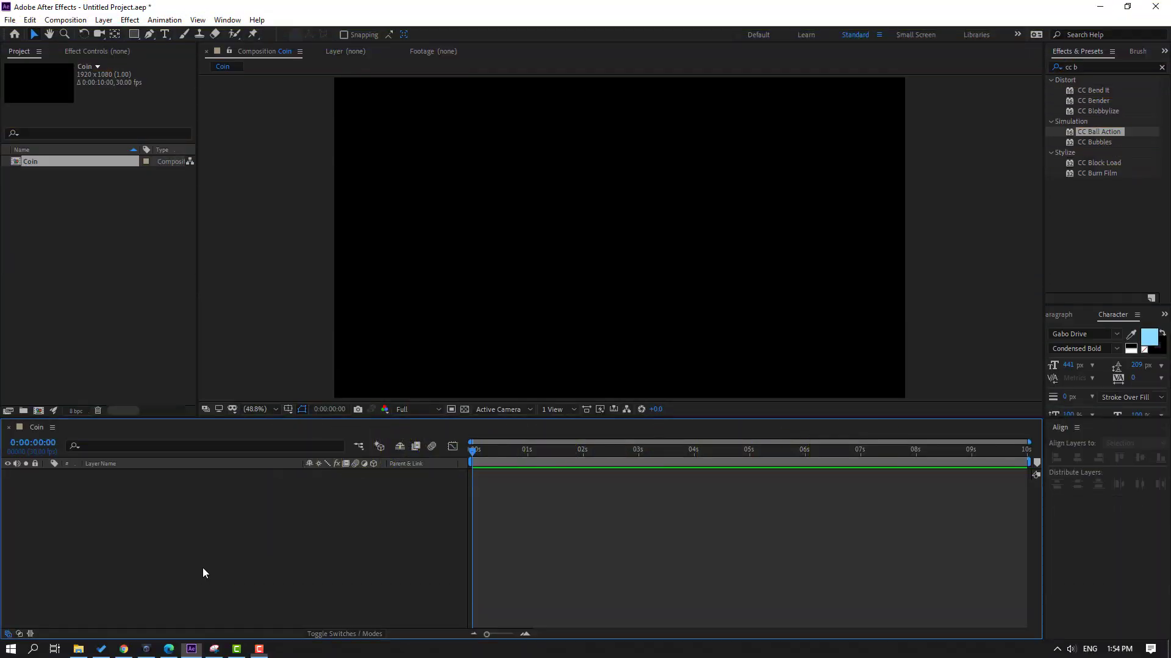
# Create a white 1920 x 1080 px solid layer named BG in the Coin composition.
pyautogui.rightClick(99, 499)
pyautogui.moveTo(188, 365)
pyautogui.click(270, 397)
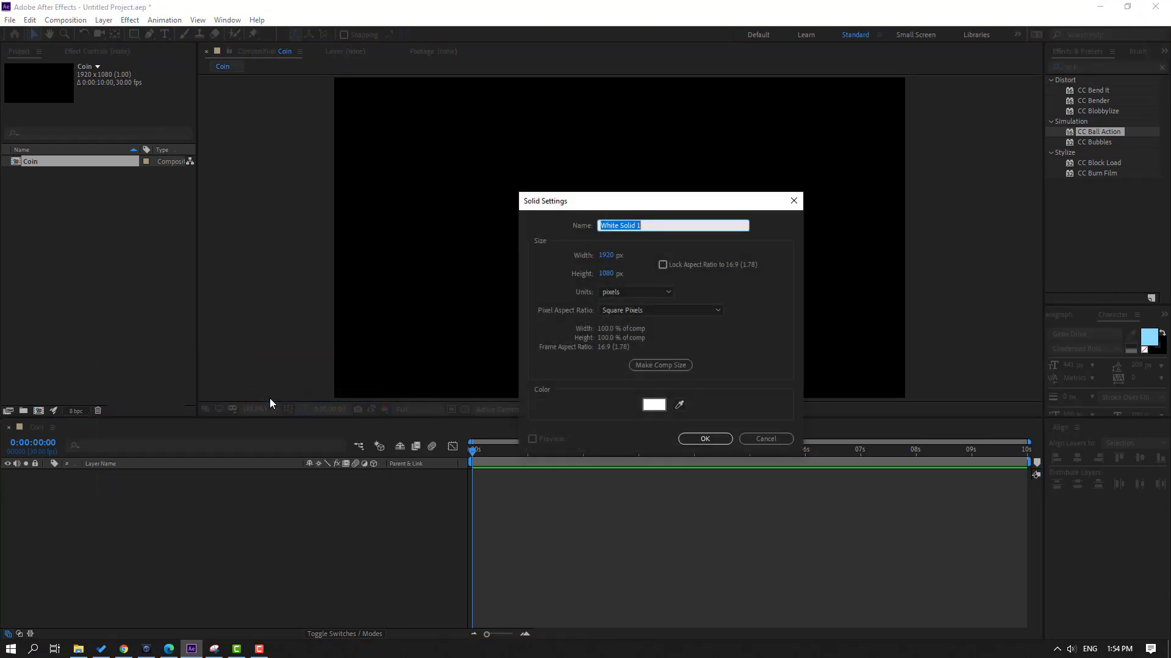
pyautogui.write('BG')
pyautogui.click(705, 439)
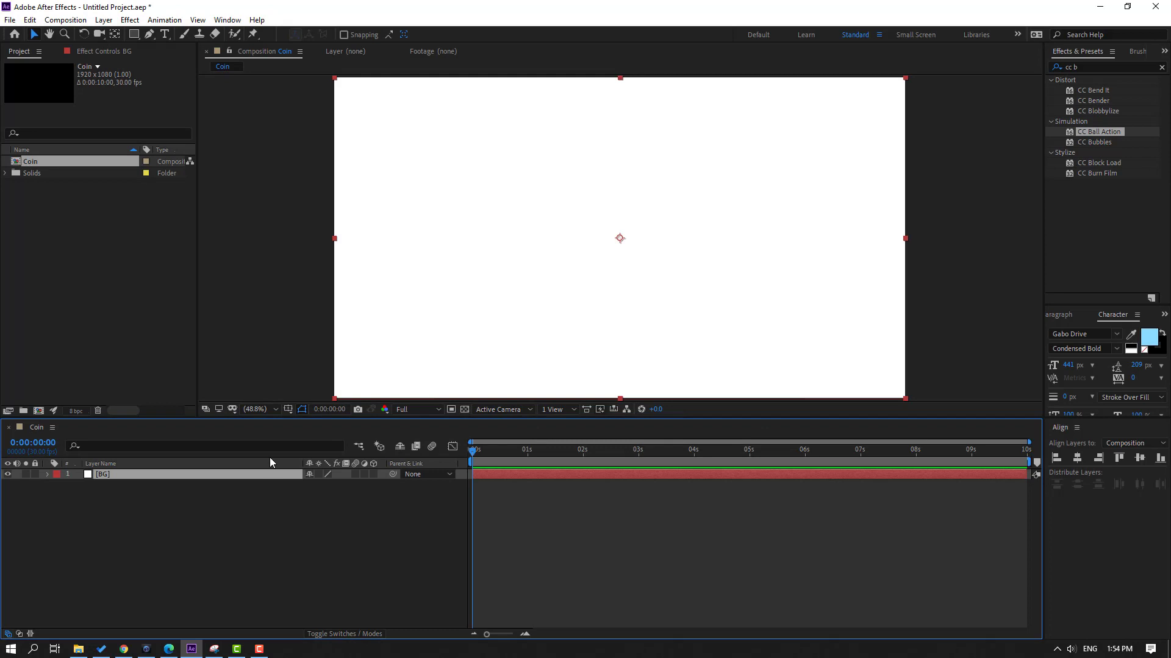
# Find the 4-Color Gradient effect and apply it to the BG layer.
pyautogui.click(1090, 65)
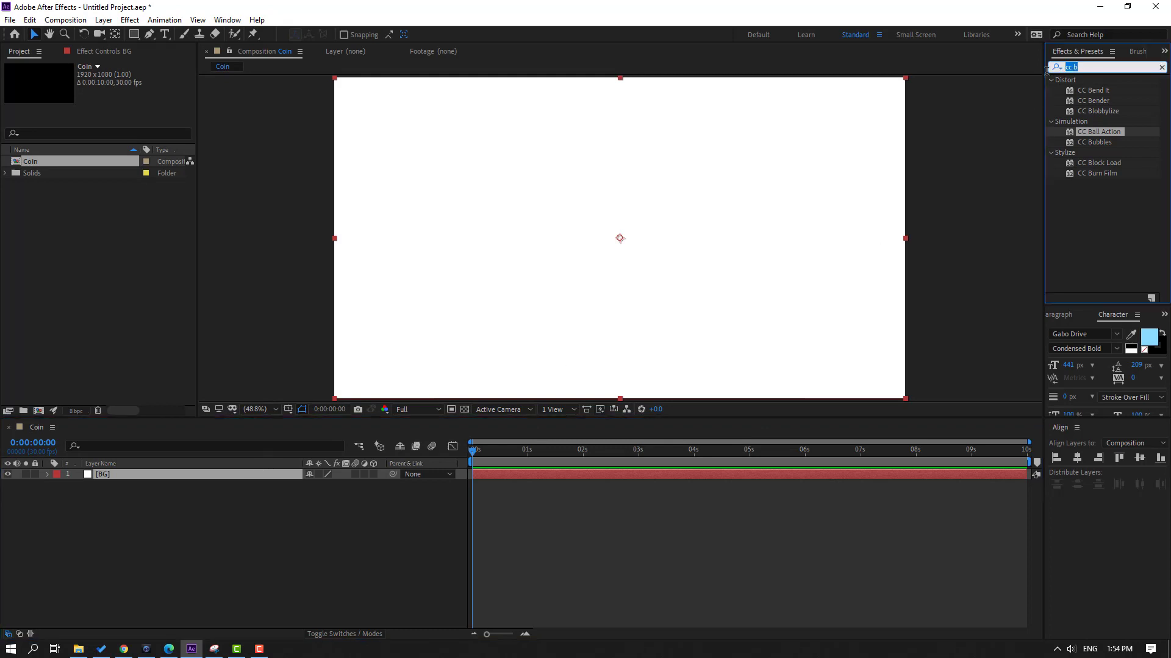
pyautogui.write('4')
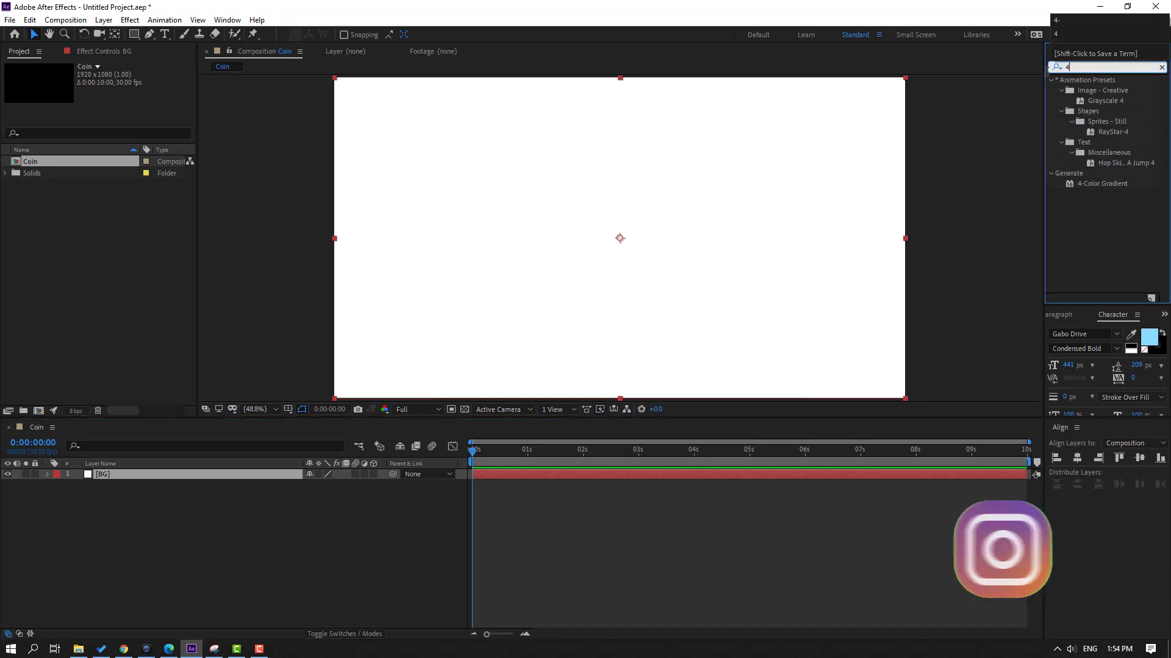
pyautogui.click(1095, 184)
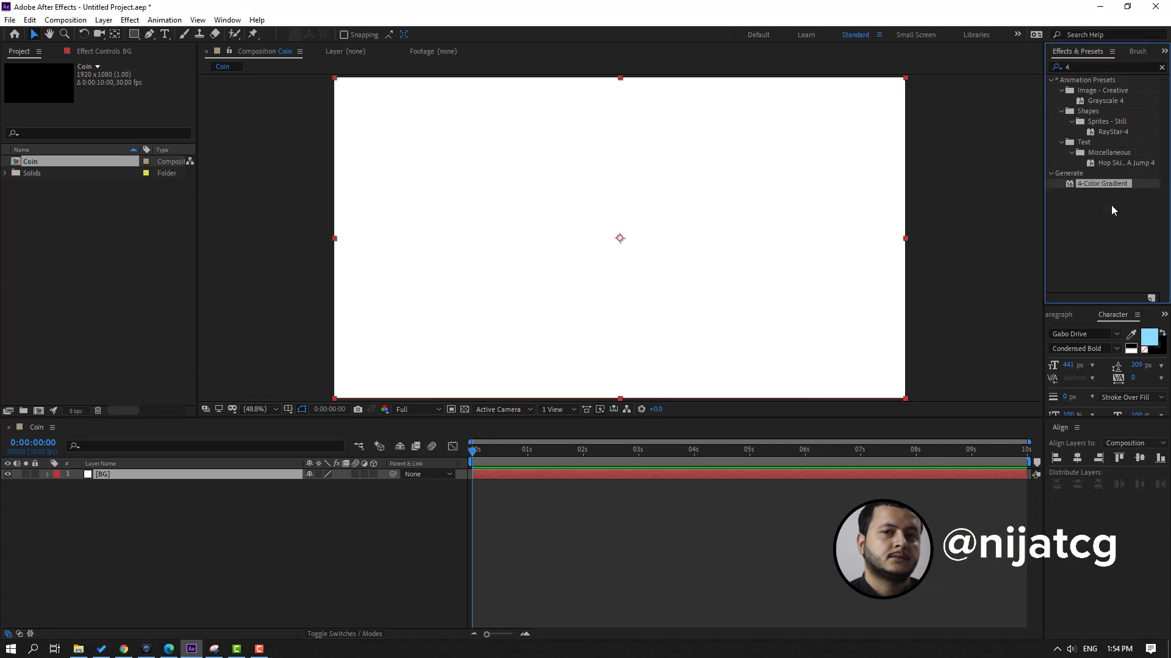
pyautogui.moveTo(1081, 183); pyautogui.dragTo(94, 481)
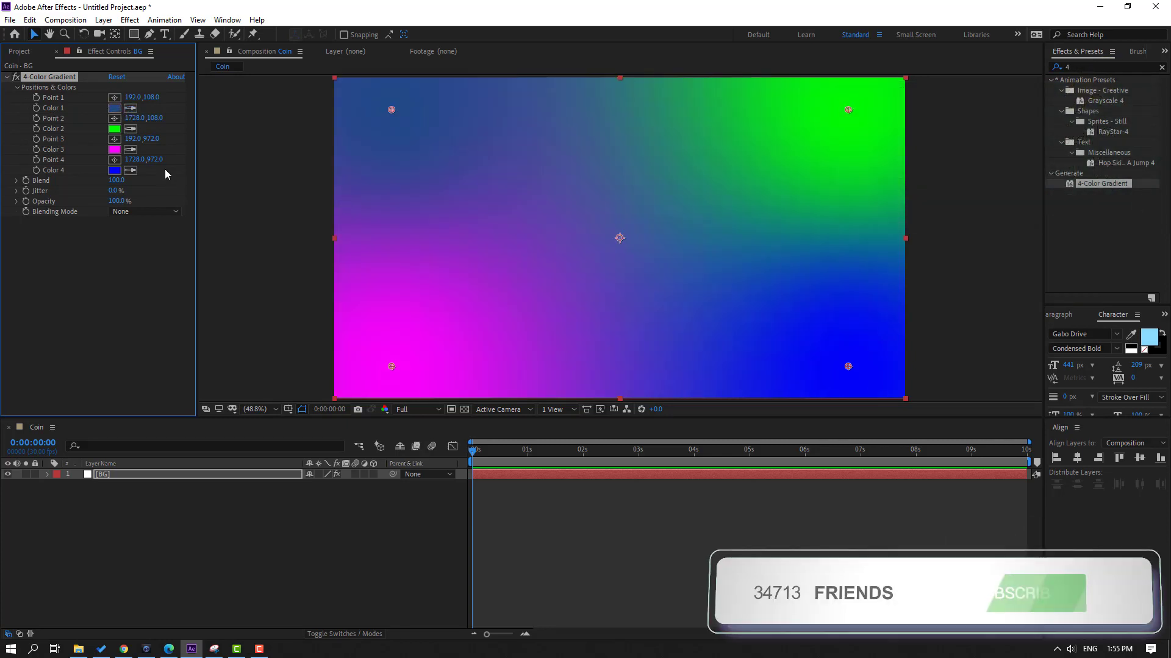
# Set the gradient's Color 1 to dark blue (RGB 32, 74, 135) and Color 2 to turquoise 0FD8C4.
pyautogui.click(114, 108)
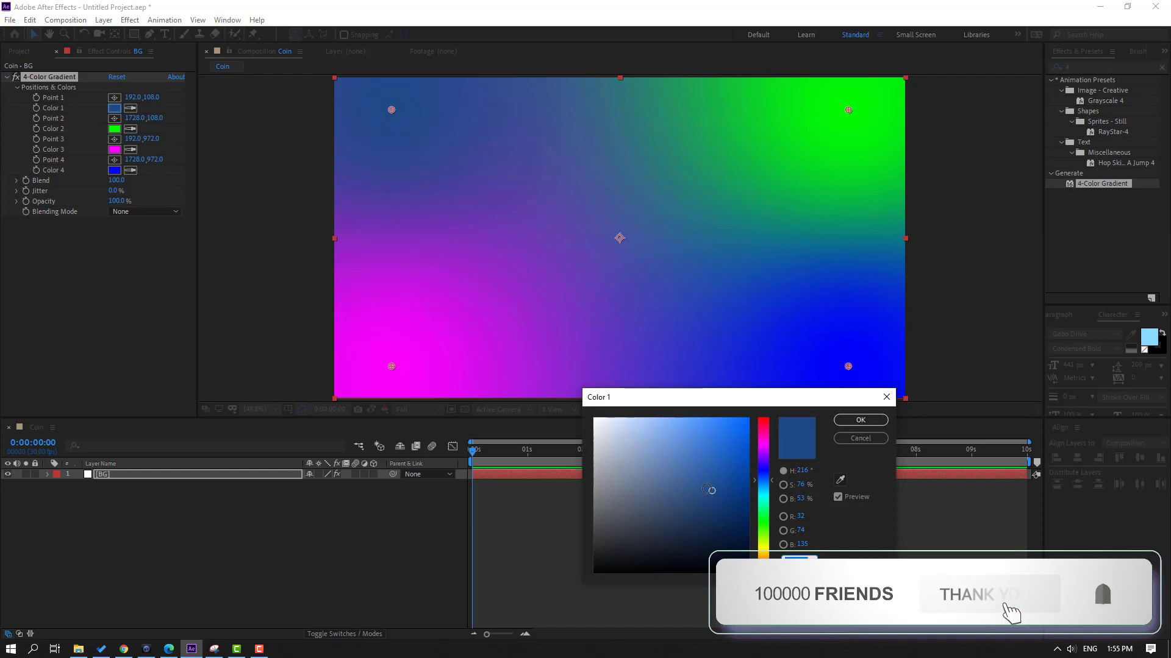
pyautogui.click(860, 420)
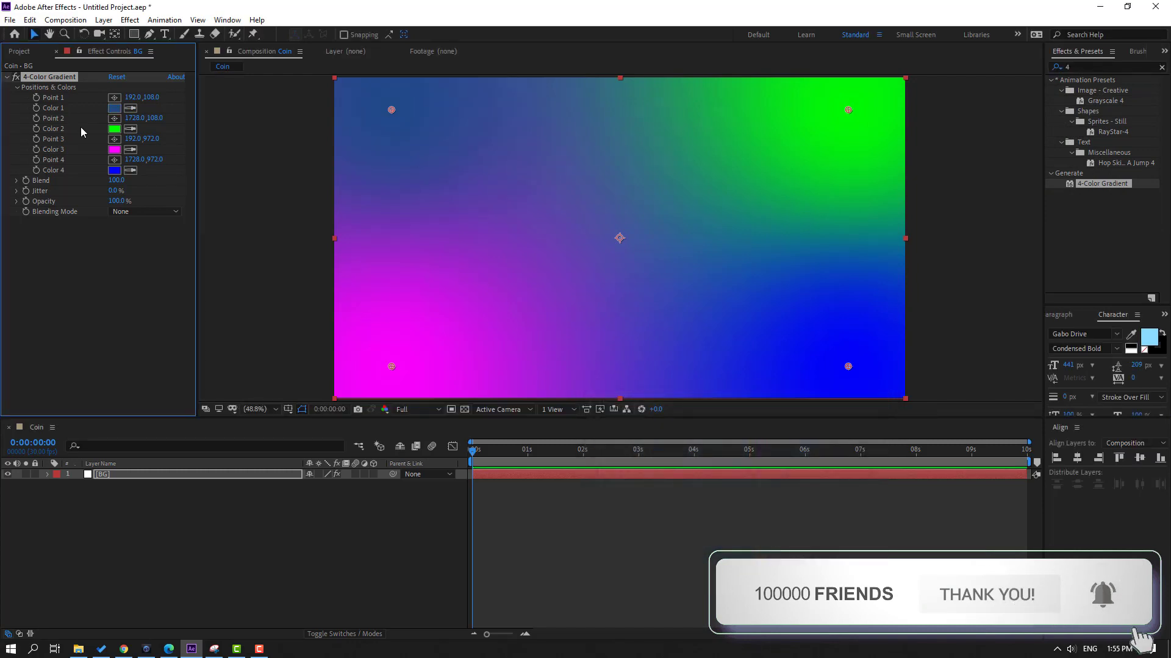
pyautogui.click(114, 129)
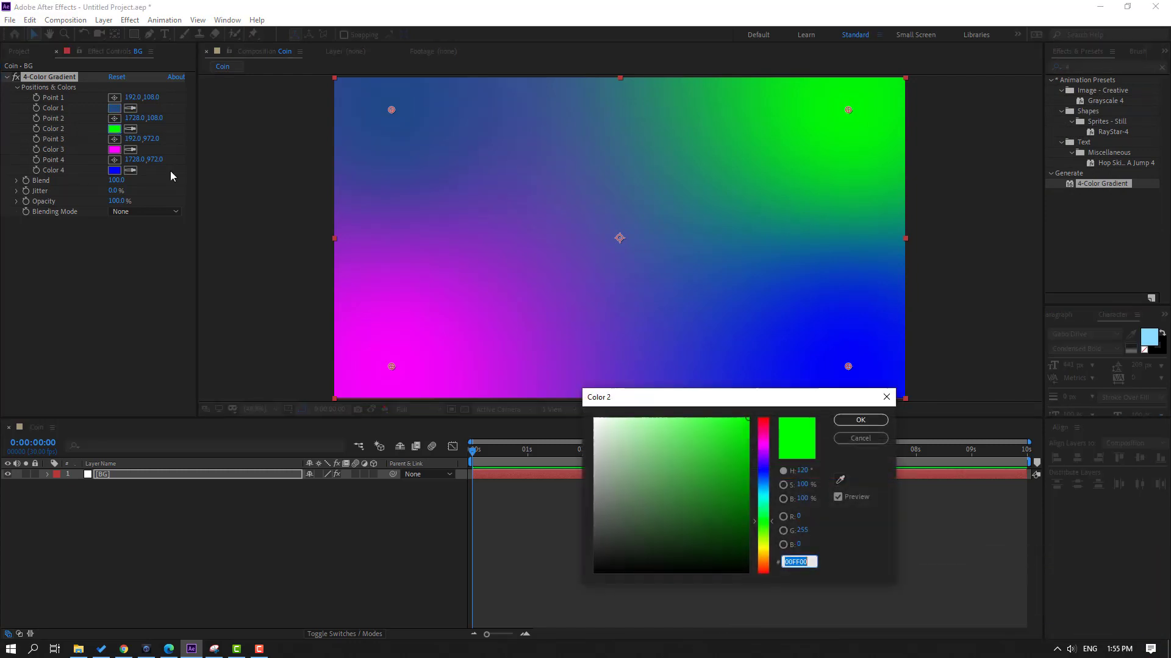
pyautogui.click(763, 488)
pyautogui.click(702, 457)
pyautogui.moveTo(702, 457); pyautogui.dragTo(697, 451)
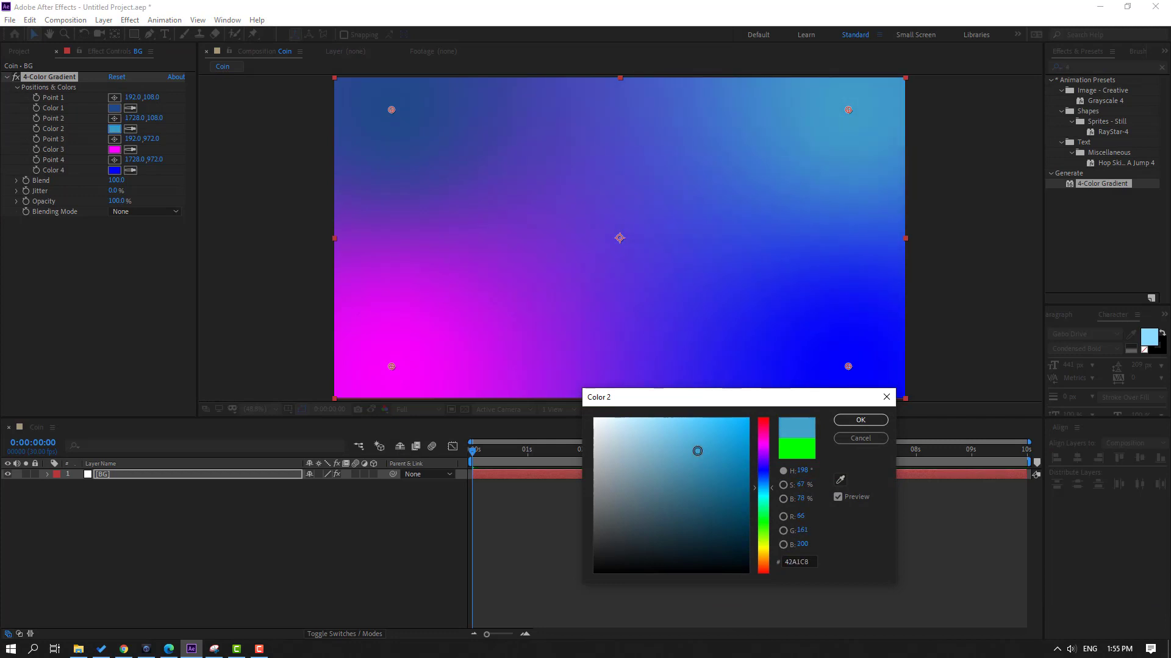
pyautogui.click(841, 480)
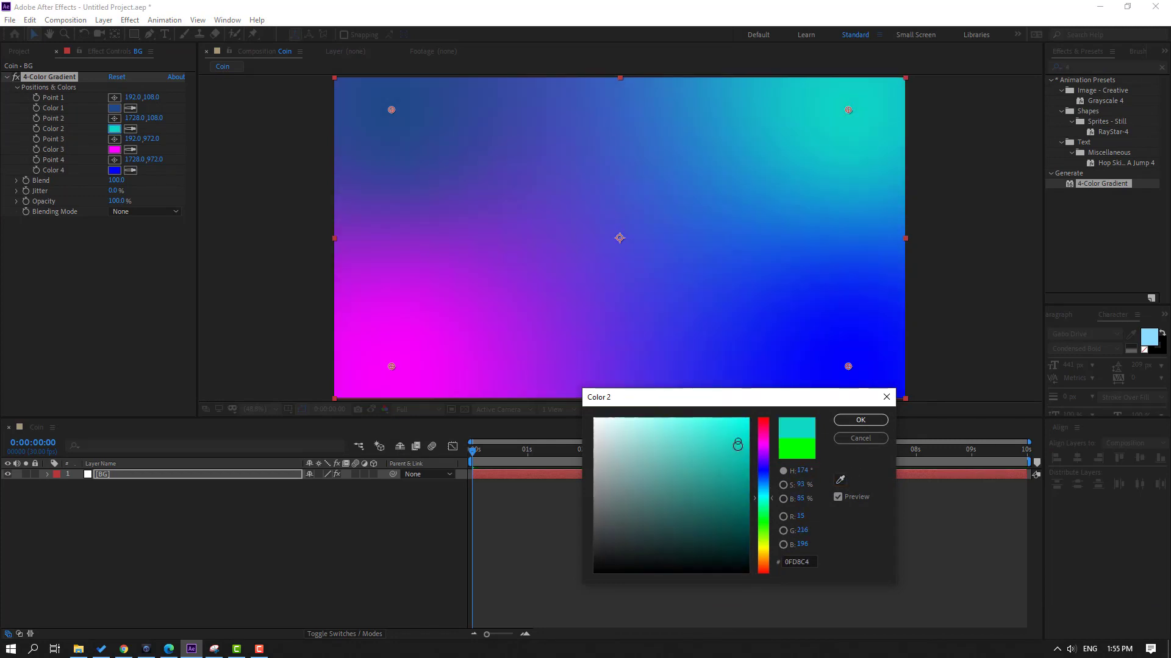
pyautogui.click(860, 420)
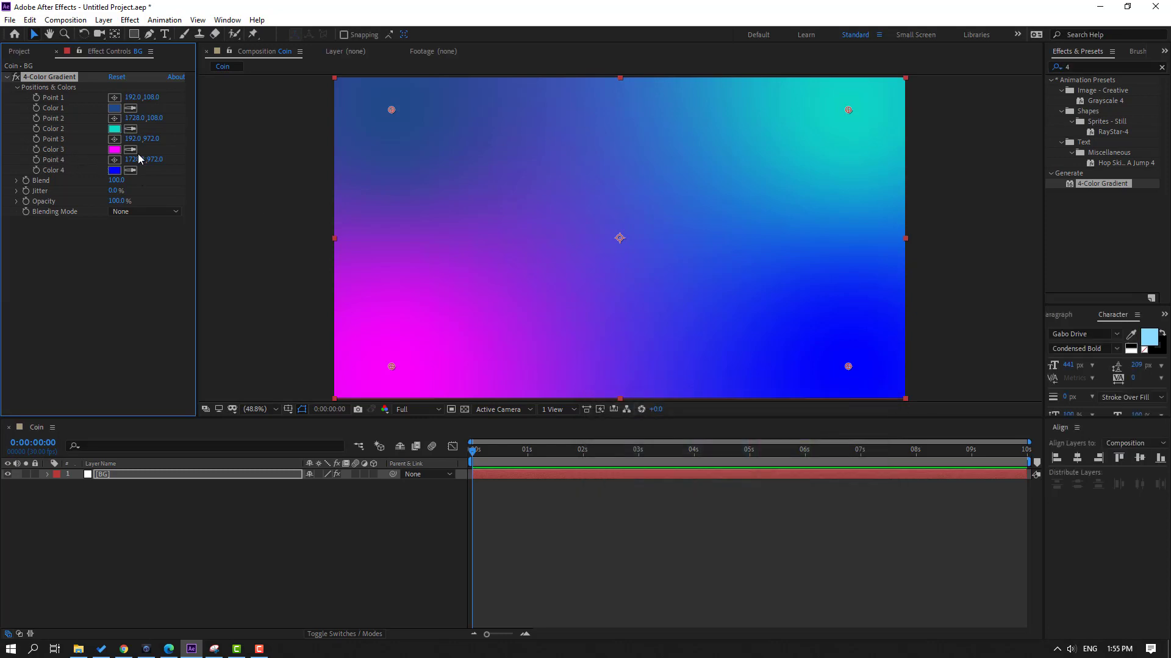
# Set the gradient's Color 3 to dark purple 2D0764 and Color 4 to blue 224483.
pyautogui.click(114, 150)
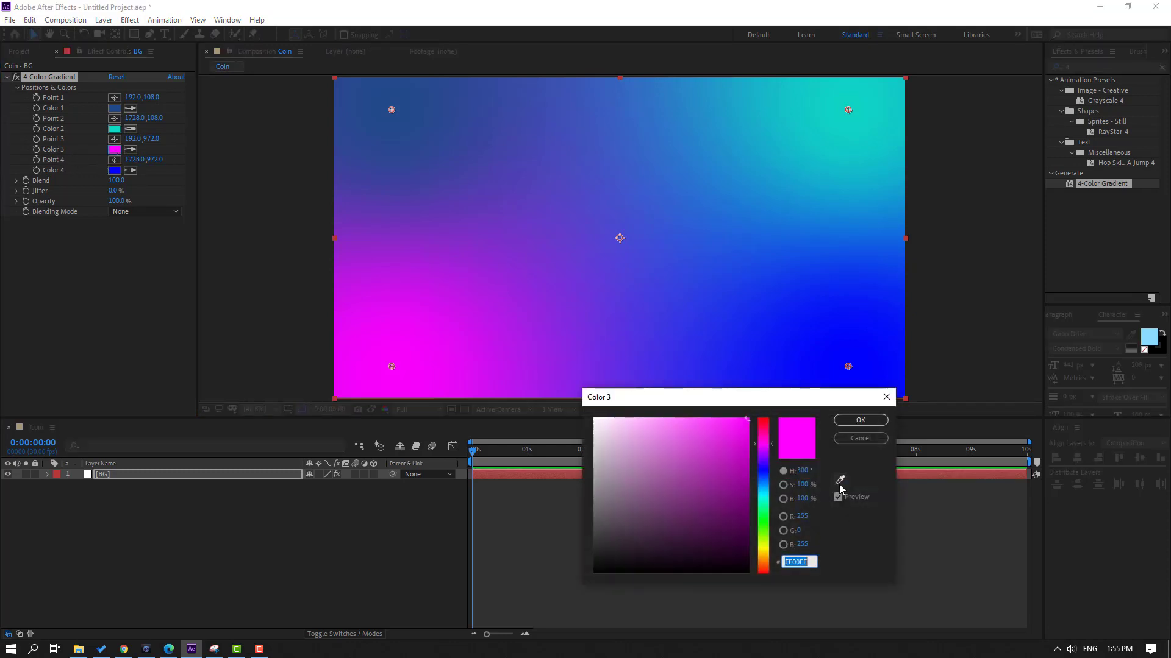
pyautogui.click(840, 481)
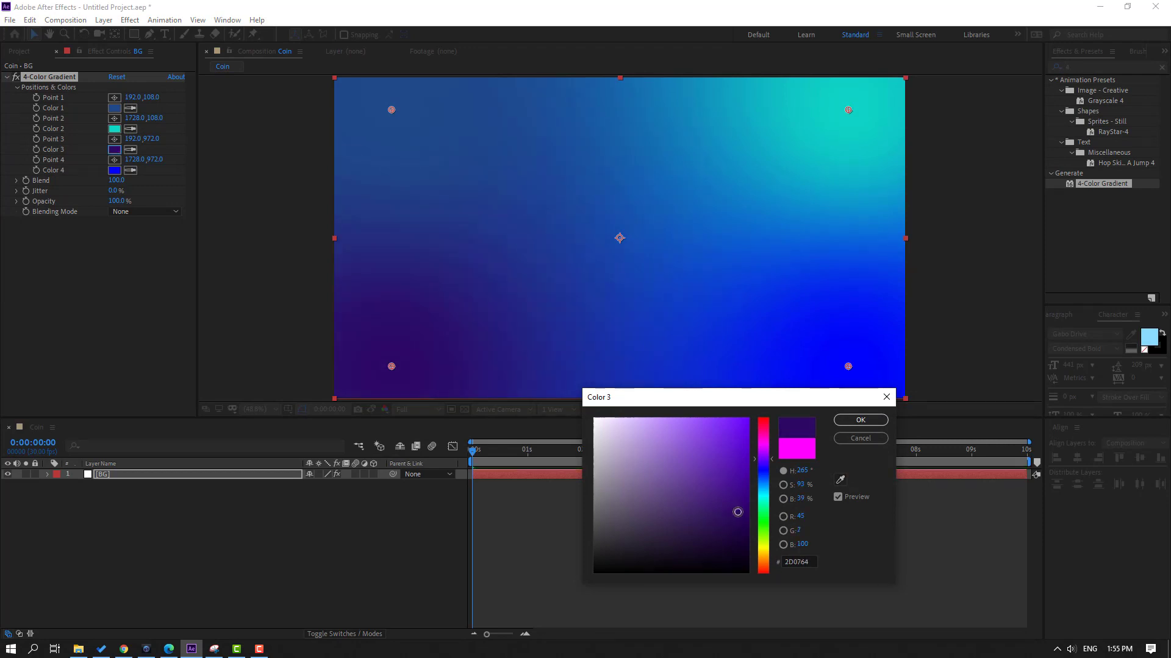
pyautogui.click(896, 386)
pyautogui.click(860, 420)
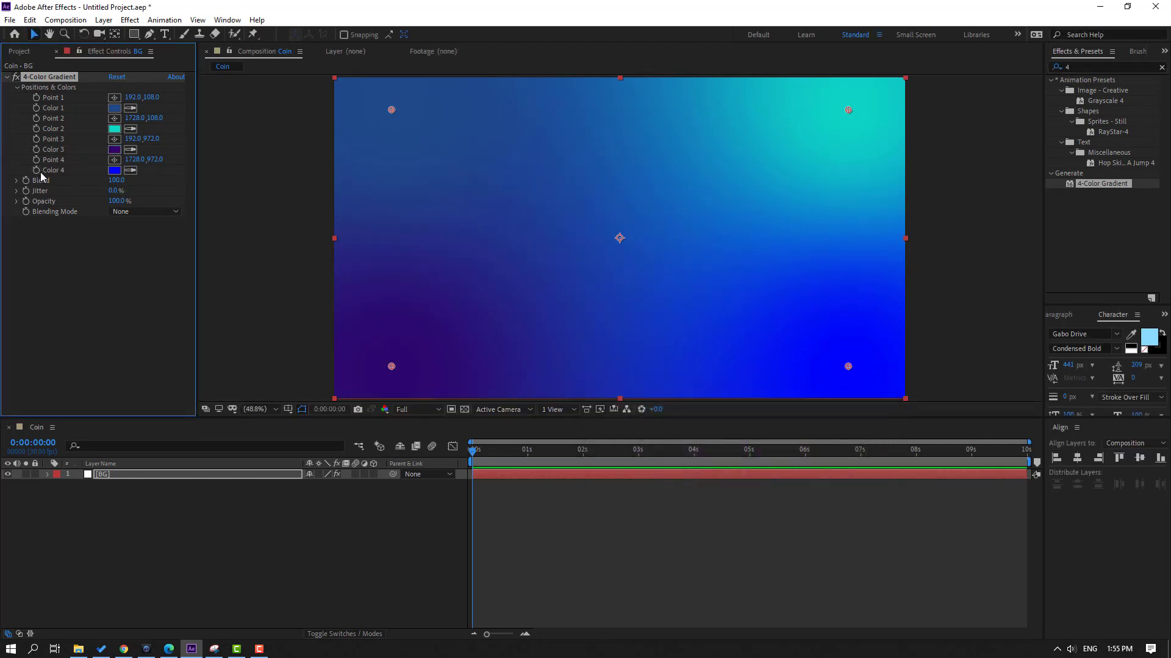
pyautogui.click(114, 170)
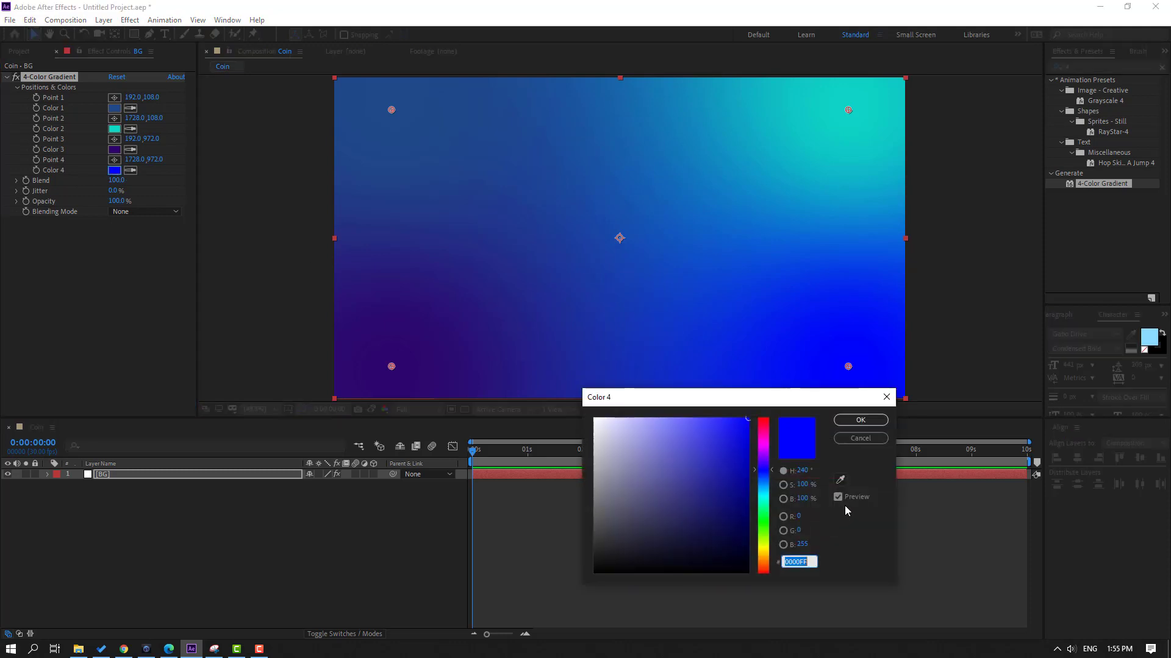
pyautogui.click(841, 481)
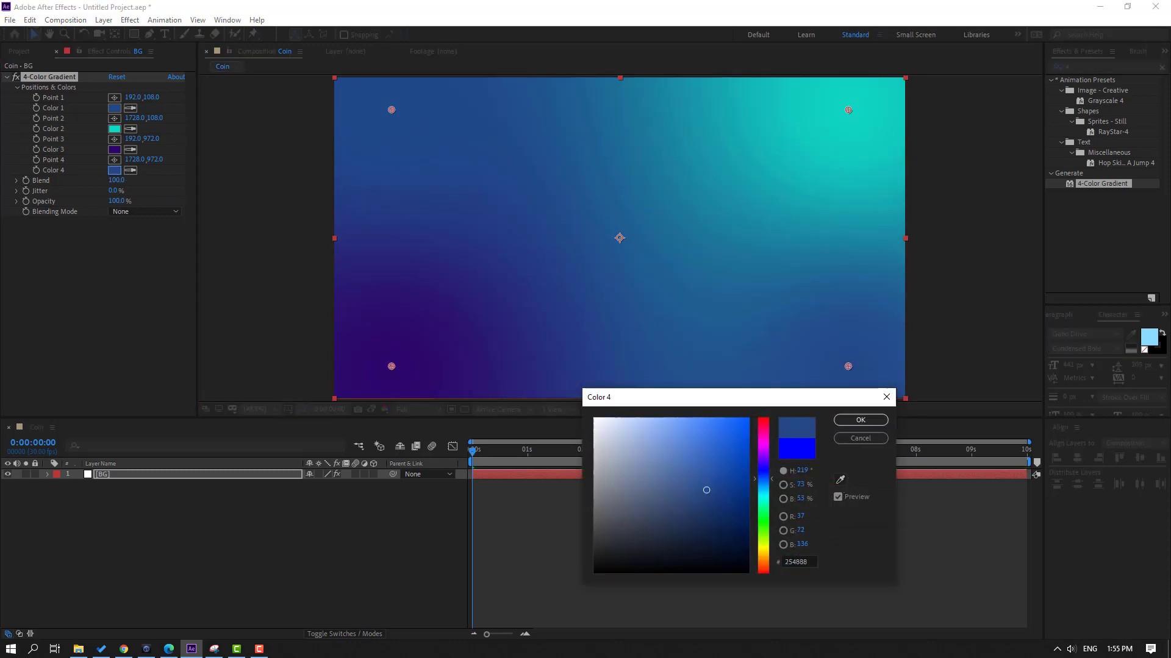
pyautogui.click(860, 420)
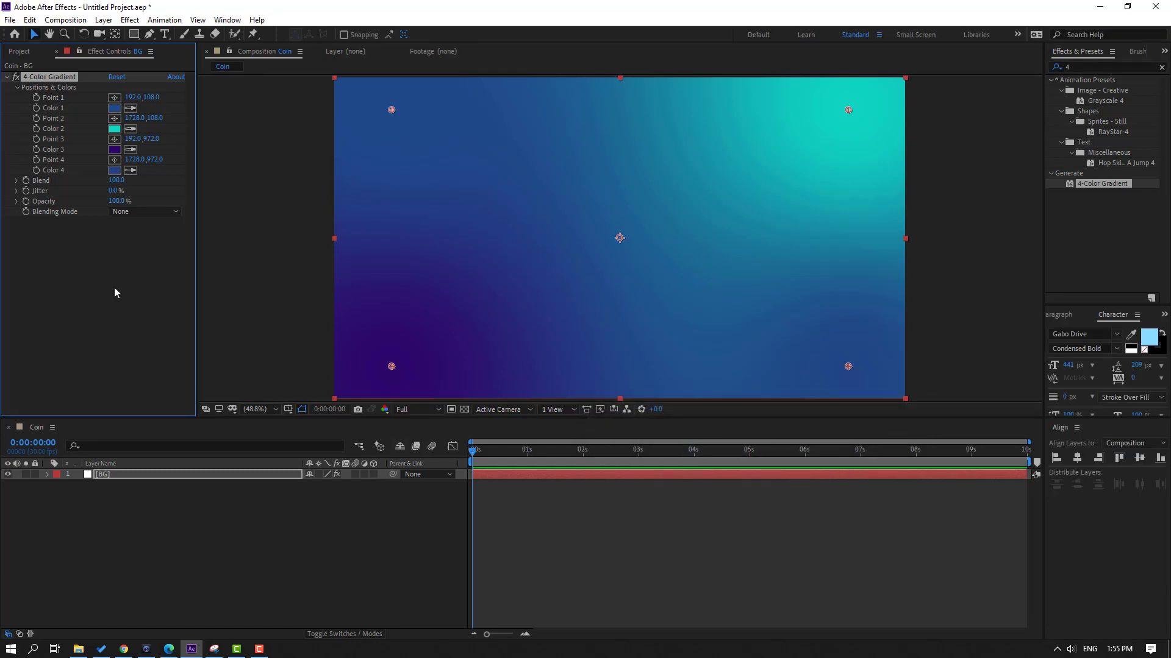
# Set the 4-Color Gradient's Blend to 350.
pyautogui.click(114, 181)
pyautogui.write('300')
pyautogui.press('Return')
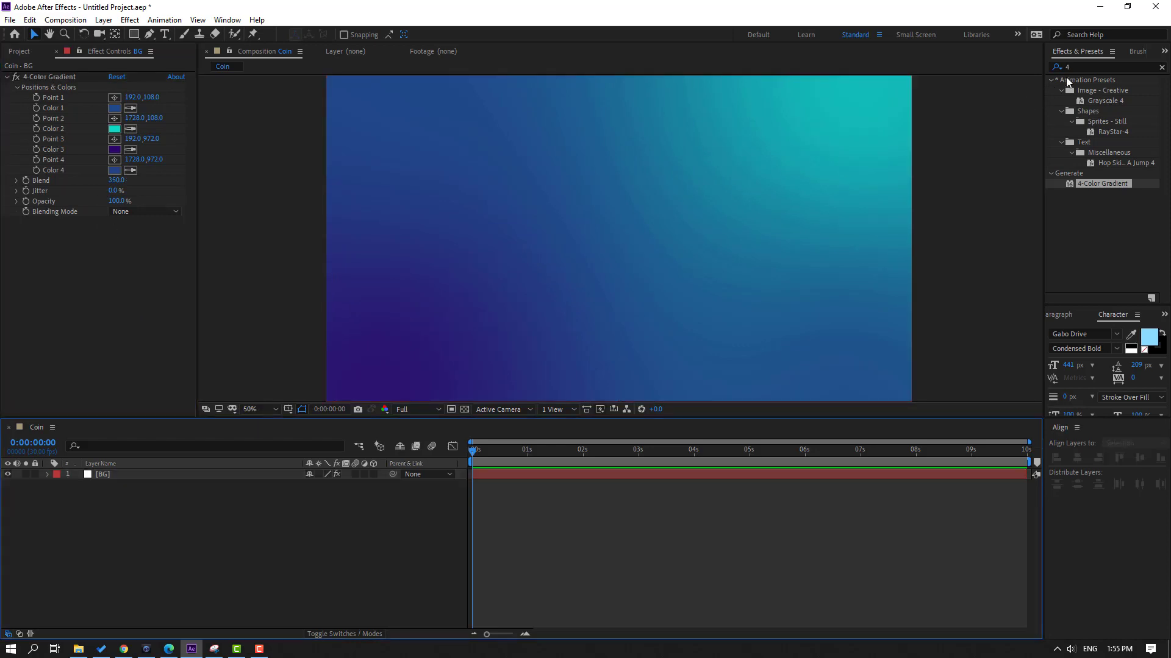
# Search the effects for "cc b" and apply CC Ball Action to the BG layer.
pyautogui.click(1065, 67)
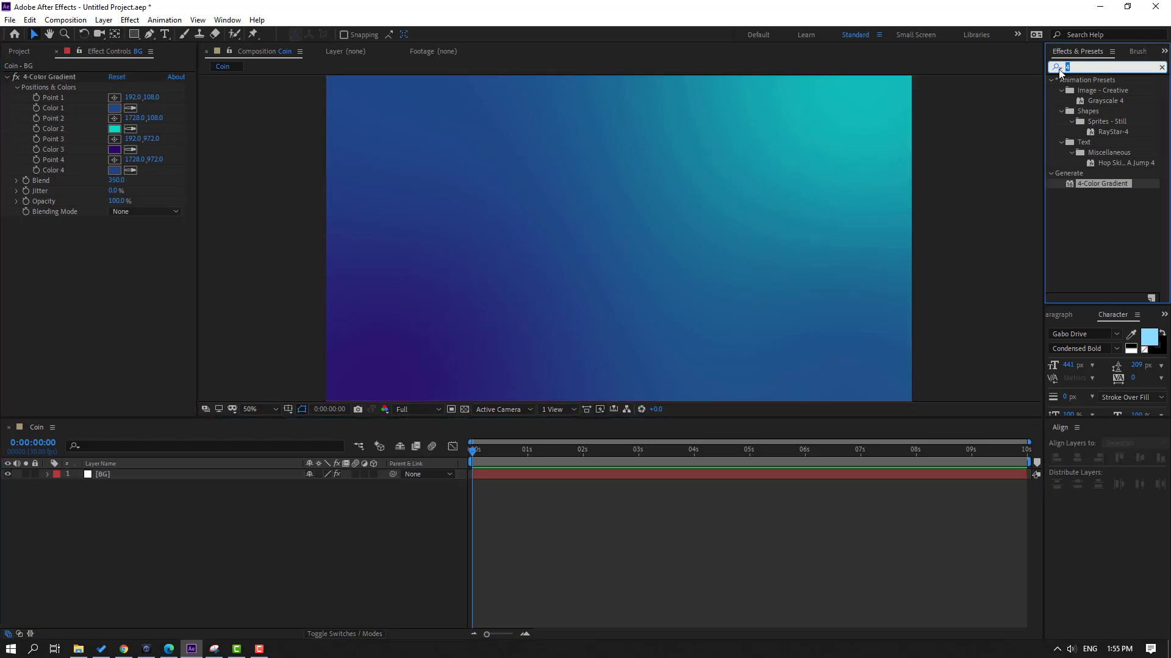
pyautogui.write('cc b')
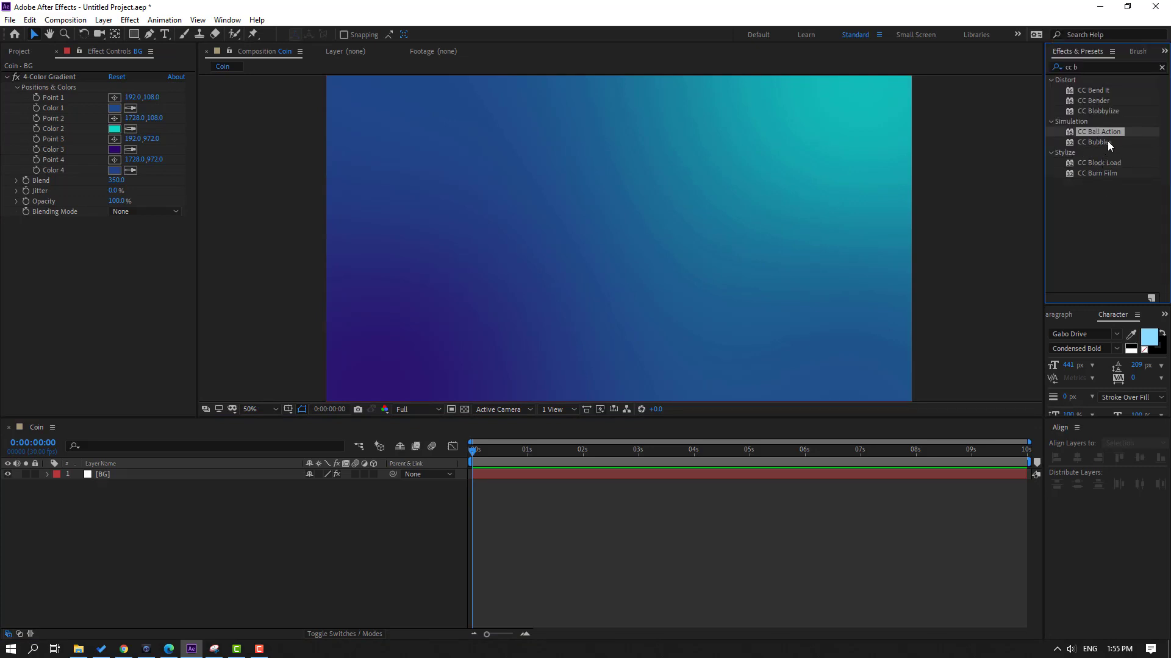
pyautogui.moveTo(1091, 131); pyautogui.dragTo(103, 478)
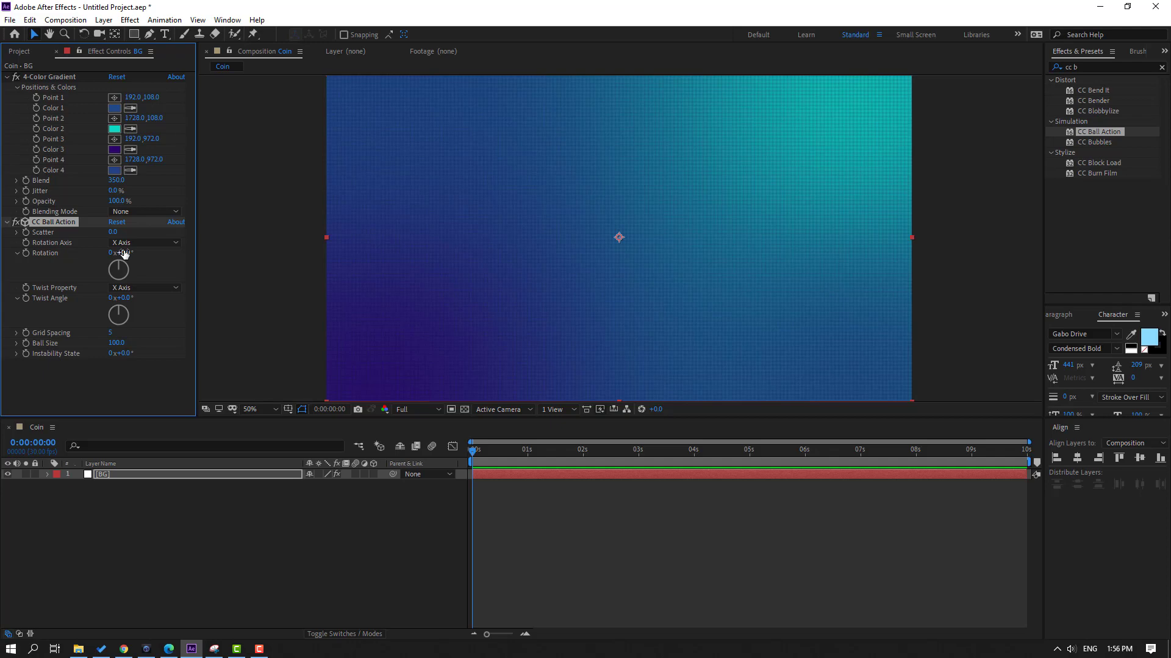
# Try out different Scatter and Twist Angle values in CC Ball Action and undo each change.
pyautogui.moveTo(114, 232); pyautogui.dragTo(192, 250)
pyautogui.hotkey('ctrl', 'z')
pyautogui.hotkey('ctrl', 'z')
pyautogui.moveTo(125, 299); pyautogui.dragTo(244, 296)
pyautogui.hotkey('ctrl', 'z')
# Lock the BG layer and draw a rectangle with a 5 px stroke around the middle of the composition.
pyautogui.click(35, 474)
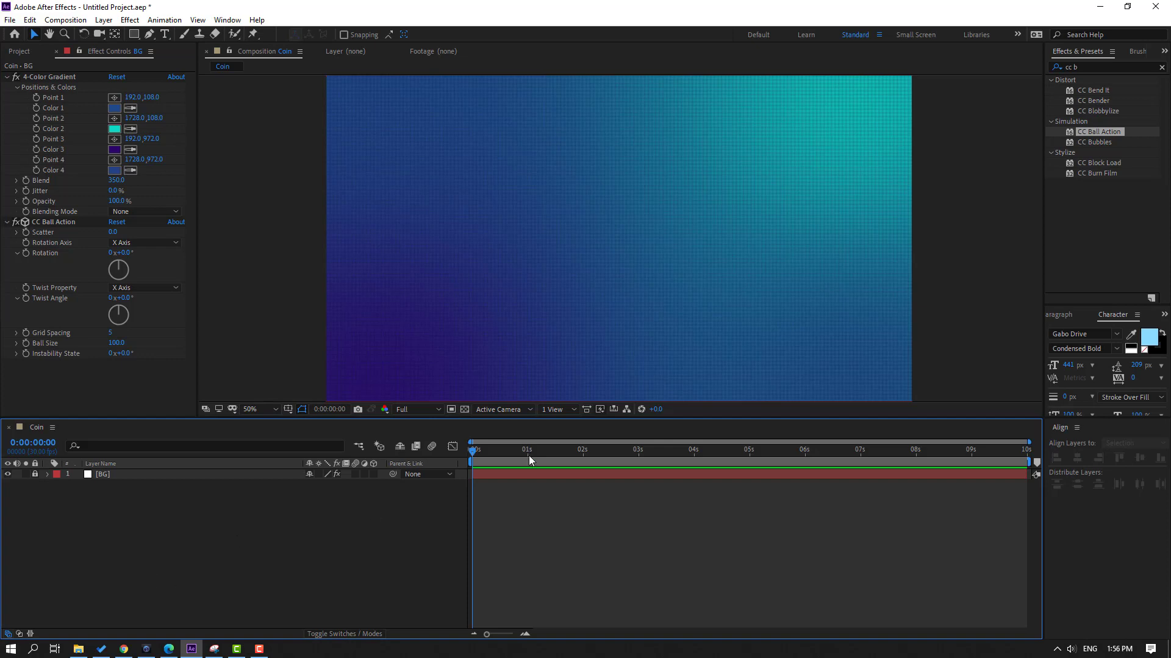
pyautogui.click(133, 34)
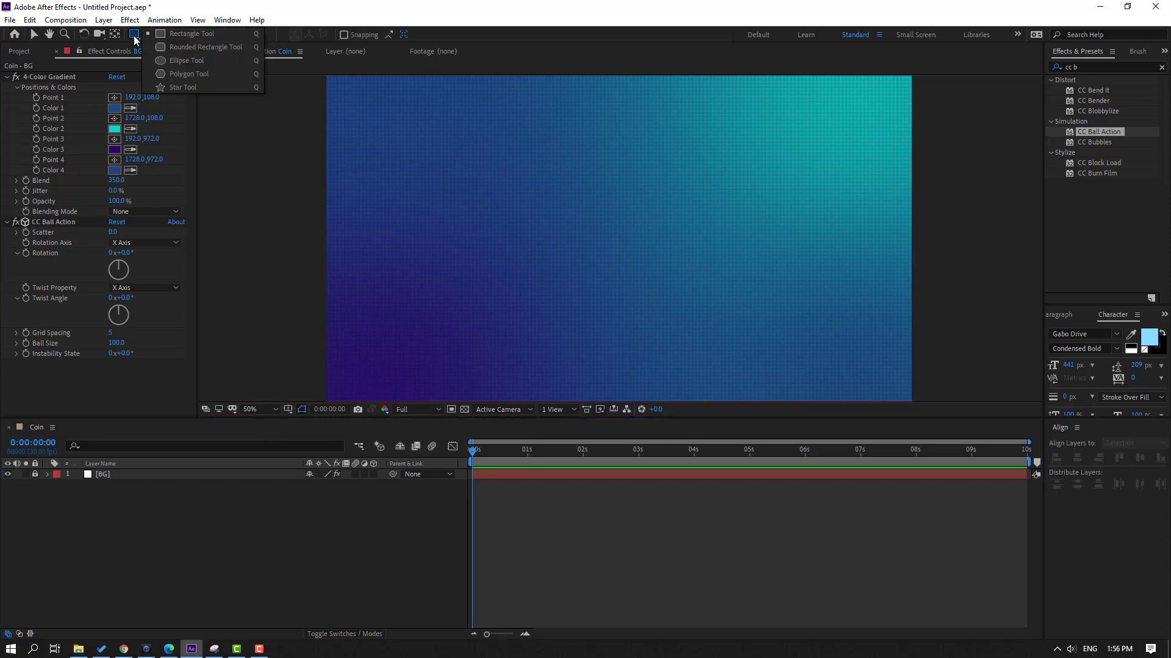
pyautogui.click(199, 32)
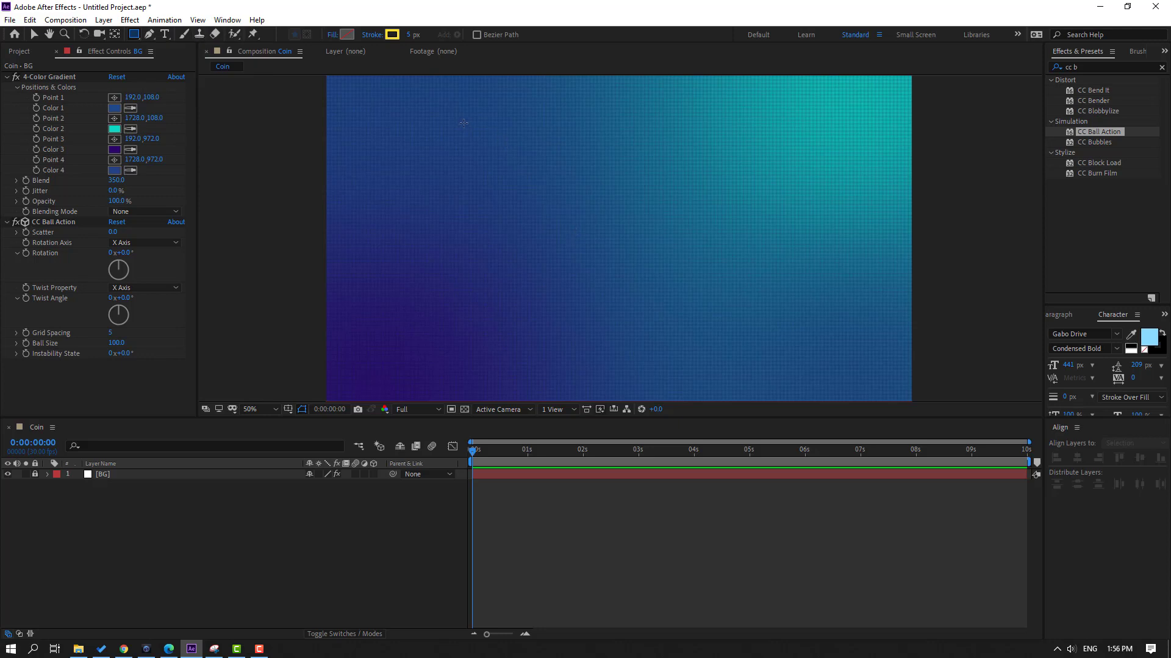
pyautogui.moveTo(465, 124); pyautogui.dragTo(749, 348)
pyautogui.click(34, 33)
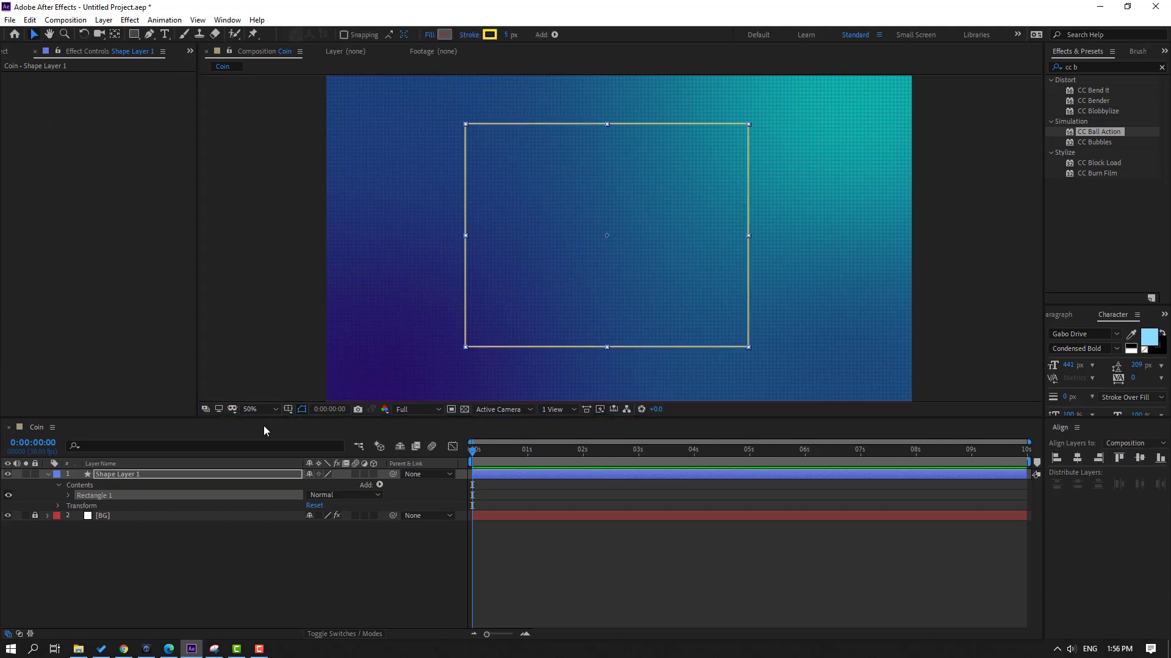
pyautogui.click(48, 475)
# Change the rectangle's stroke color to light blue 419EF4.
pyautogui.click(490, 35)
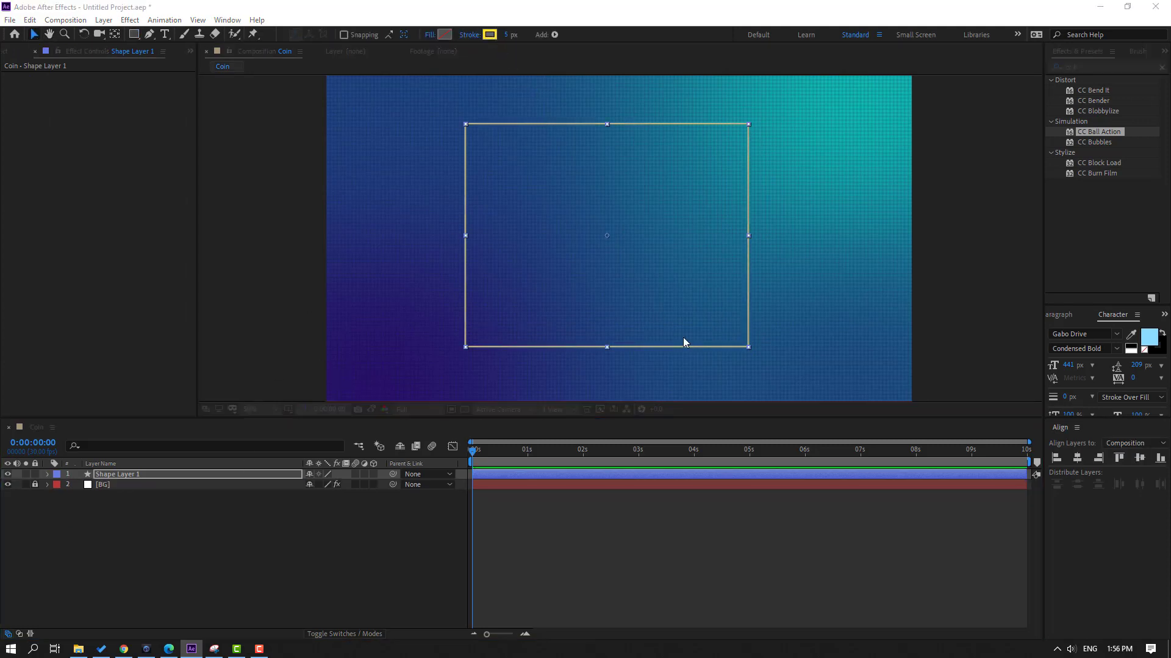
pyautogui.click(759, 484)
pyautogui.click(695, 428)
pyautogui.moveTo(695, 428); pyautogui.dragTo(706, 424)
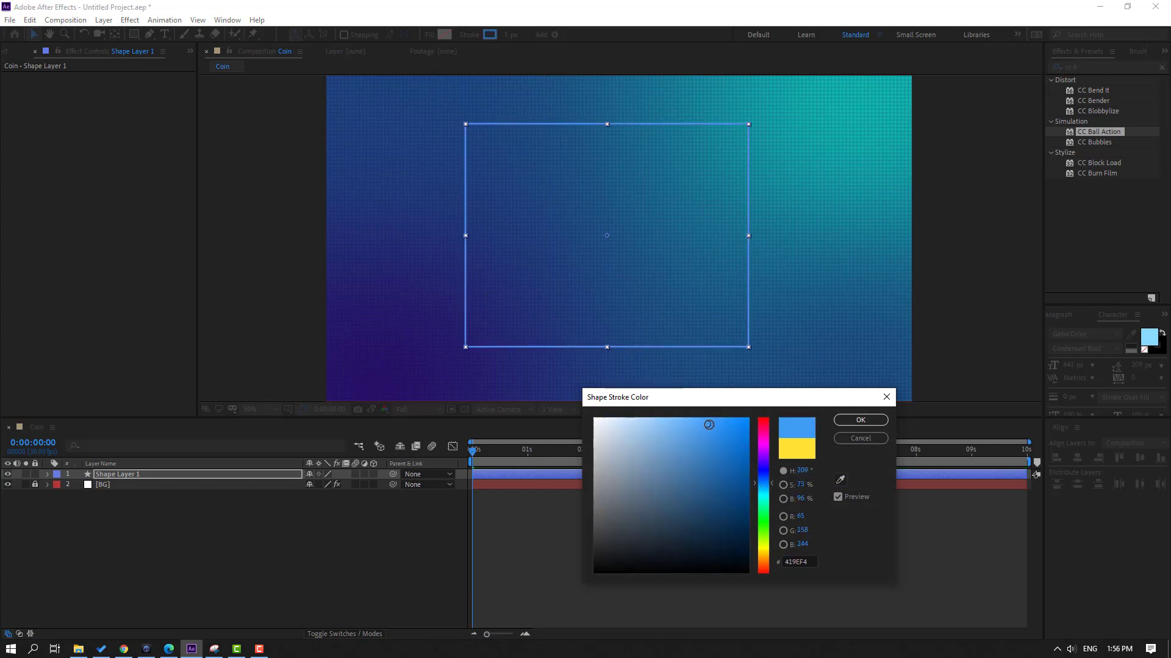
pyautogui.click(860, 420)
pyautogui.click(256, 567)
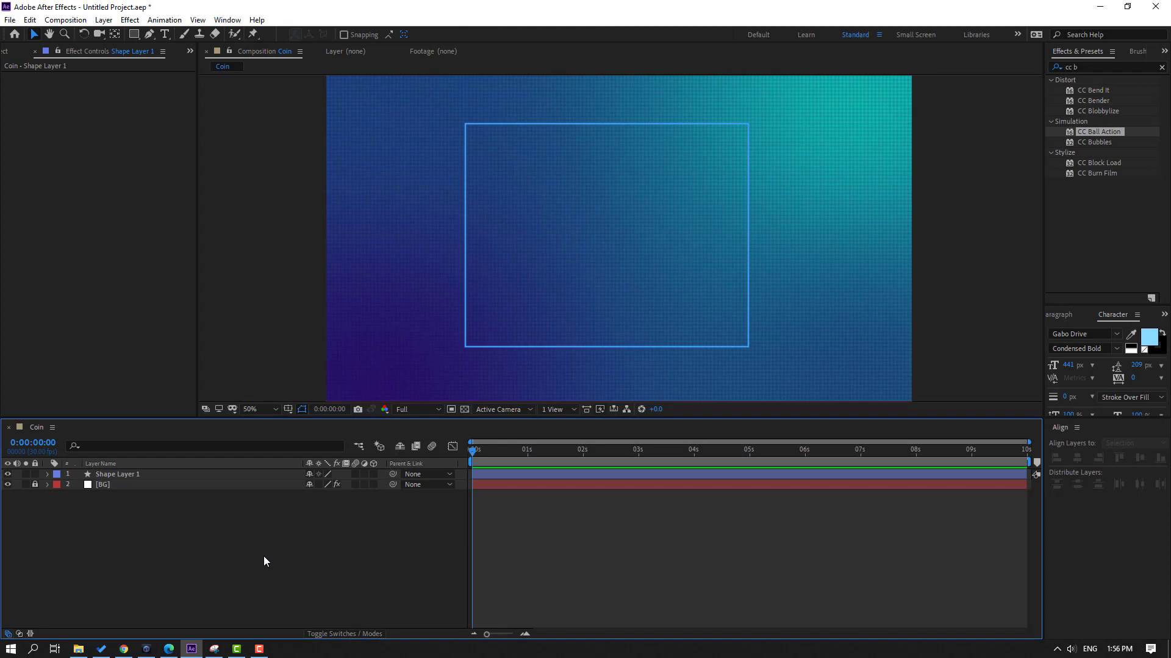
# Rename the rectangle's shape layer to line1.
pyautogui.click(122, 475)
pyautogui.press('Return')
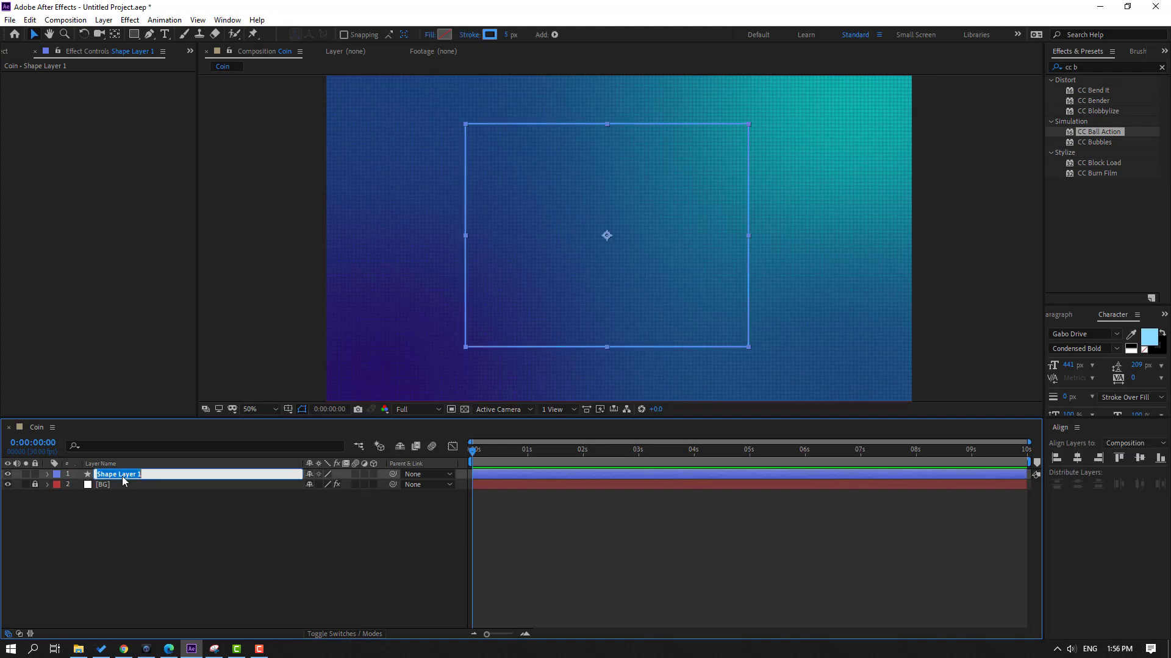
pyautogui.write('line1')
pyautogui.press('Return')
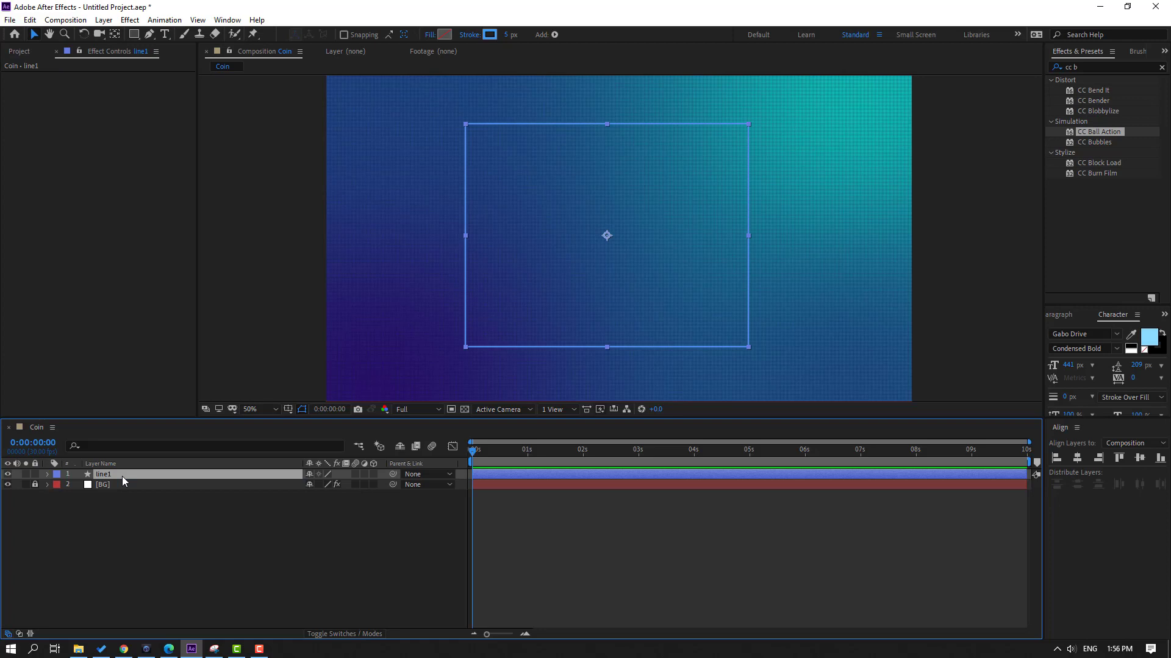
# Add Trim Paths to the line1 layer and set its End to 0%.
pyautogui.click(554, 35)
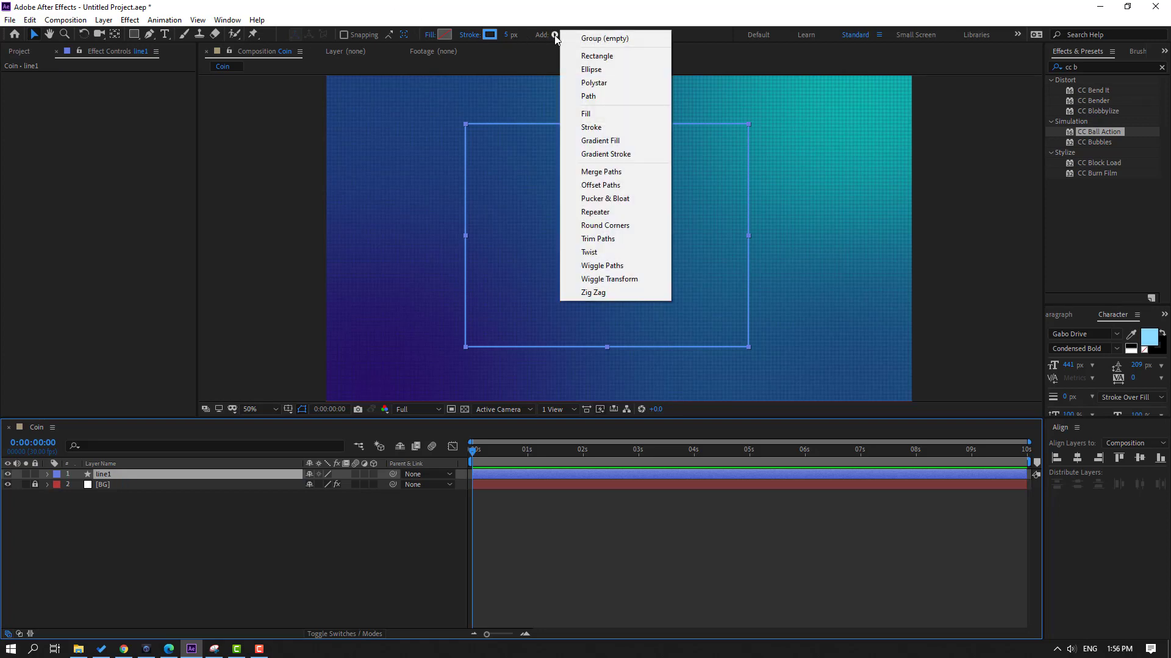
pyautogui.click(606, 239)
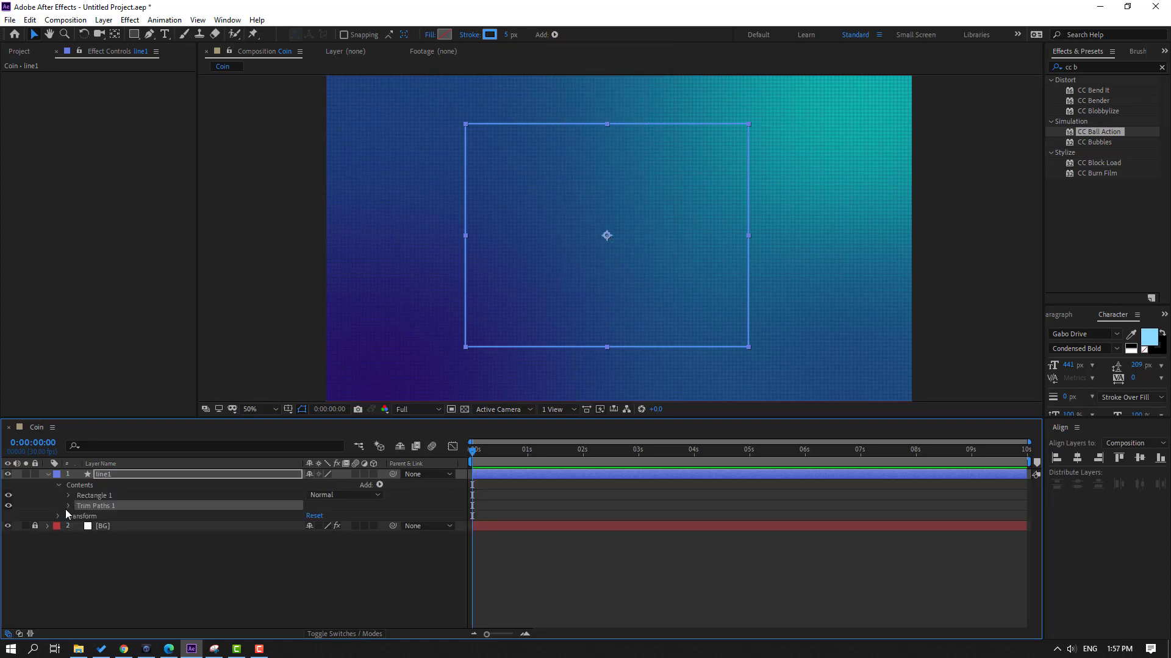
pyautogui.click(68, 506)
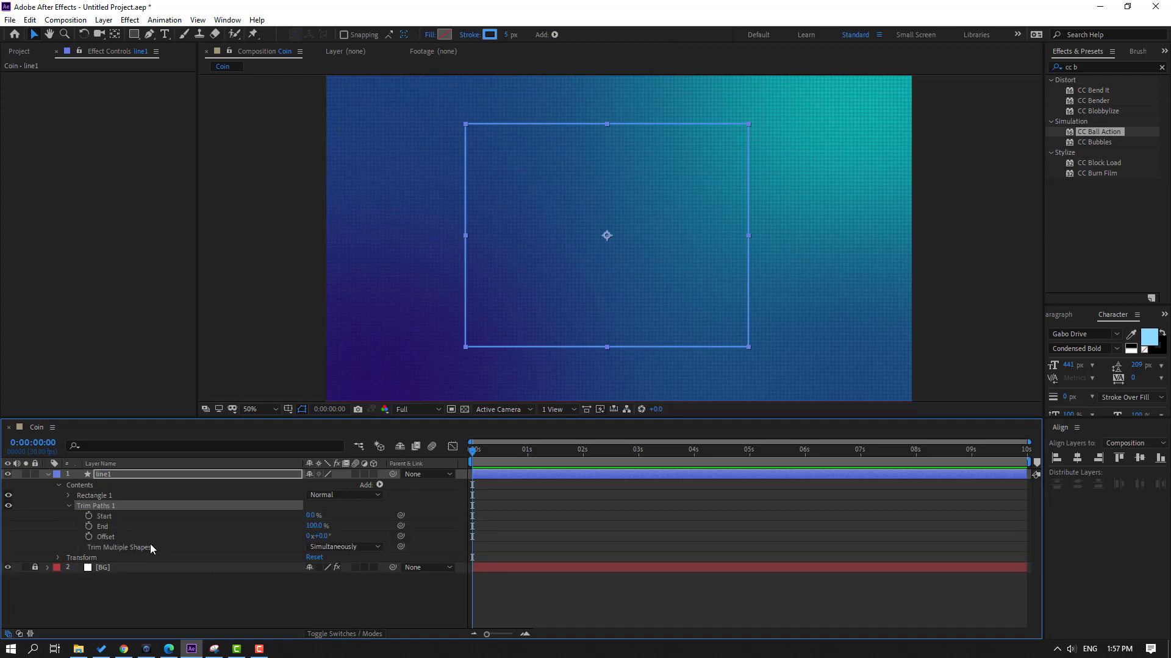
pyautogui.moveTo(308, 527); pyautogui.dragTo(266, 531)
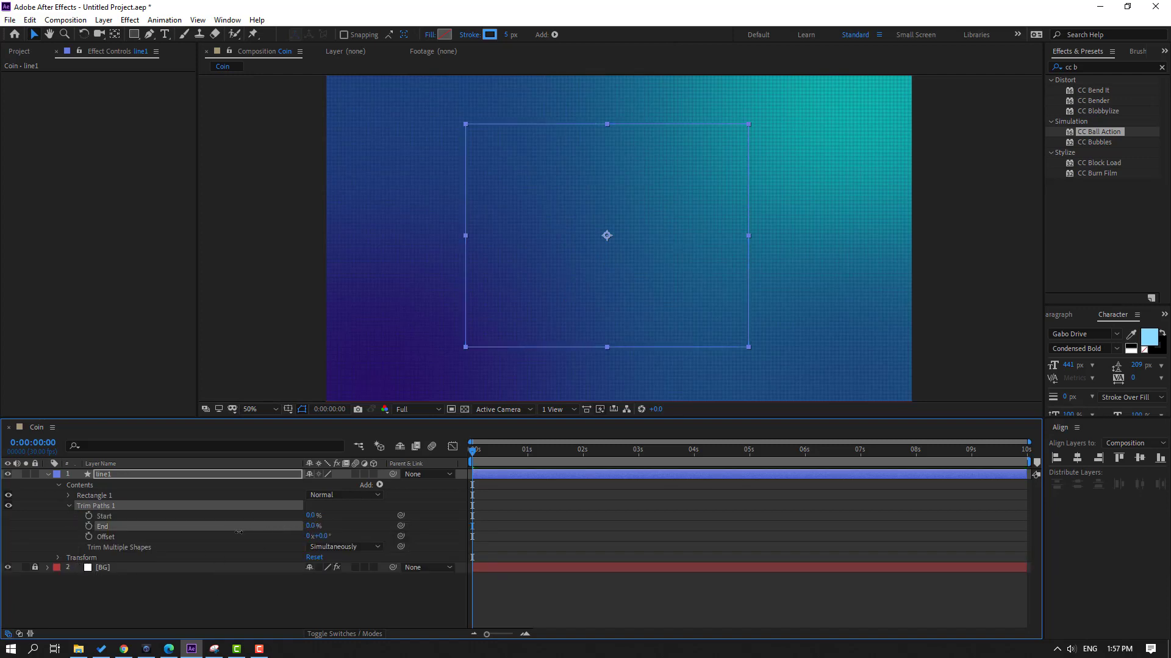
# Keyframe the line1 Trim Paths End to 100% at 0:00:00:29, apply Easy Ease to both End keyframes and preview the animation.
pyautogui.moveTo(484, 455); pyautogui.dragTo(528, 456)
pyautogui.click(312, 526)
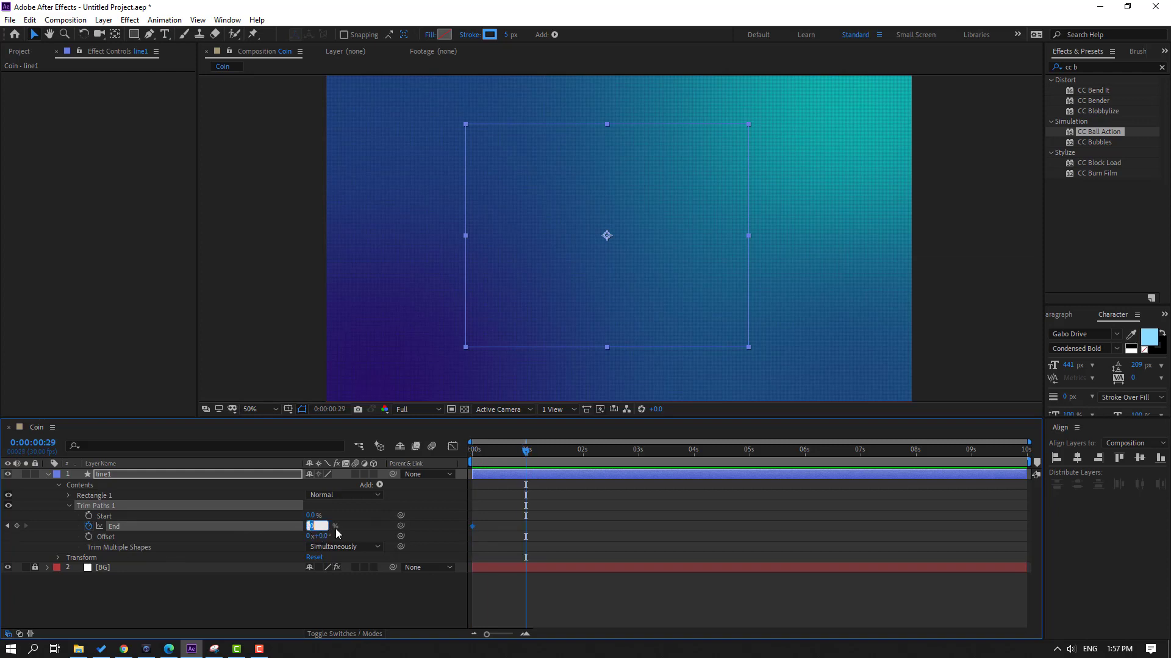
pyautogui.press('Return')
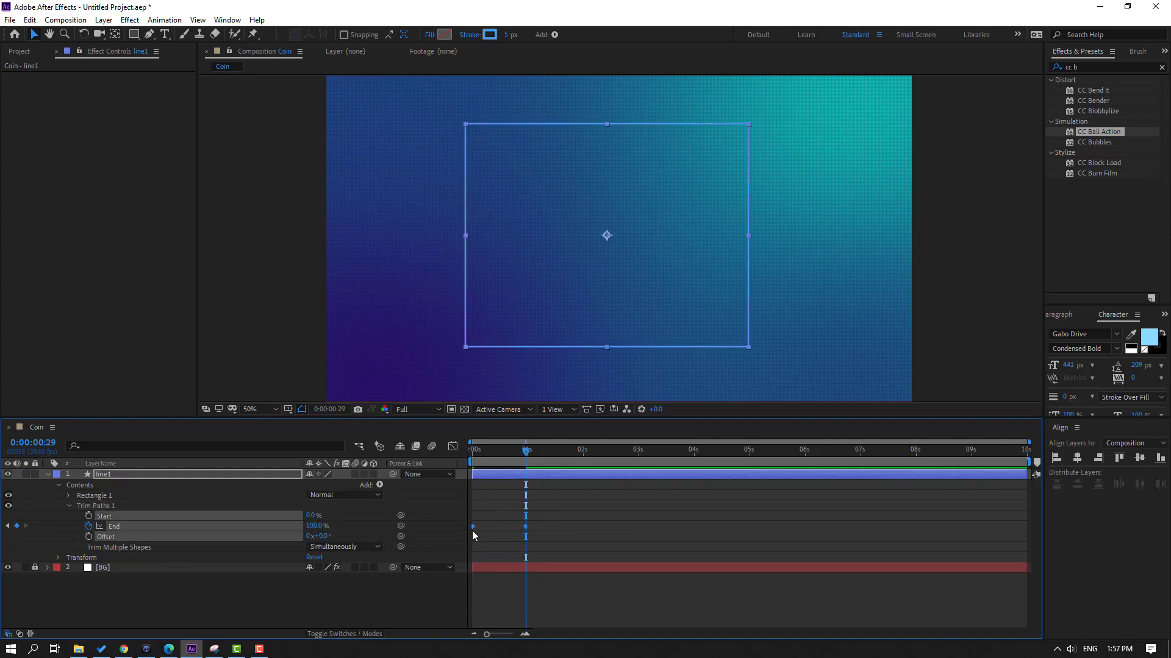
pyautogui.rightClick(473, 526)
pyautogui.moveTo(549, 517)
pyautogui.click(656, 557)
pyautogui.press('space')
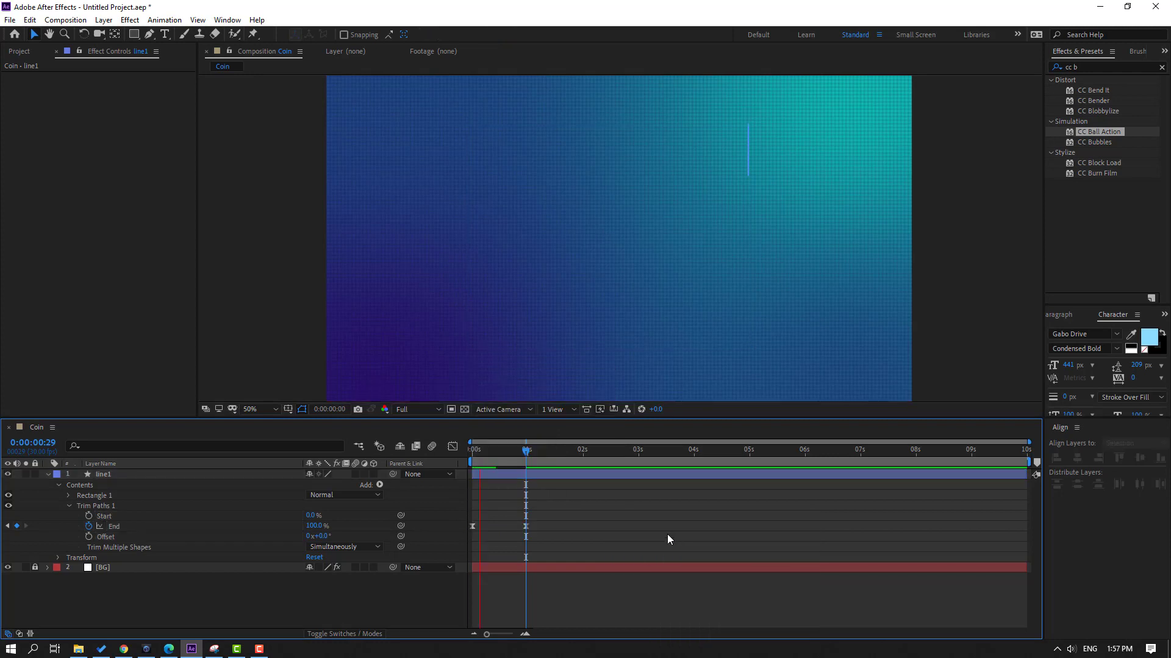
# Reshape the End keyframes' speed graph so the speed peaks about midway between them, then collapse the line1 properties.
pyautogui.moveTo(560, 512); pyautogui.dragTo(479, 530)
pyautogui.click(453, 448)
pyautogui.moveTo(542, 583); pyautogui.dragTo(506, 604)
pyautogui.press('space')
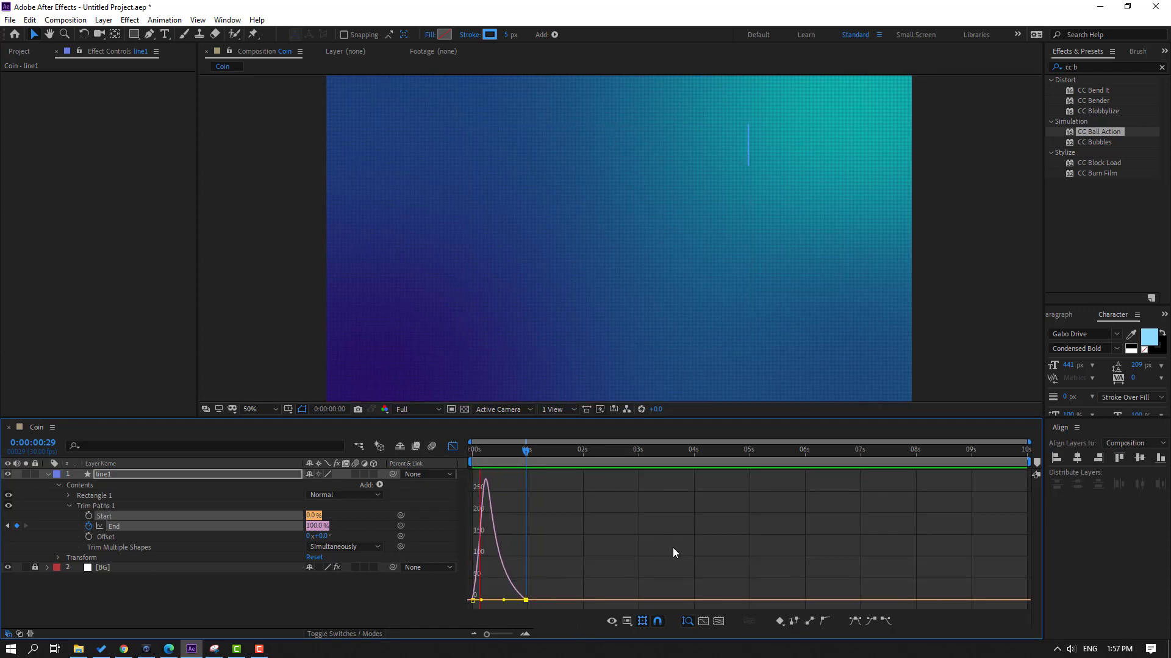
pyautogui.moveTo(481, 600); pyautogui.dragTo(511, 601)
pyautogui.press('space')
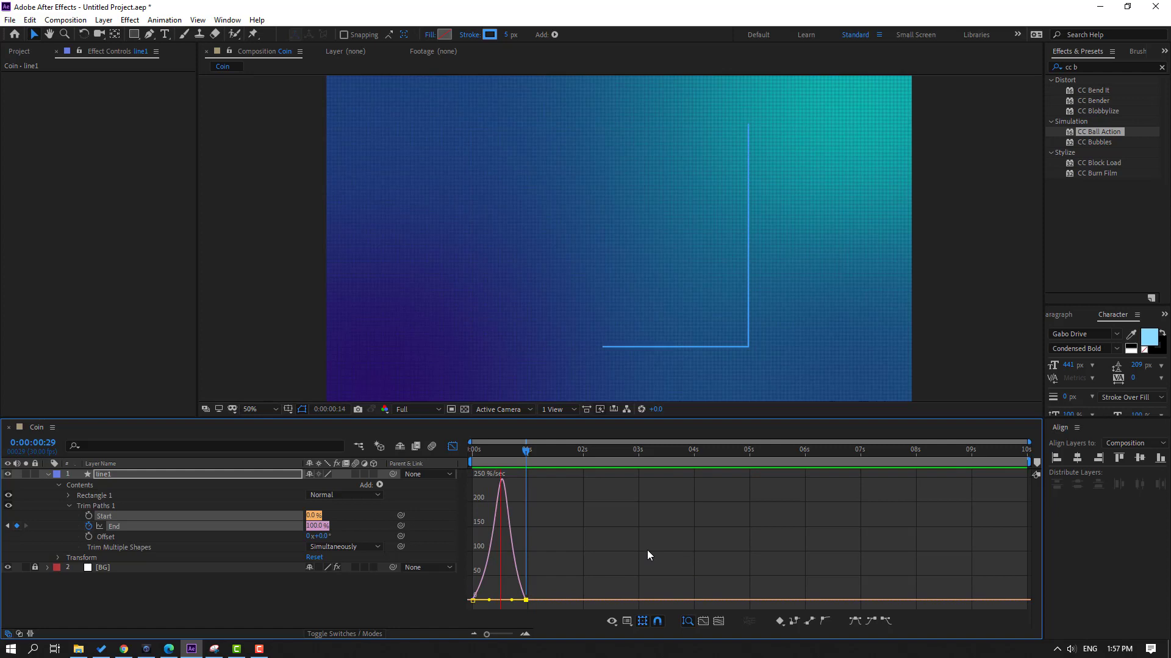
pyautogui.click(453, 446)
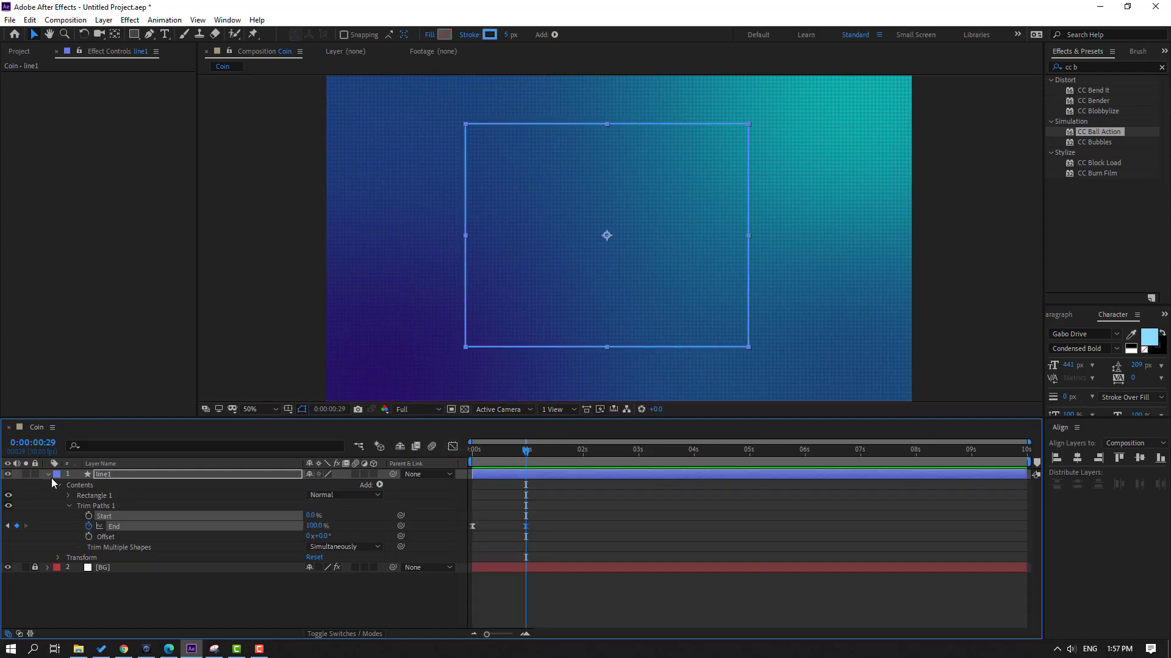
pyautogui.click(49, 475)
pyautogui.click(185, 559)
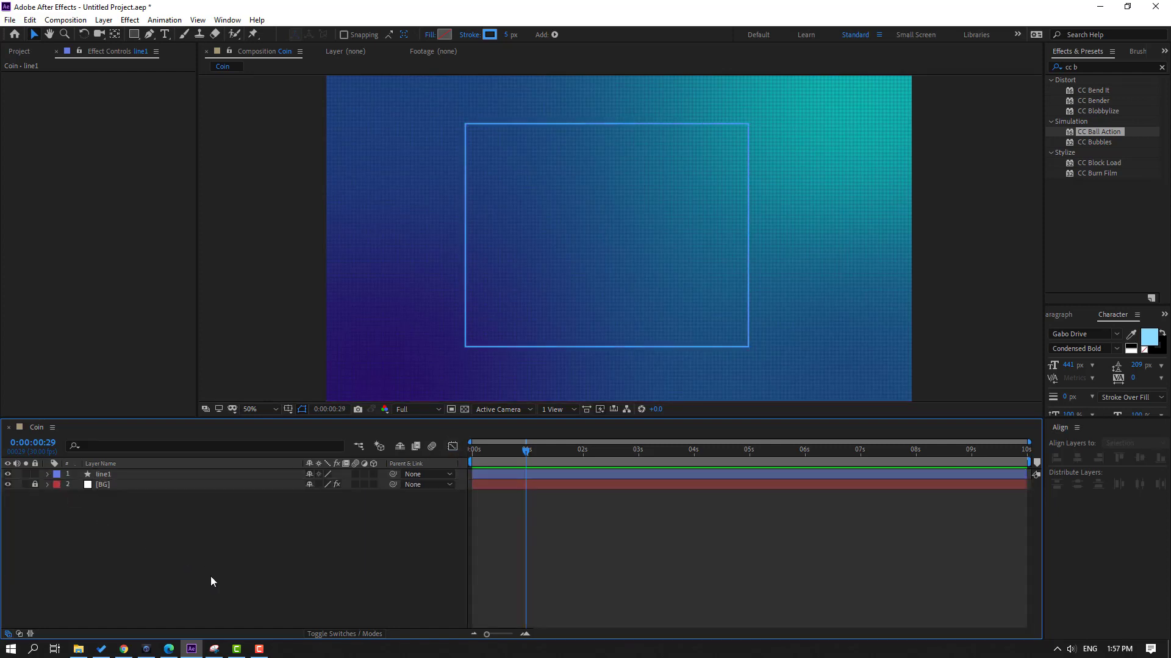
# Center the line1 layer horizontally and vertically in the composition and make it a 3D layer.
pyautogui.click(227, 21)
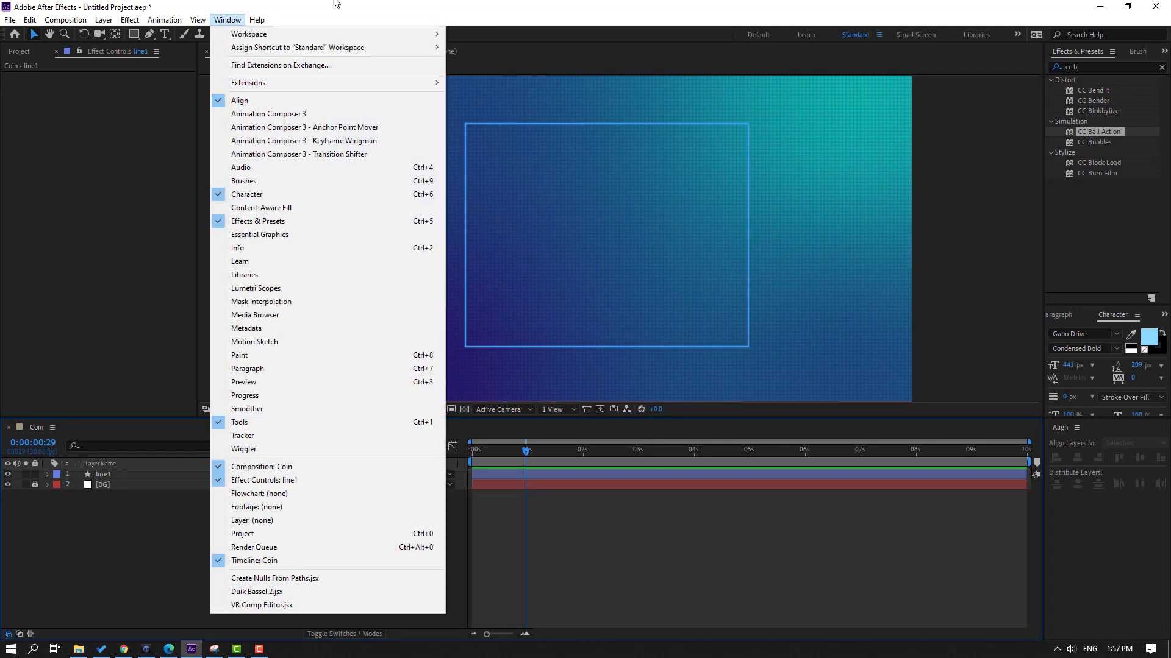
pyautogui.click(359, 3)
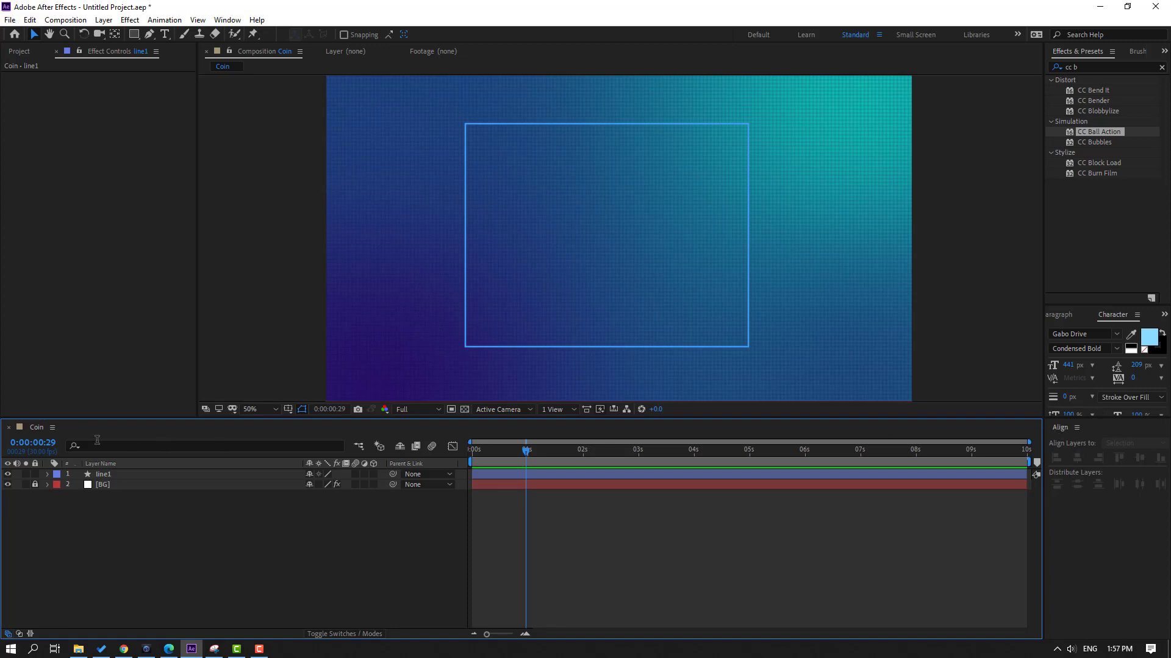
pyautogui.click(101, 476)
pyautogui.click(1076, 459)
pyautogui.click(1142, 461)
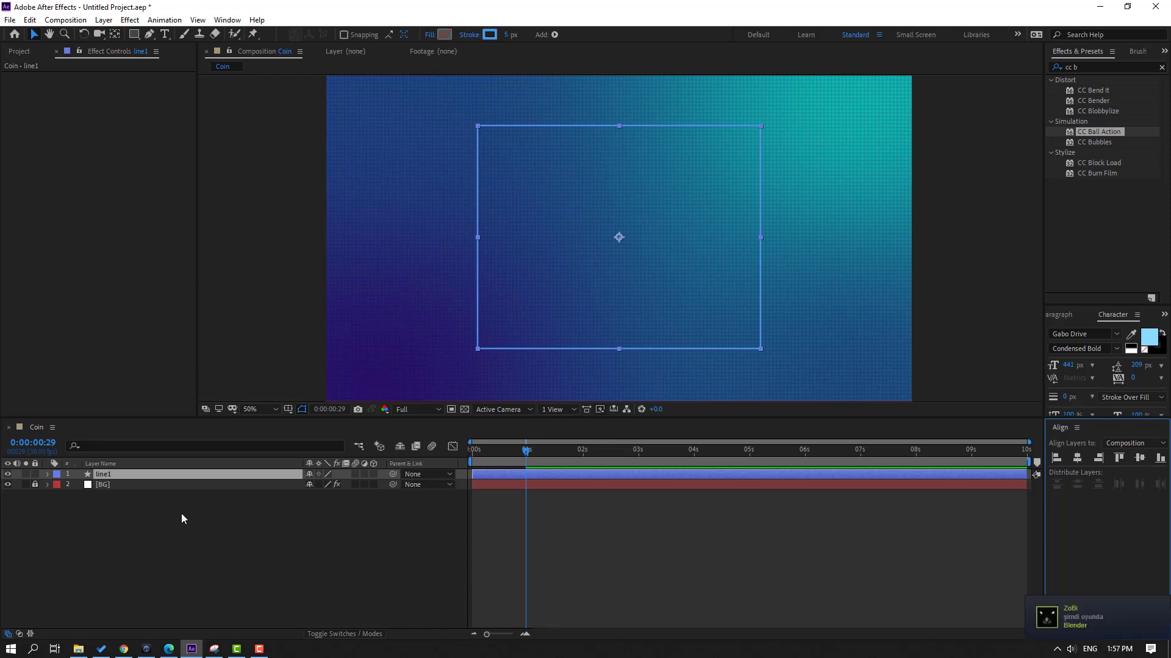
pyautogui.click(373, 474)
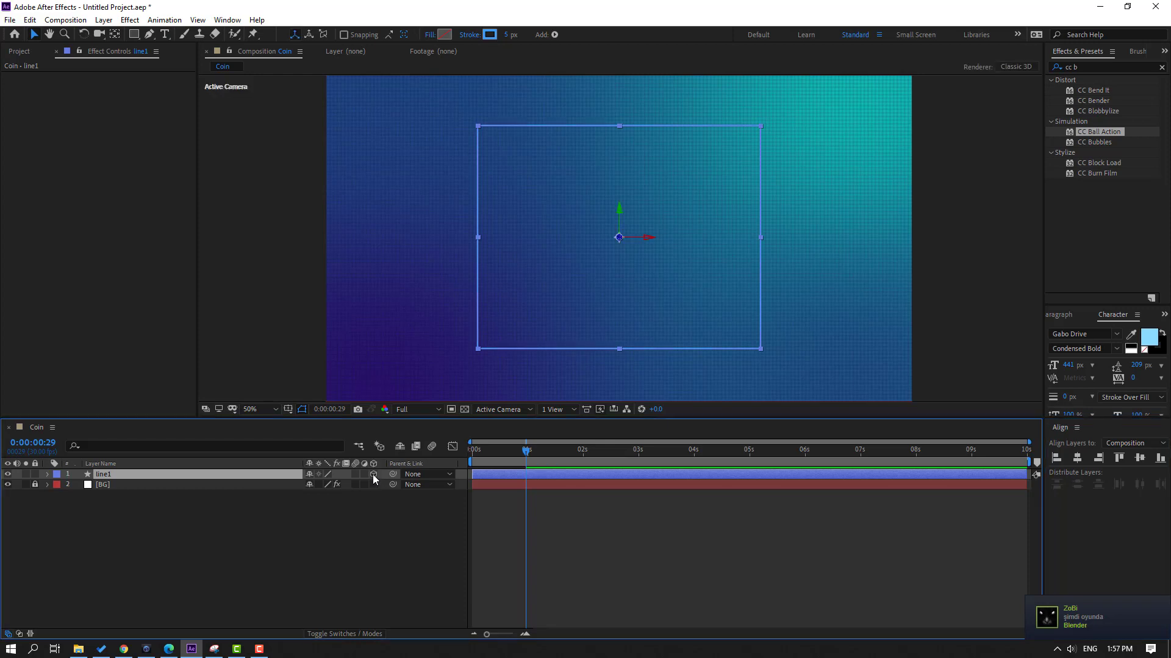
pyautogui.click(86, 516)
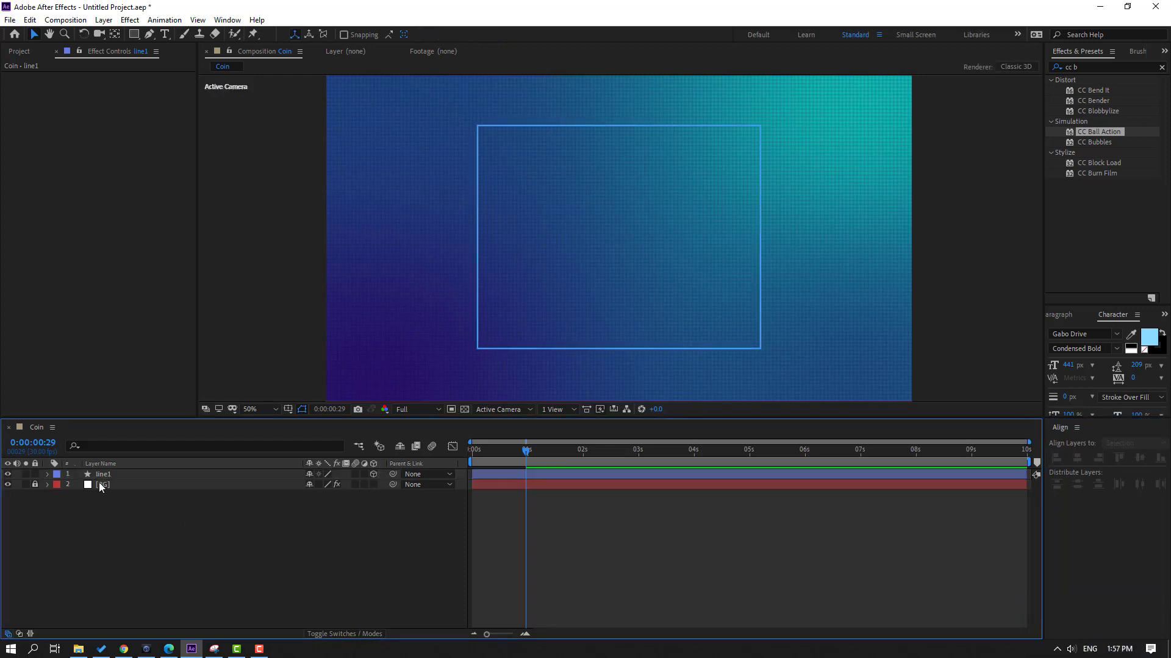
# Animate line1's Position from a Z depth nearer the camera at 0 seconds to a Z depth of 284 at 0:00:01:16.
pyautogui.click(102, 476)
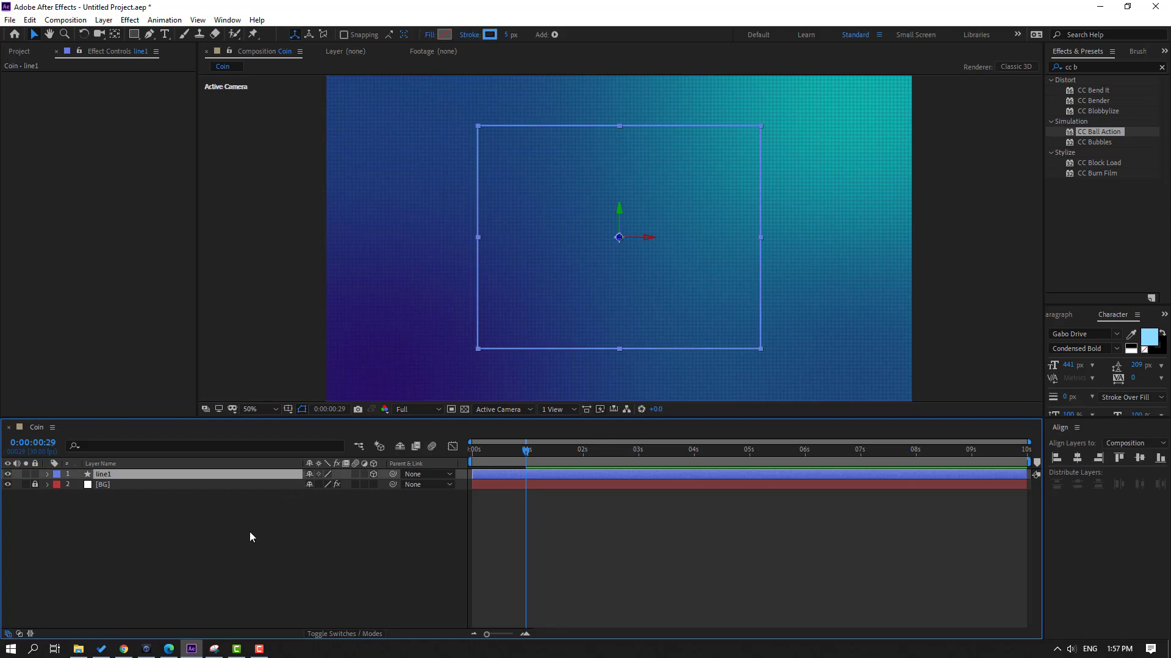
pyautogui.press('p')
pyautogui.moveTo(351, 484); pyautogui.dragTo(299, 499)
pyautogui.moveTo(511, 448); pyautogui.dragTo(559, 460)
pyautogui.moveTo(363, 488); pyautogui.dragTo(465, 478)
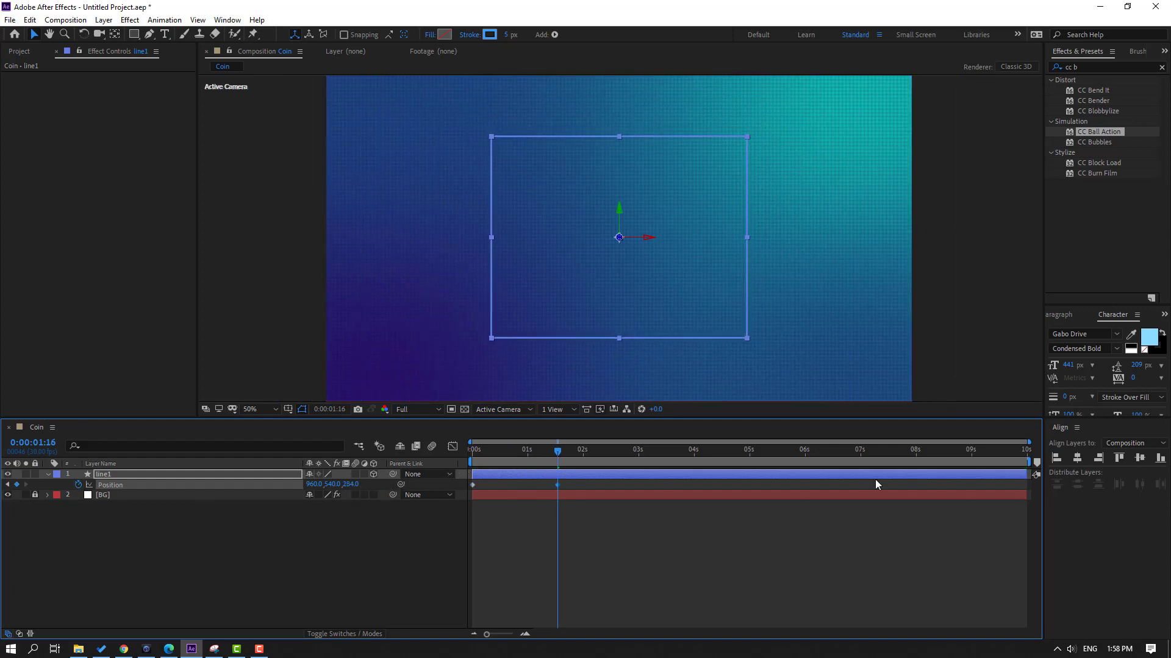
# Apply Easy Ease to line1's Position keyframes and reshape their speed graph for a fast start and a long slowdown.
pyautogui.moveTo(584, 492); pyautogui.dragTo(467, 486)
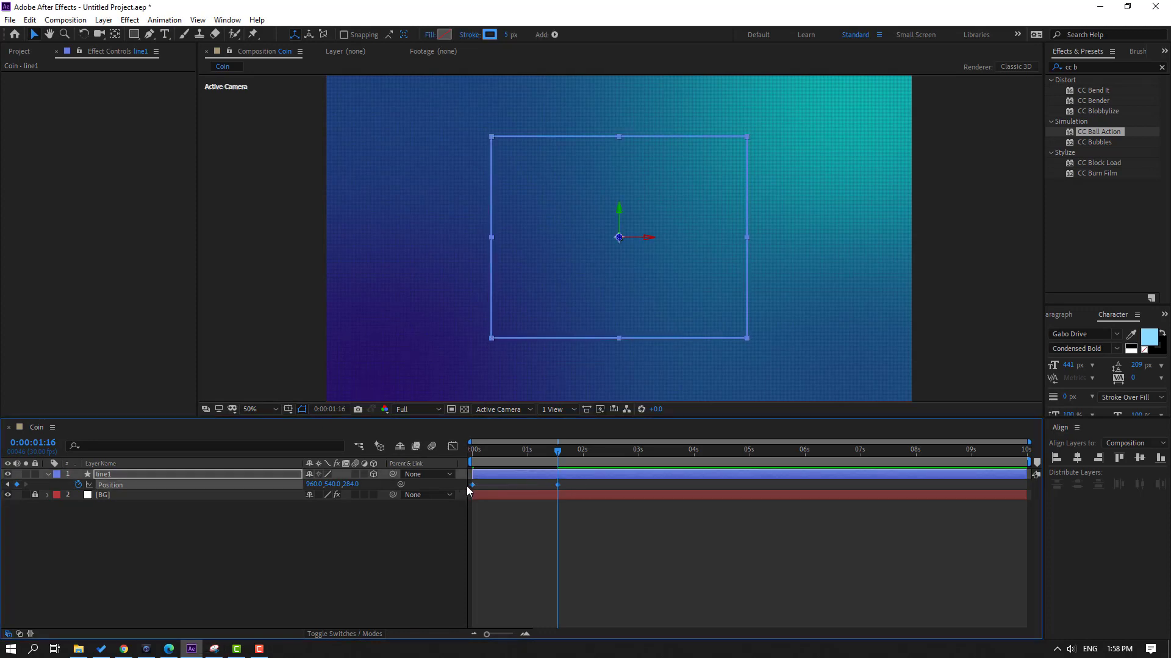
pyautogui.rightClick(472, 485)
pyautogui.moveTo(512, 476)
pyautogui.click(647, 516)
pyautogui.click(452, 446)
pyautogui.click(514, 600)
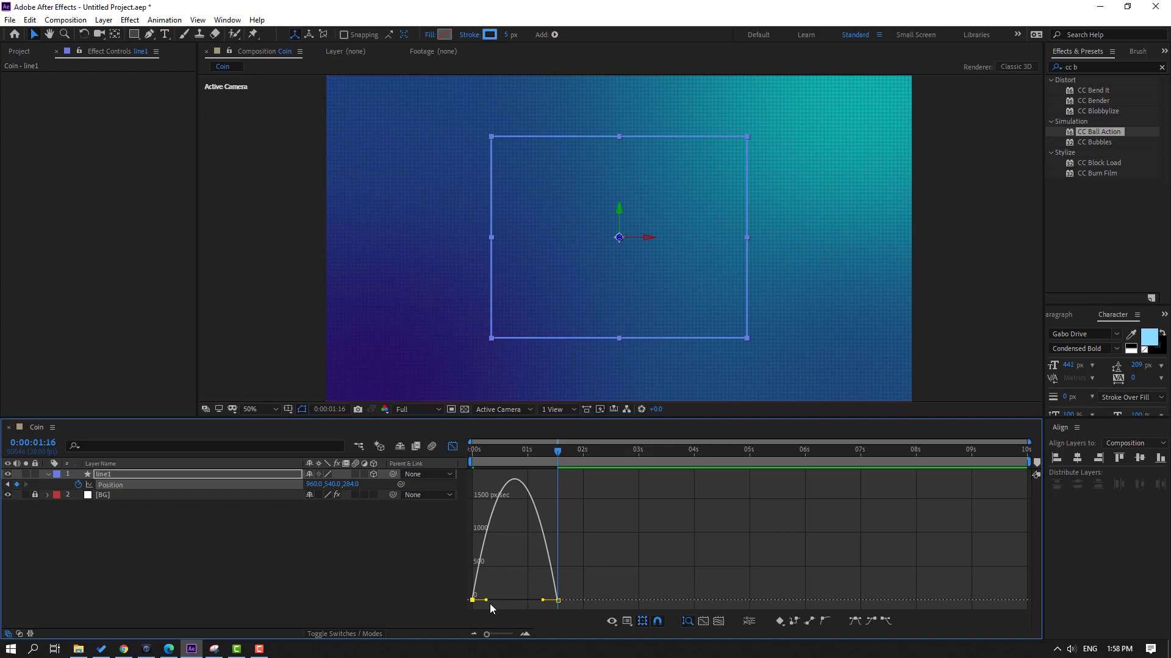
pyautogui.moveTo(487, 600); pyautogui.dragTo(521, 602)
pyautogui.press('space')
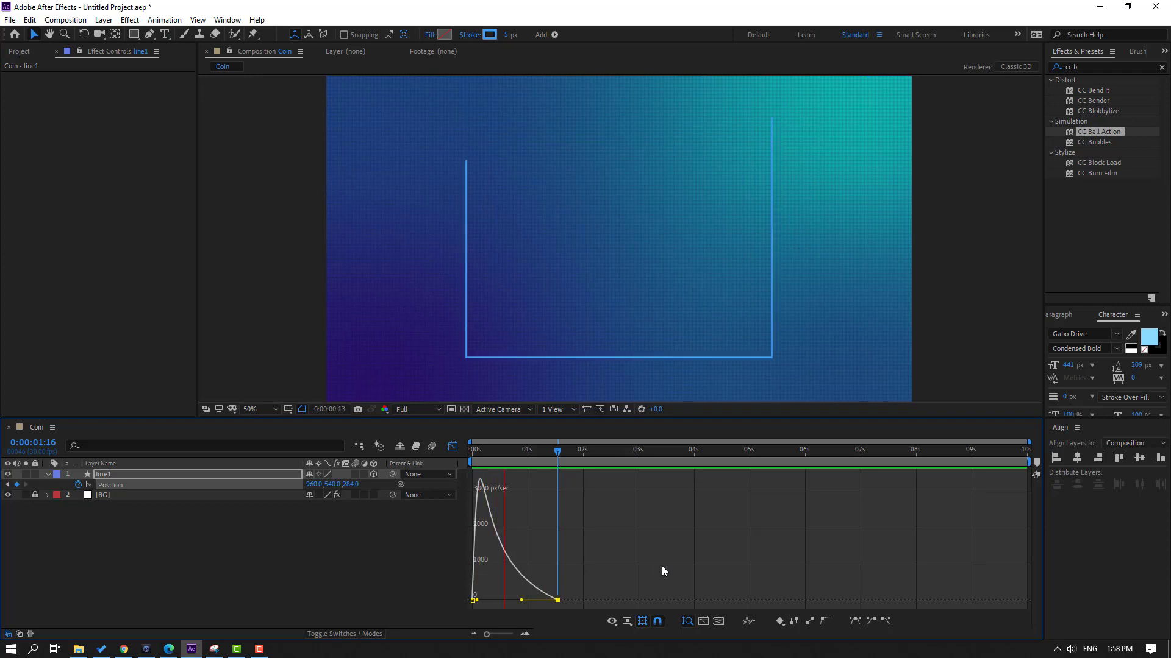
# Move line1's last Position keyframe earlier, to just after 1 second, and preview the motion.
pyautogui.moveTo(536, 455); pyautogui.dragTo(551, 453)
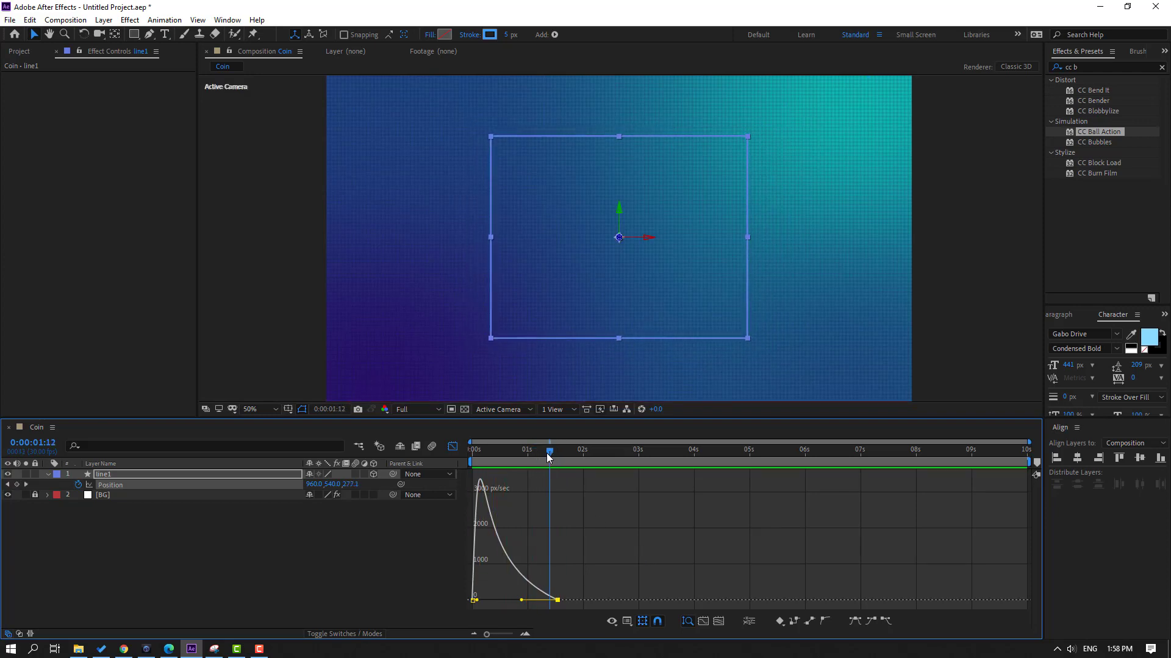
pyautogui.click(452, 447)
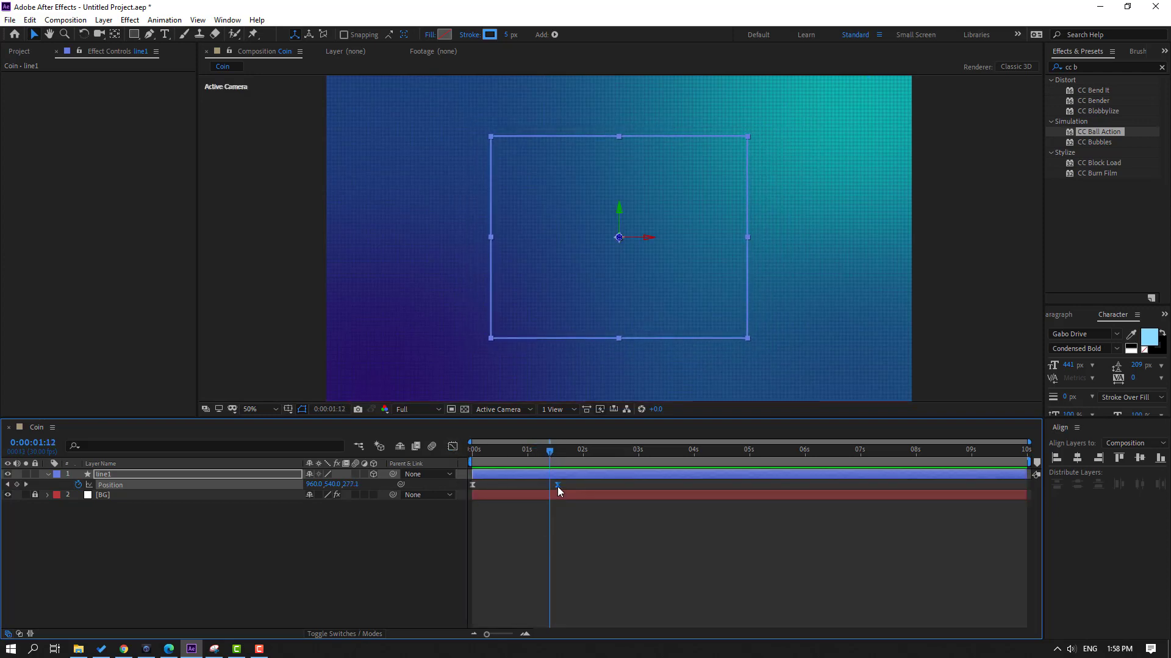
pyautogui.moveTo(554, 485); pyautogui.dragTo(530, 486)
pyautogui.press('space')
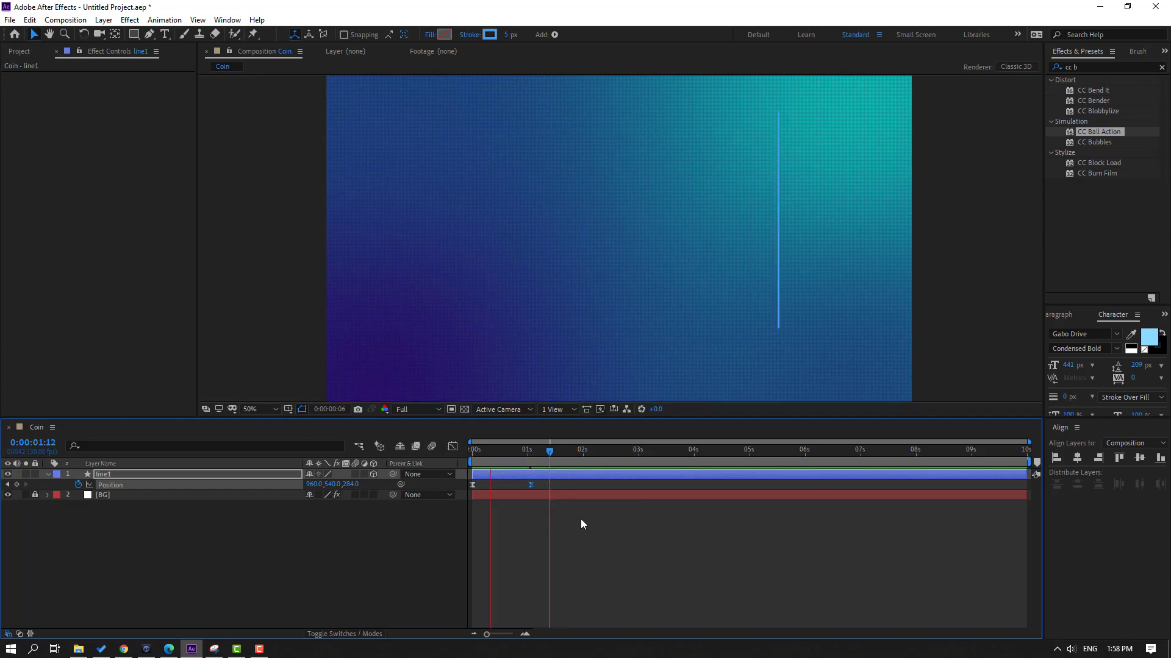
# Narrow the line1 rectangle equally from both sides into a nearly square outline.
pyautogui.click(379, 541)
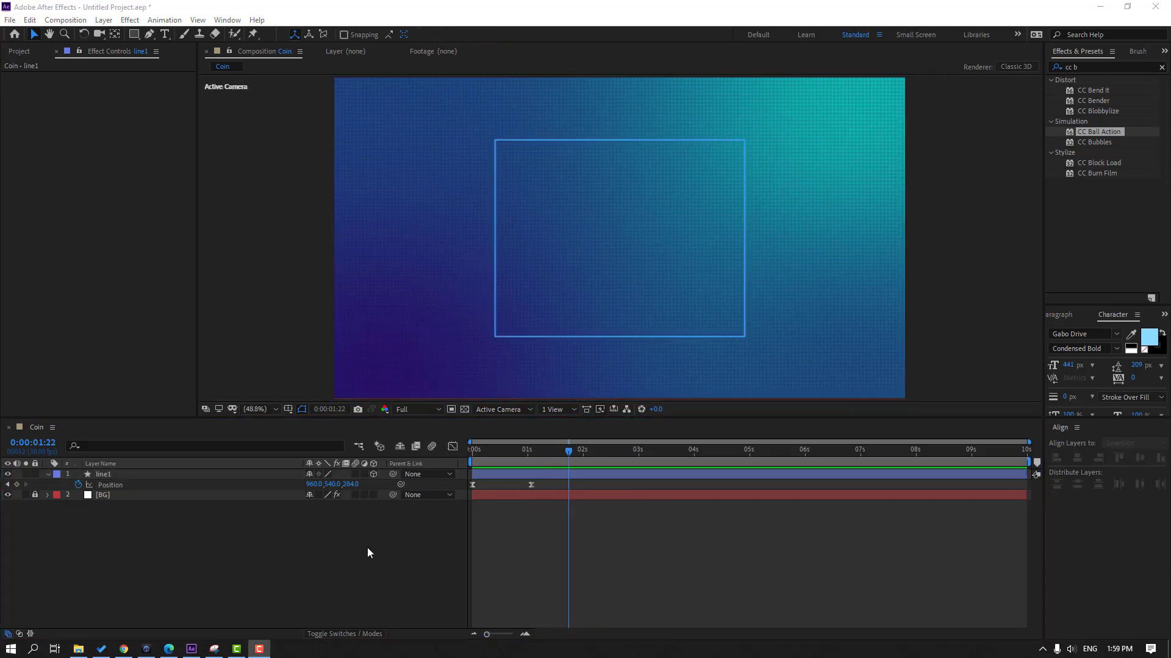
pyautogui.click(98, 475)
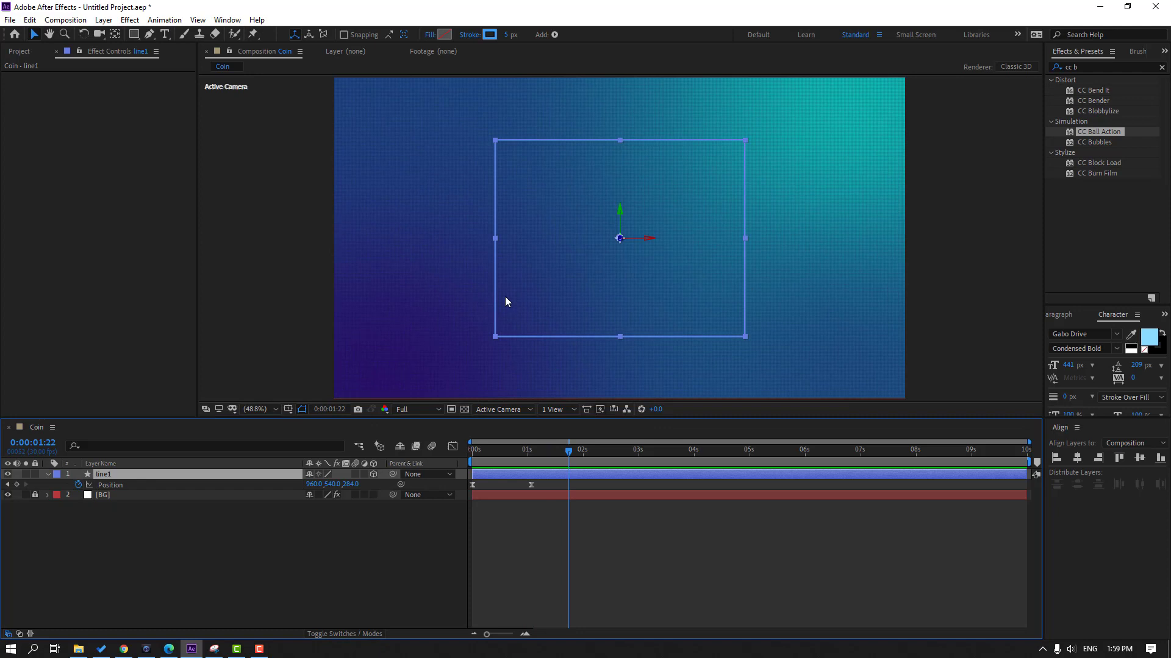
pyautogui.moveTo(495, 241); pyautogui.dragTo(514, 244)
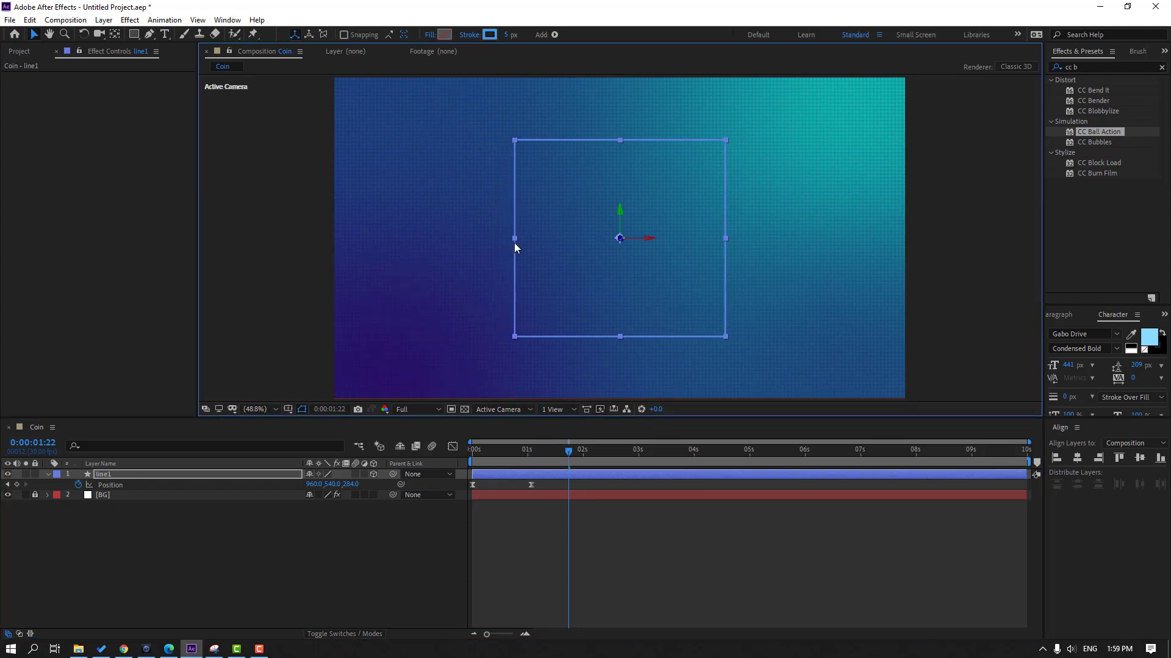
pyautogui.click(108, 514)
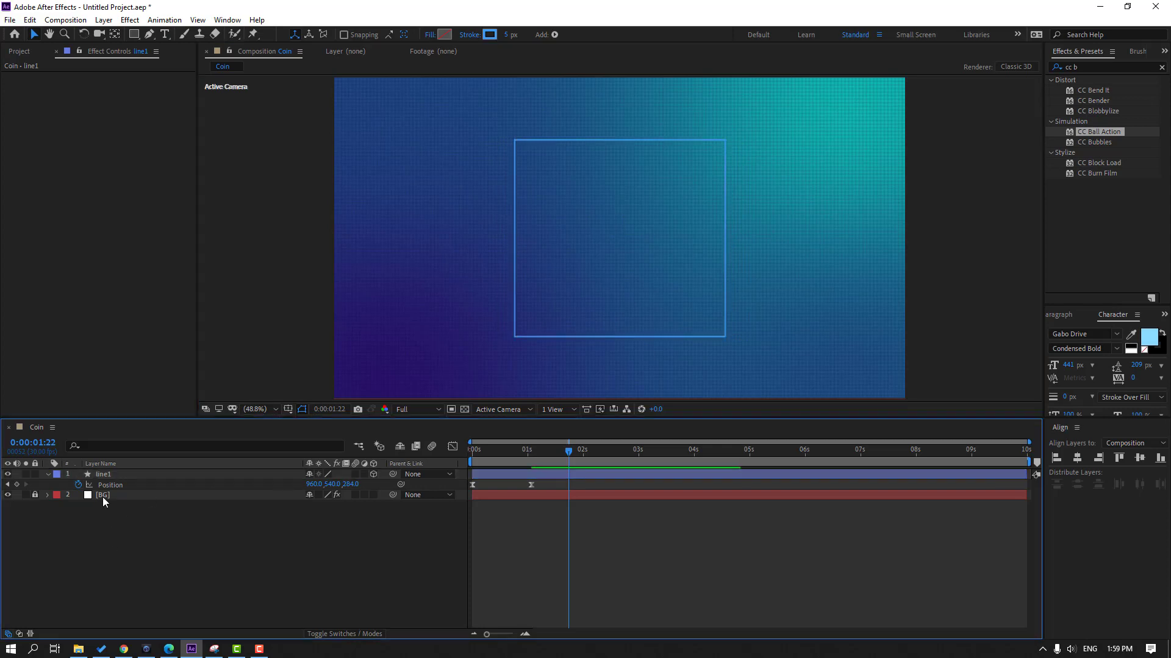
# Duplicate the line1 layer and set the copy's Z Rotation to -23°.
pyautogui.click(109, 476)
pyautogui.hotkey('ctrl', 'd')
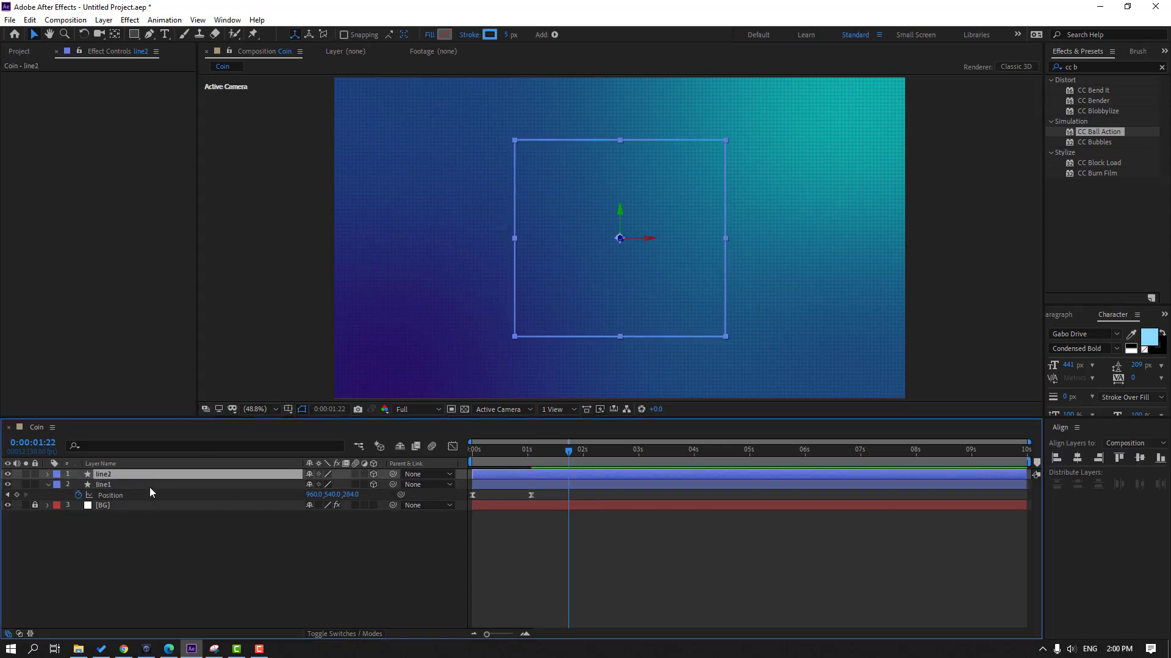
pyautogui.press('r')
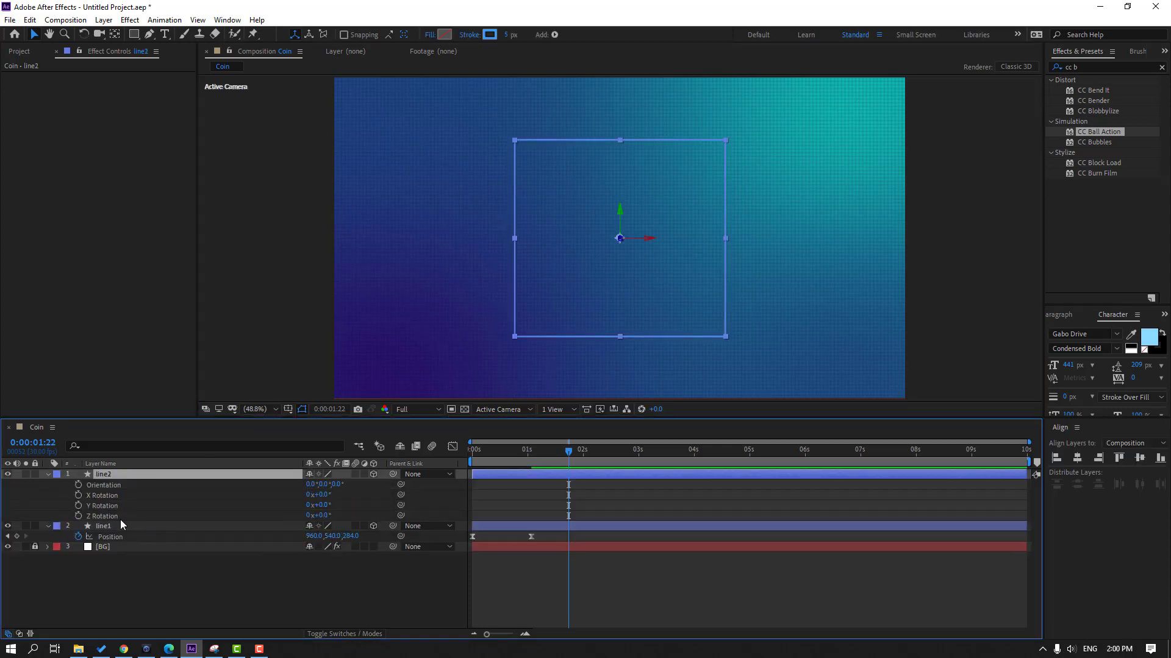
pyautogui.moveTo(320, 518); pyautogui.dragTo(299, 516)
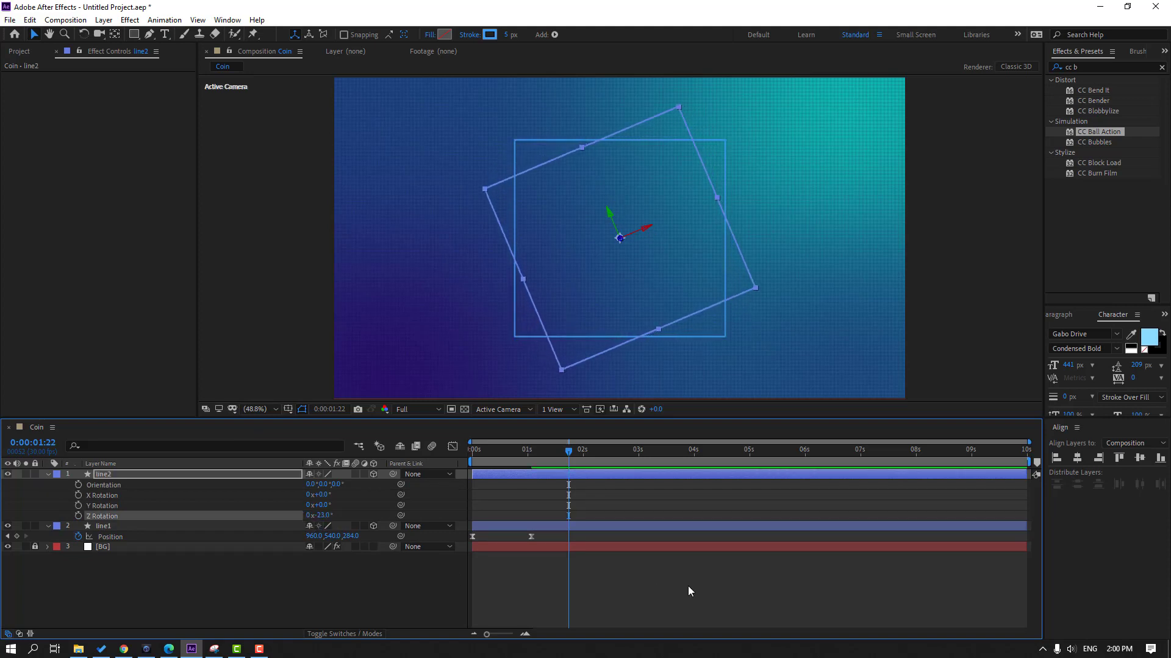
pyautogui.click(745, 581)
# Shift the line2 layer in time to start about a quarter second after line1, previewing the staggered outlines.
pyautogui.scroll(-4, 456, 359)
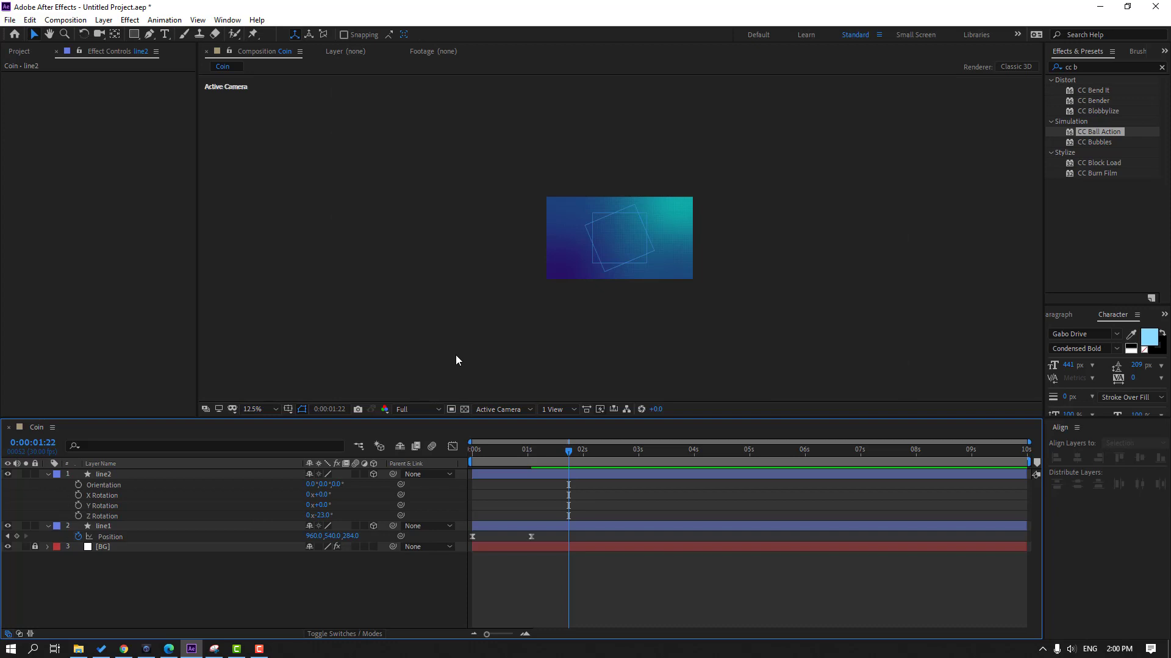
pyautogui.scroll(4, 456, 360)
pyautogui.moveTo(532, 455); pyautogui.dragTo(539, 481)
pyautogui.click(111, 478)
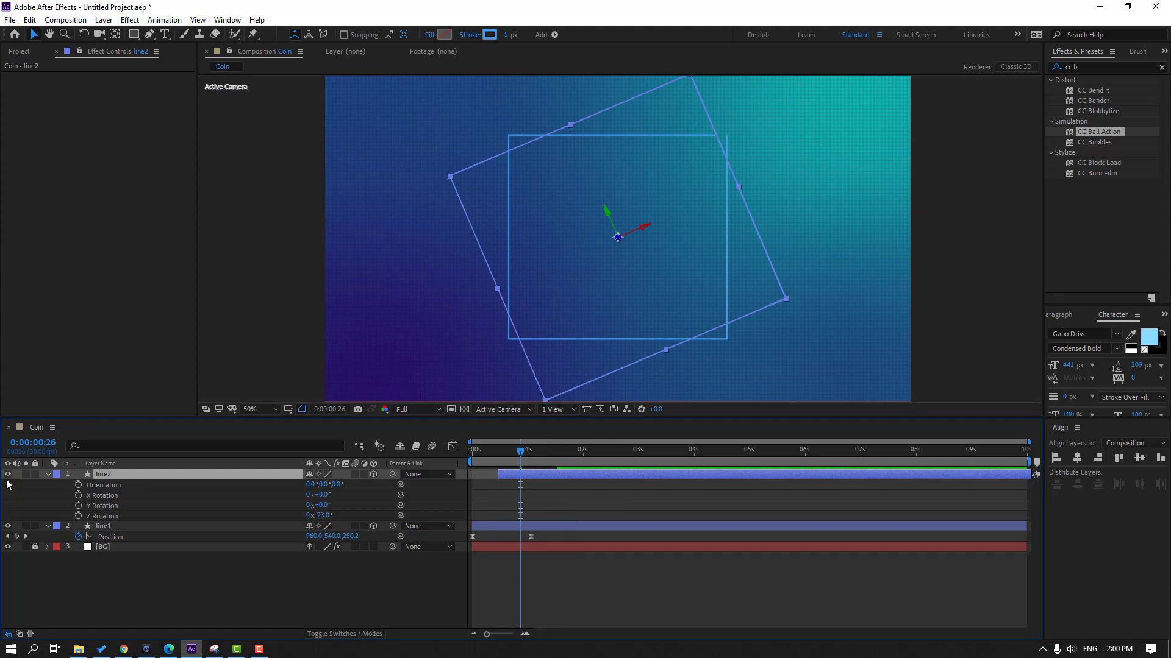
pyautogui.click(64, 481)
pyautogui.click(48, 475)
pyautogui.press('space')
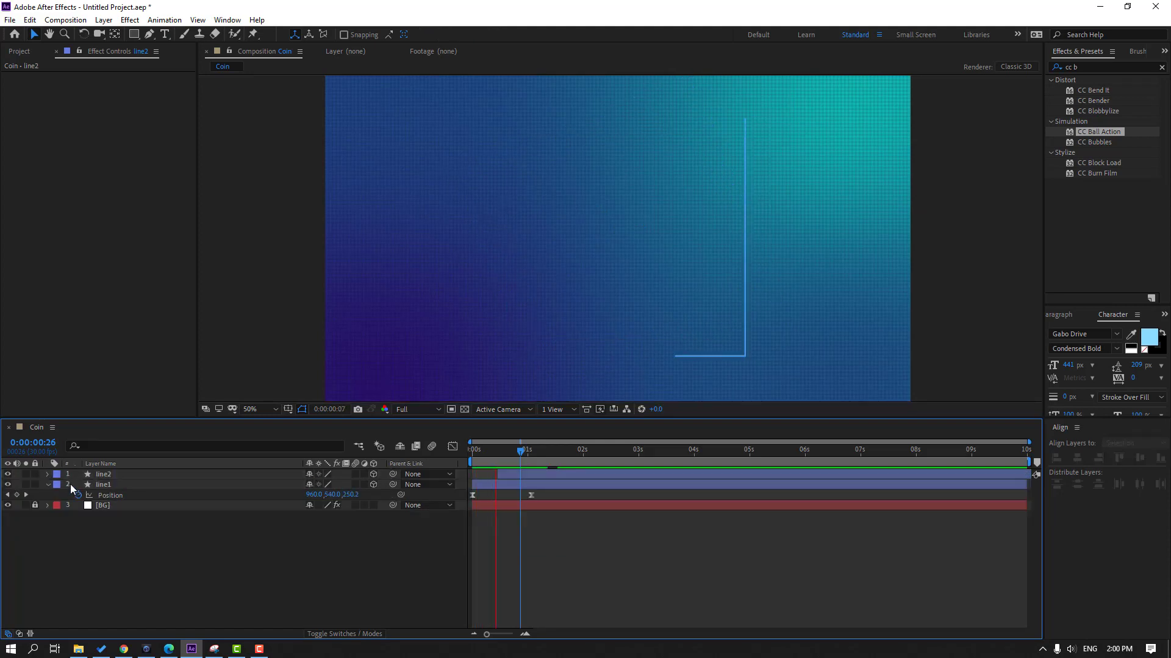
pyautogui.moveTo(506, 475); pyautogui.dragTo(496, 477)
pyautogui.press('space')
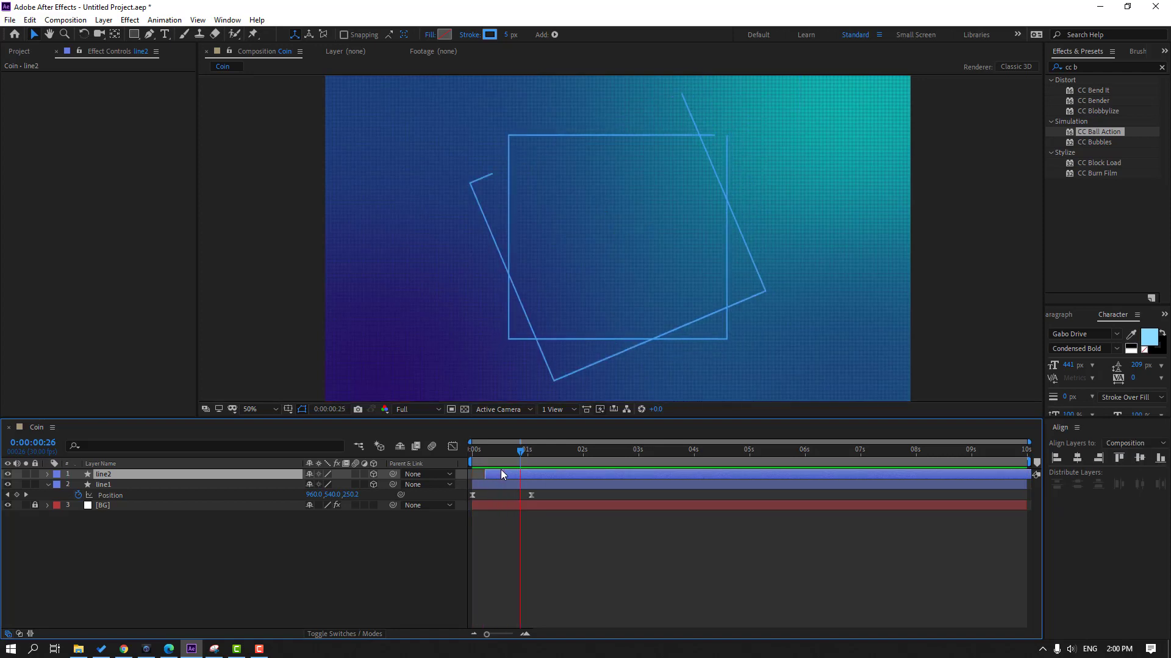
pyautogui.press(',')
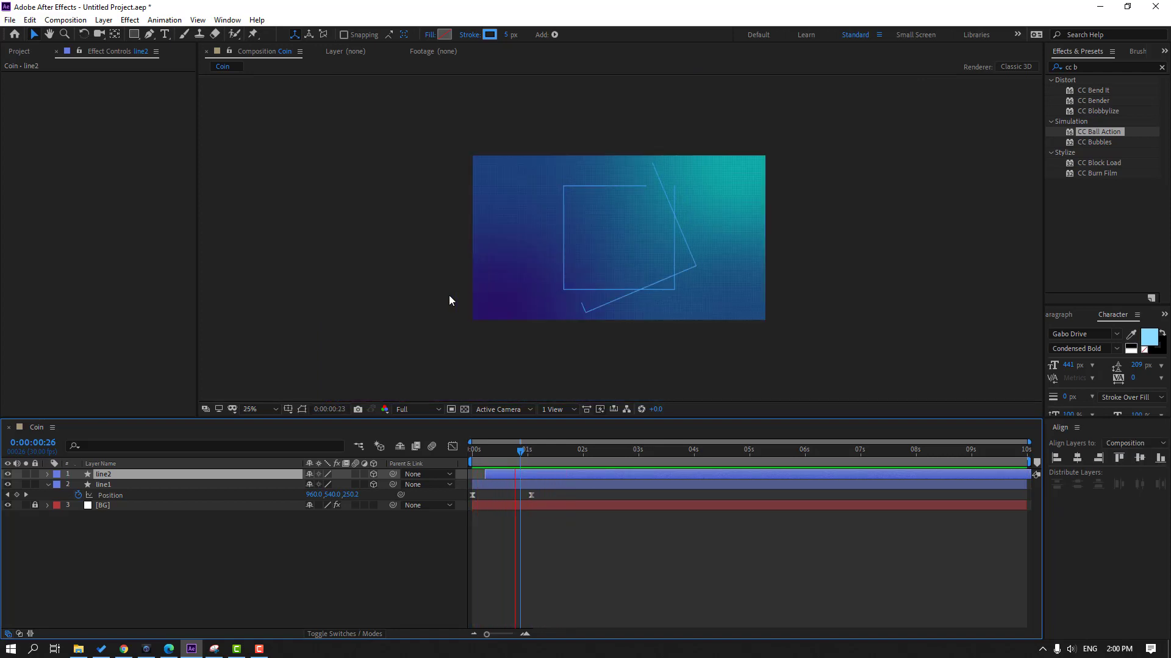
pyautogui.press('space')
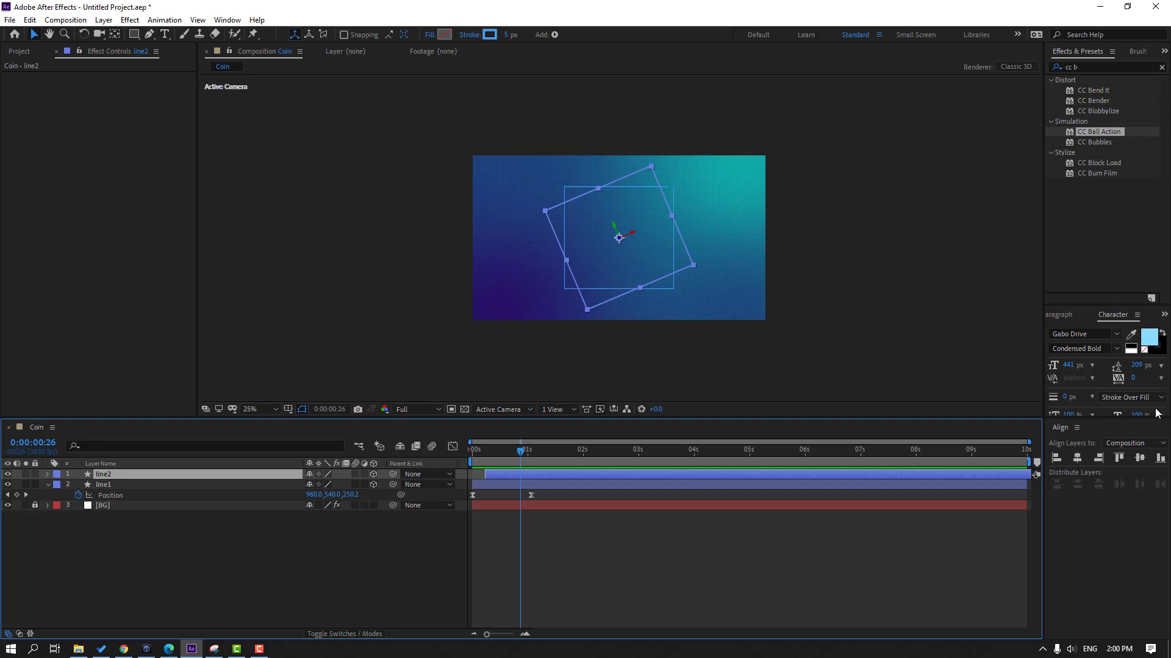
# Show line2's Position keyframes and move the current time to its last one at 0:00:01:09.
pyautogui.moveTo(520, 452); pyautogui.dragTo(519, 452)
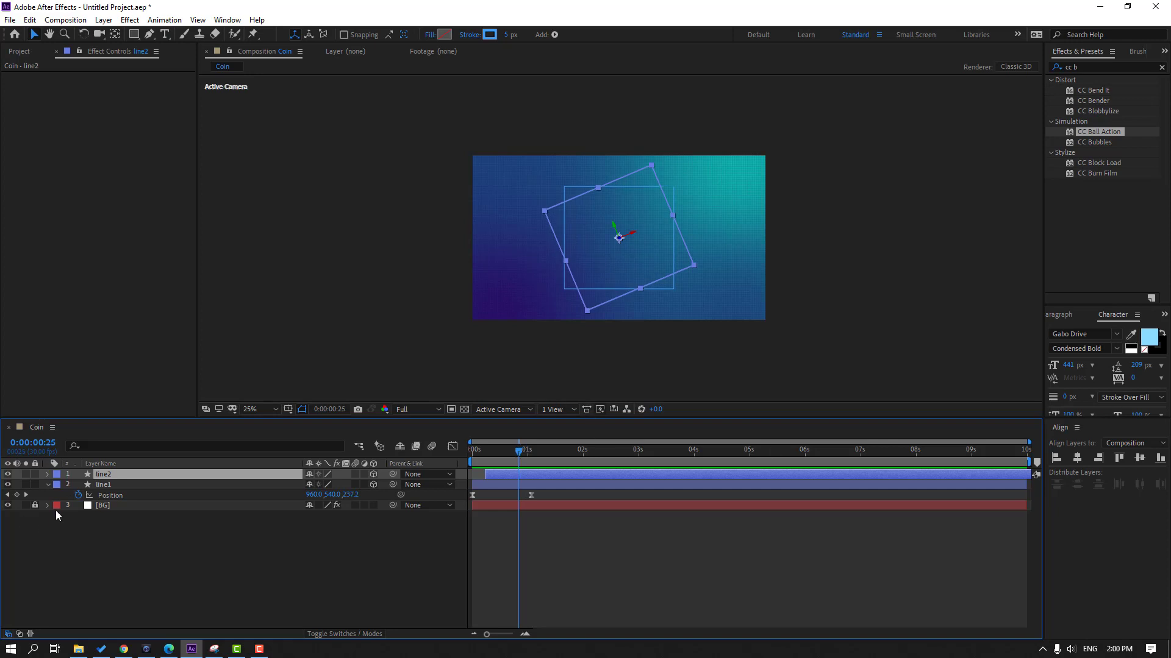
pyautogui.click(101, 485)
pyautogui.keyDown('shift'); pyautogui.click(101, 476); pyautogui.keyUp('shift')
pyautogui.press('u')
pyautogui.press('p')
pyautogui.moveTo(523, 460); pyautogui.dragTo(544, 458)
pyautogui.click(380, 556)
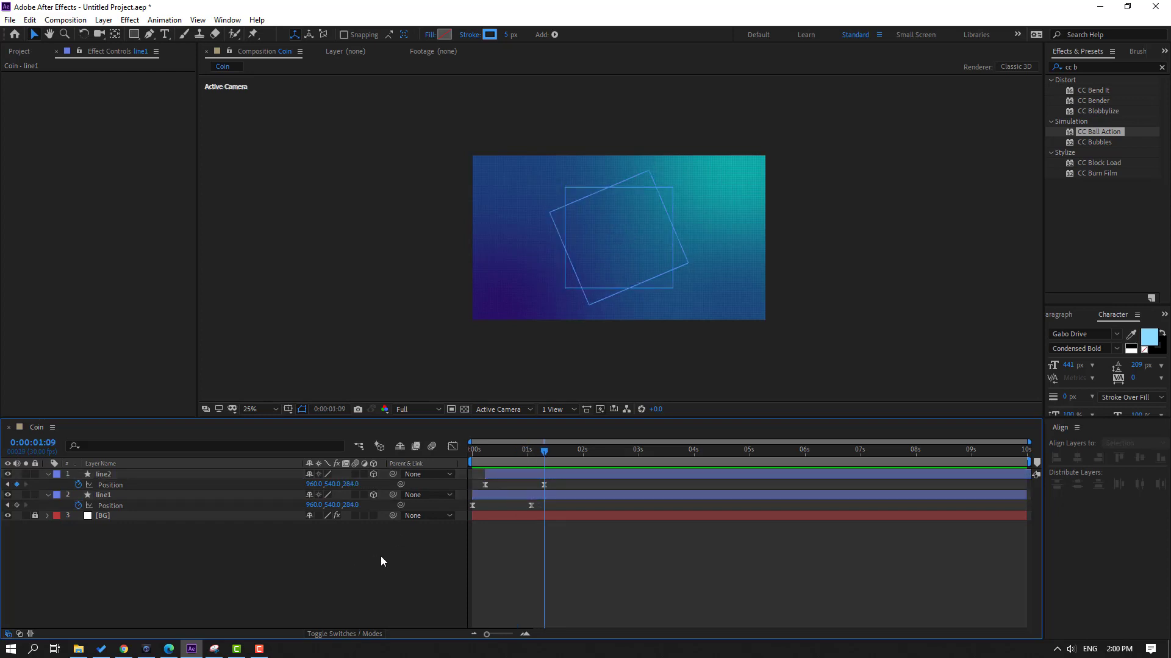
# Push the last Position keyframes farther back in depth, setting Z to 1316 for line2 and 1078 for line1.
pyautogui.click(544, 485)
pyautogui.moveTo(354, 485); pyautogui.dragTo(306, 539)
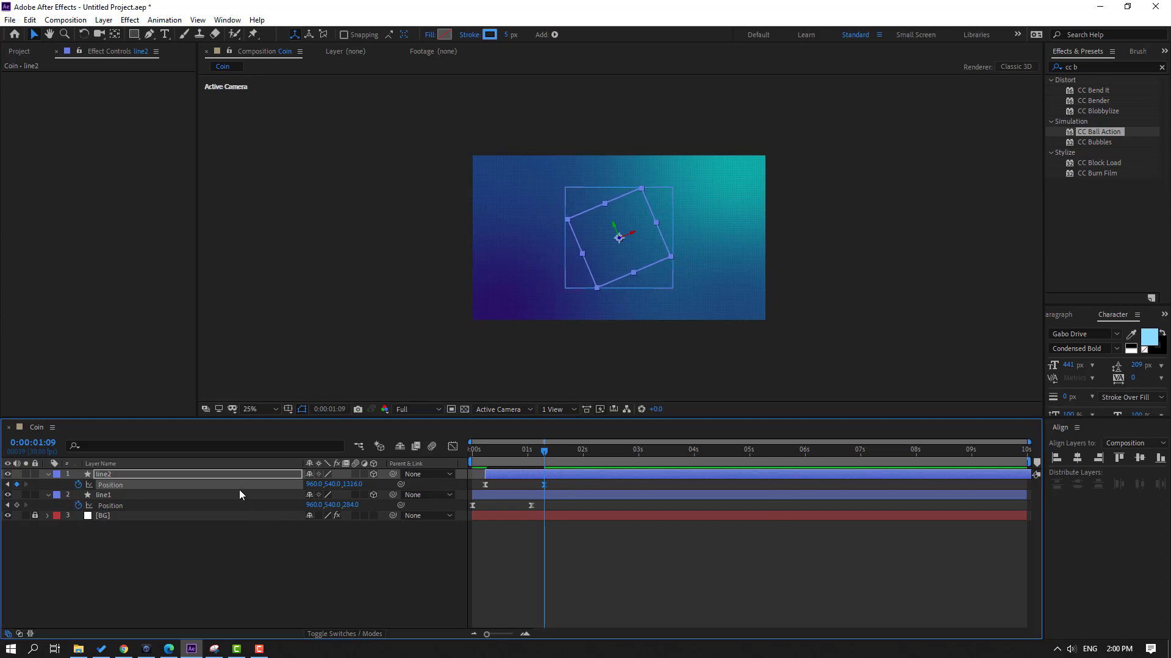
pyautogui.moveTo(529, 452); pyautogui.dragTo(532, 452)
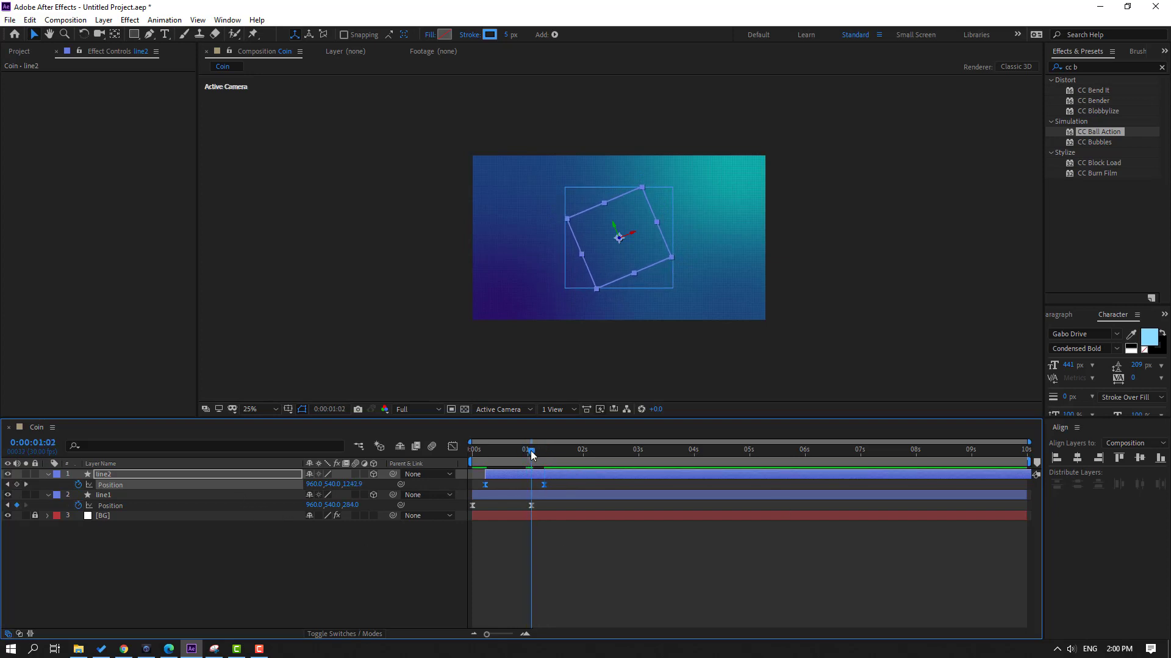
pyautogui.click(531, 506)
pyautogui.moveTo(358, 512); pyautogui.dragTo(1001, 647)
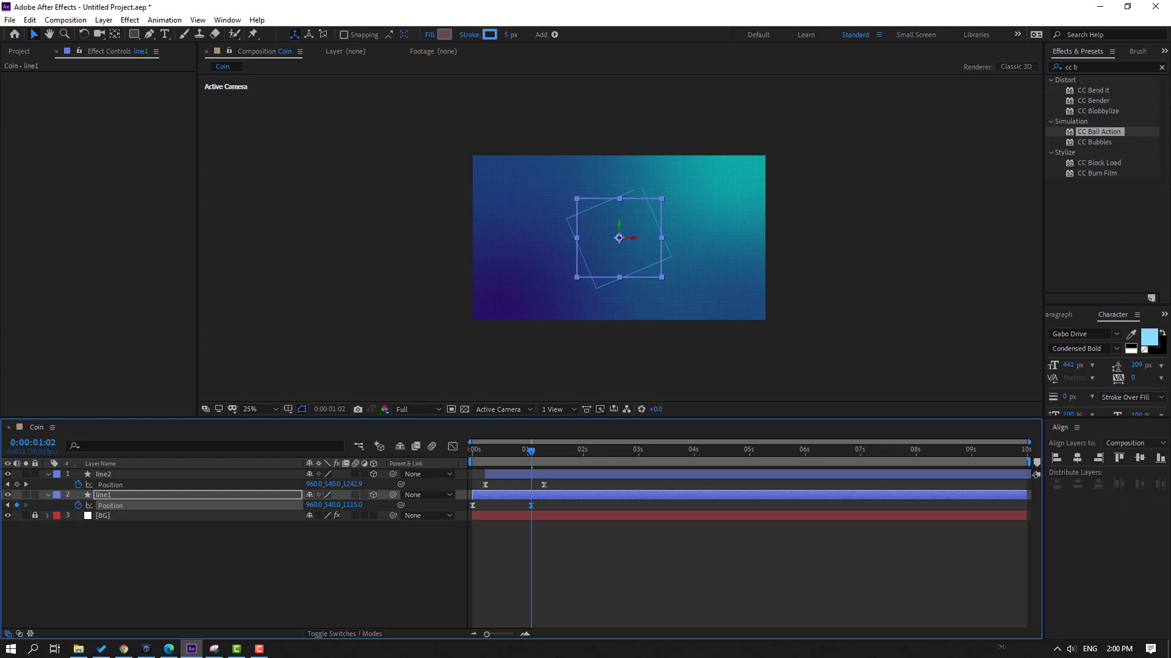
# Fit the composition to the viewer and preview how both outlines draw on and recede.
pyautogui.click(269, 409)
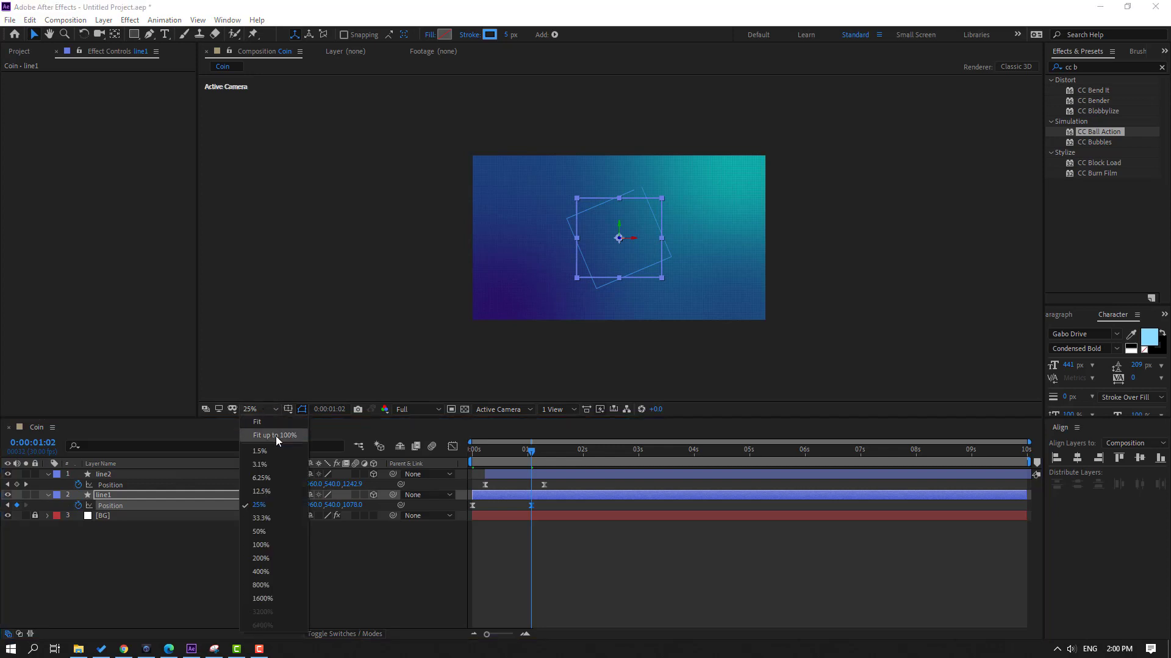
pyautogui.click(276, 437)
pyautogui.click(648, 599)
pyautogui.press('space')
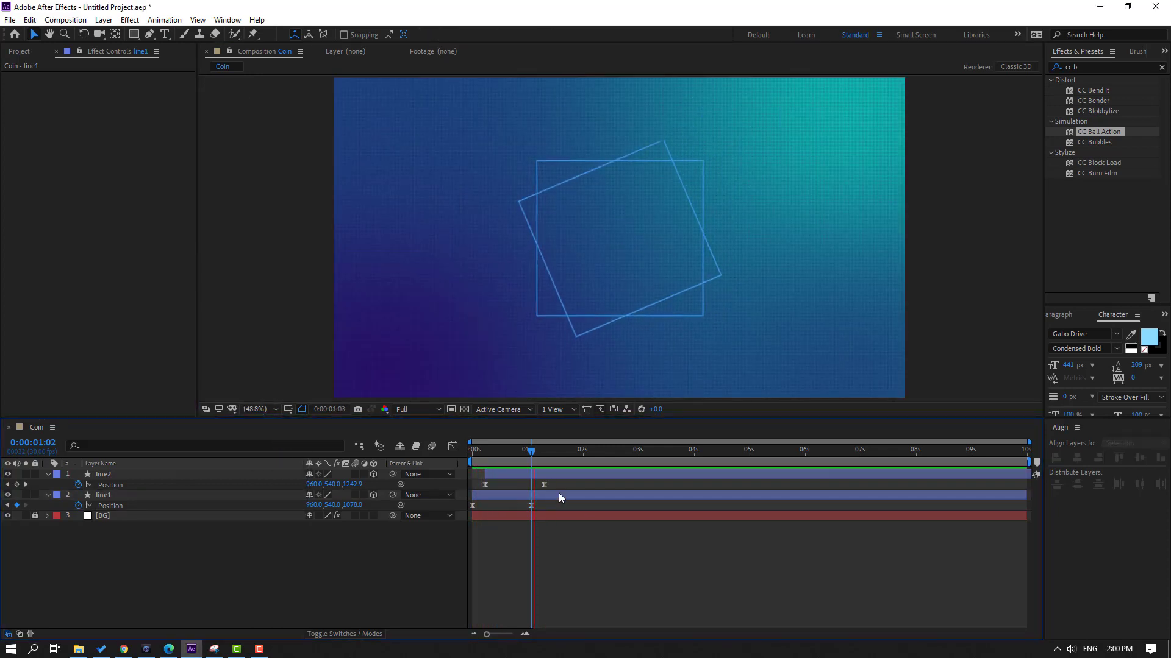
pyautogui.moveTo(519, 452); pyautogui.dragTo(578, 466)
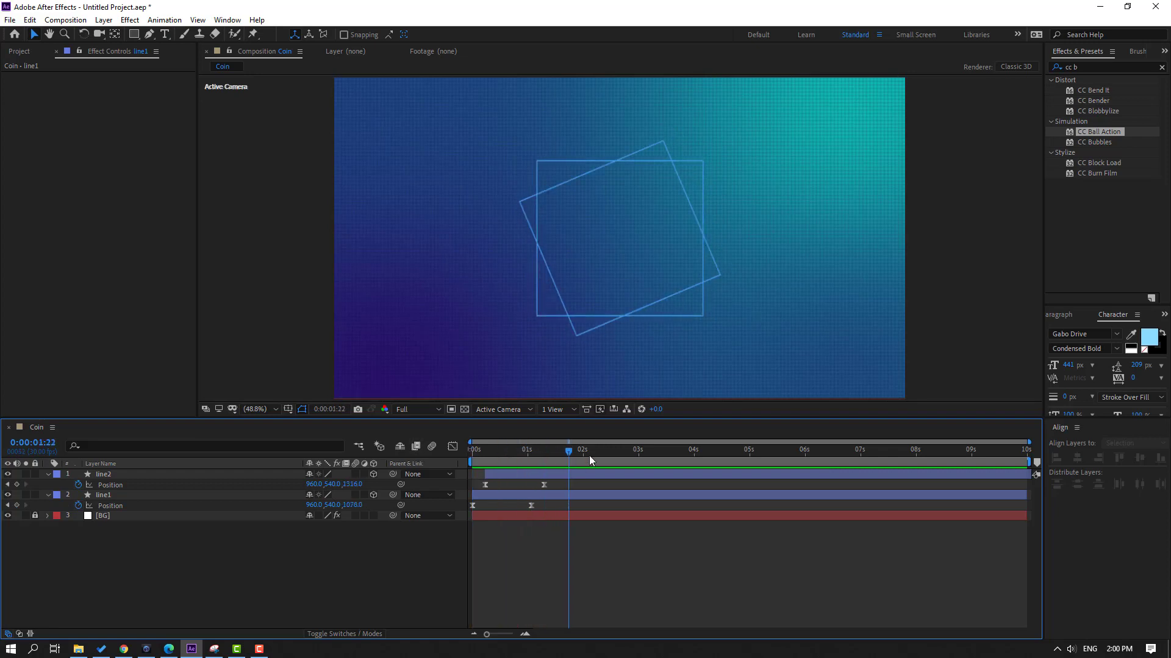
# Apply the Glow effect to line1 with a Glow Radius of 11 and a Glow Threshold of 61.2%.
pyautogui.click(1091, 66)
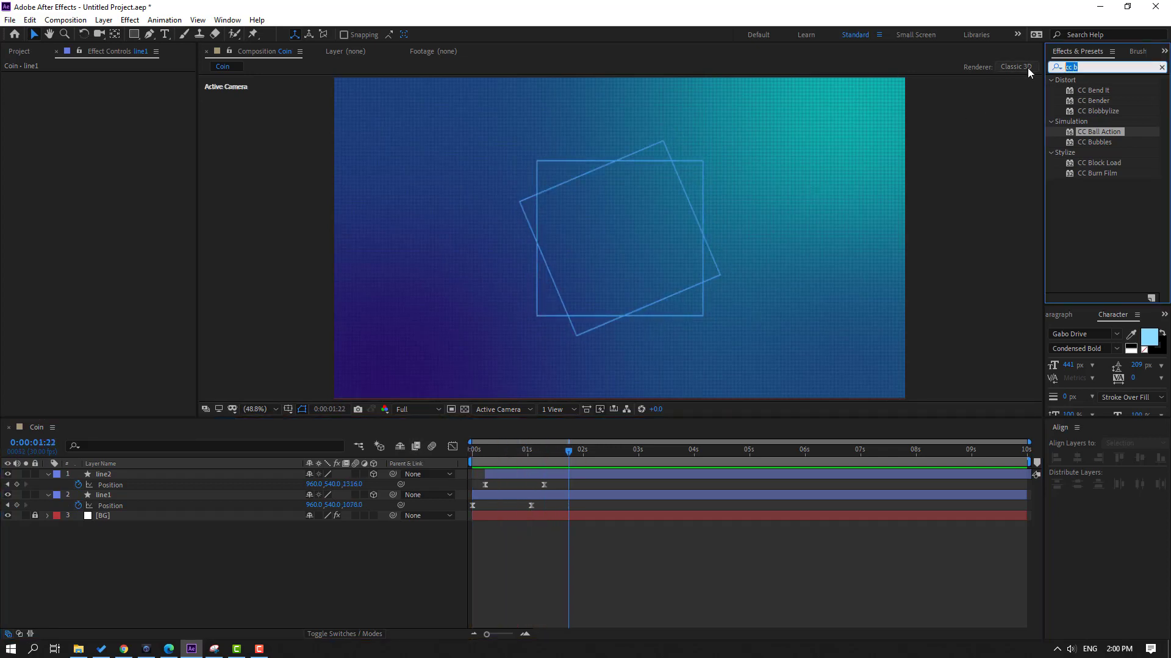
pyautogui.write('glow')
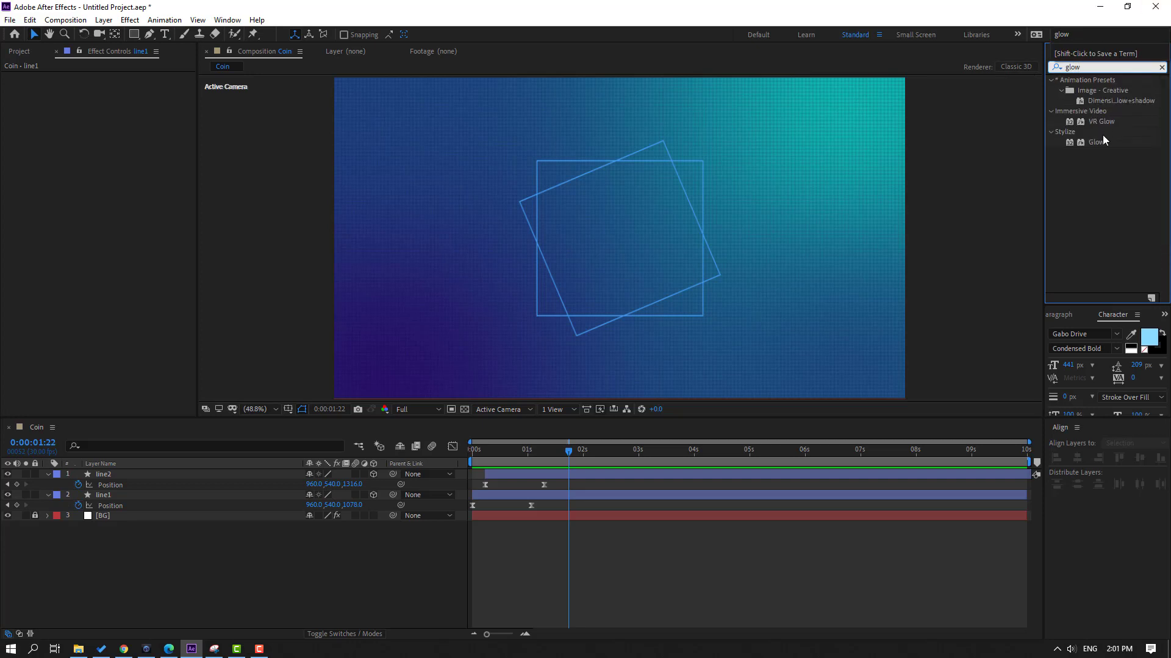
pyautogui.moveTo(1095, 142); pyautogui.dragTo(99, 496)
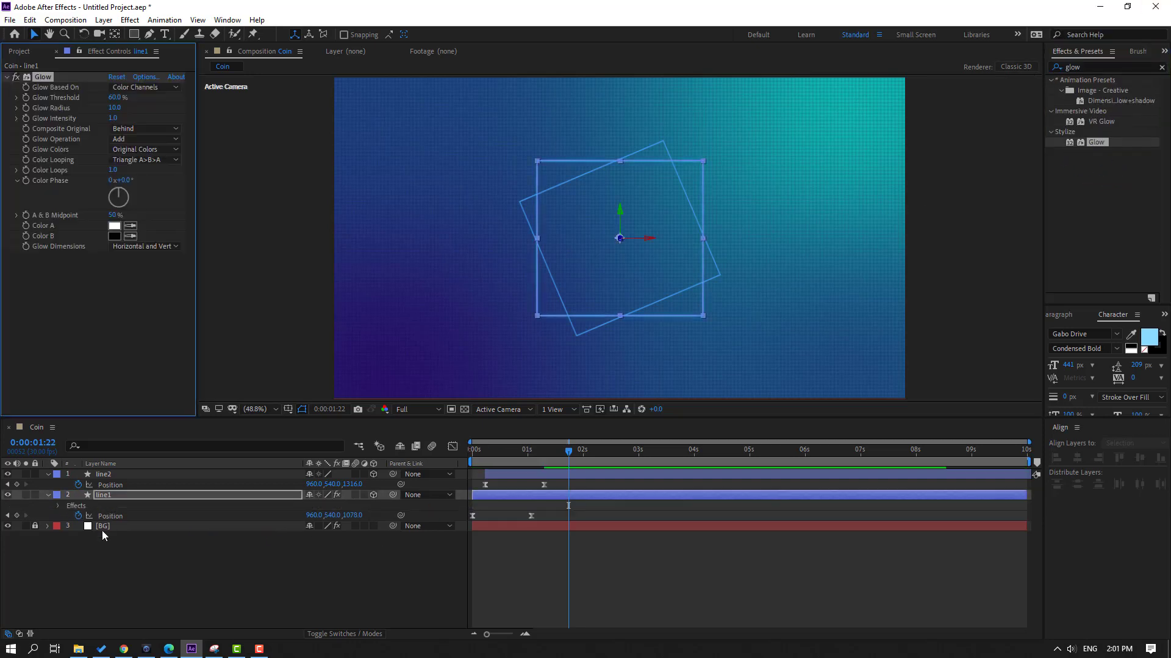
pyautogui.press('/')
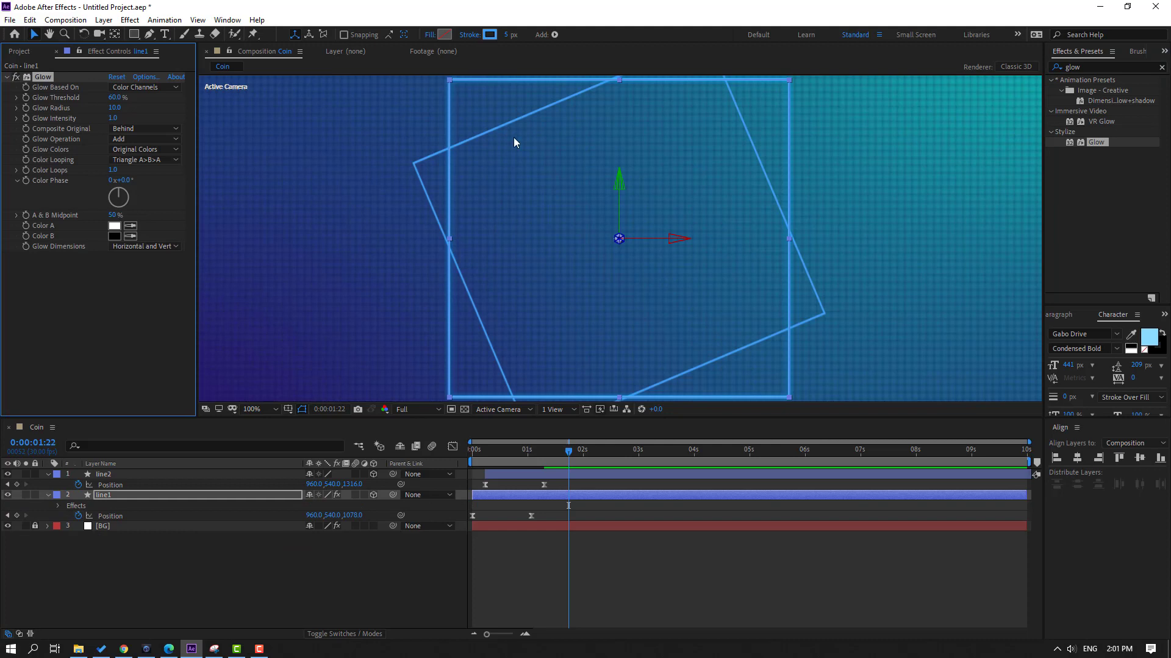
pyautogui.moveTo(416, 136); pyautogui.dragTo(379, 183)
pyautogui.moveTo(114, 108); pyautogui.dragTo(125, 107)
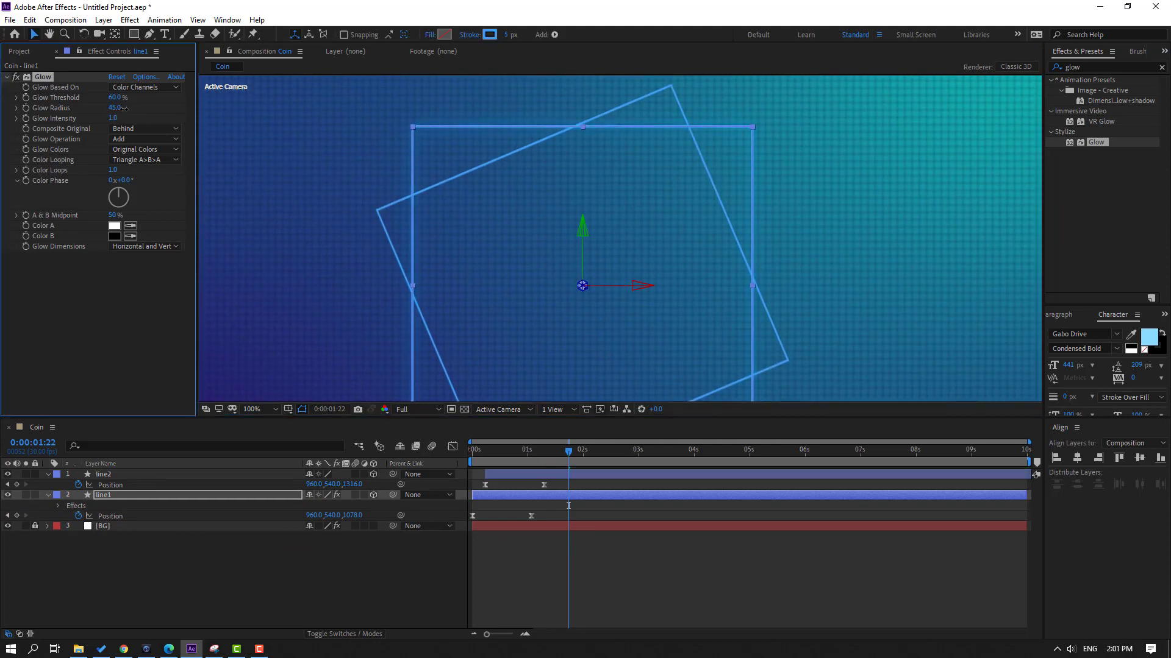
pyautogui.moveTo(124, 98); pyautogui.dragTo(117, 99)
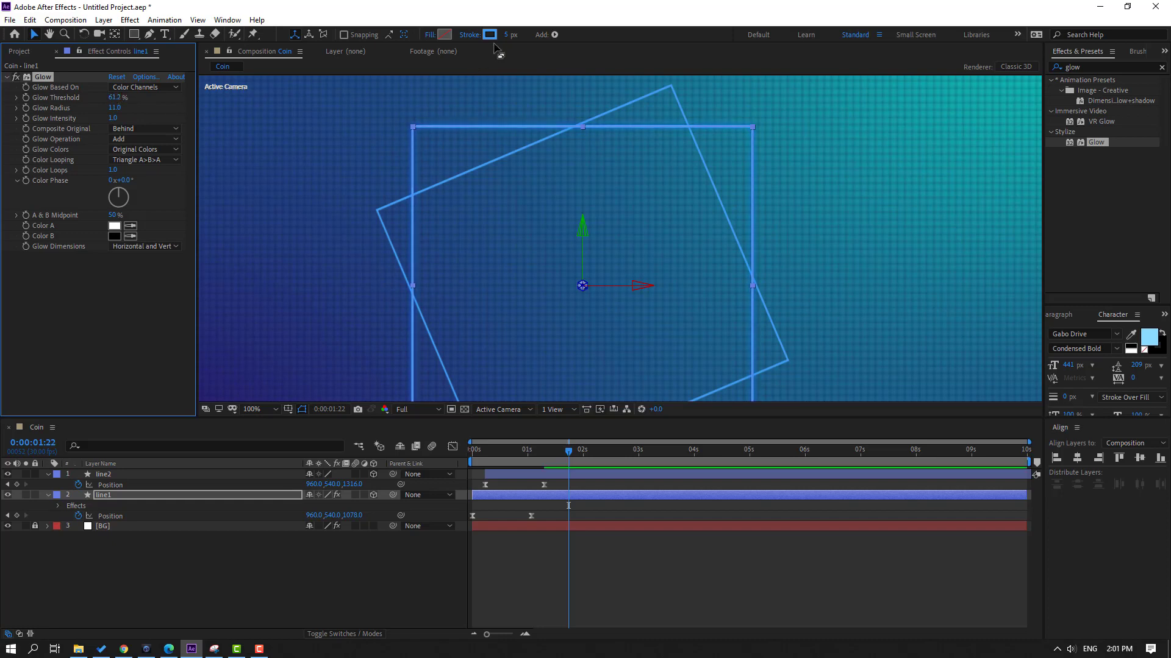
# Change line1's stroke to the paler blue 8DBBE5.
pyautogui.click(489, 35)
pyautogui.moveTo(667, 426)
pyautogui.mouseDown()
pyautogui.moveTo(683, 433)
pyautogui.moveTo(653, 433)
pyautogui.mouseUp()
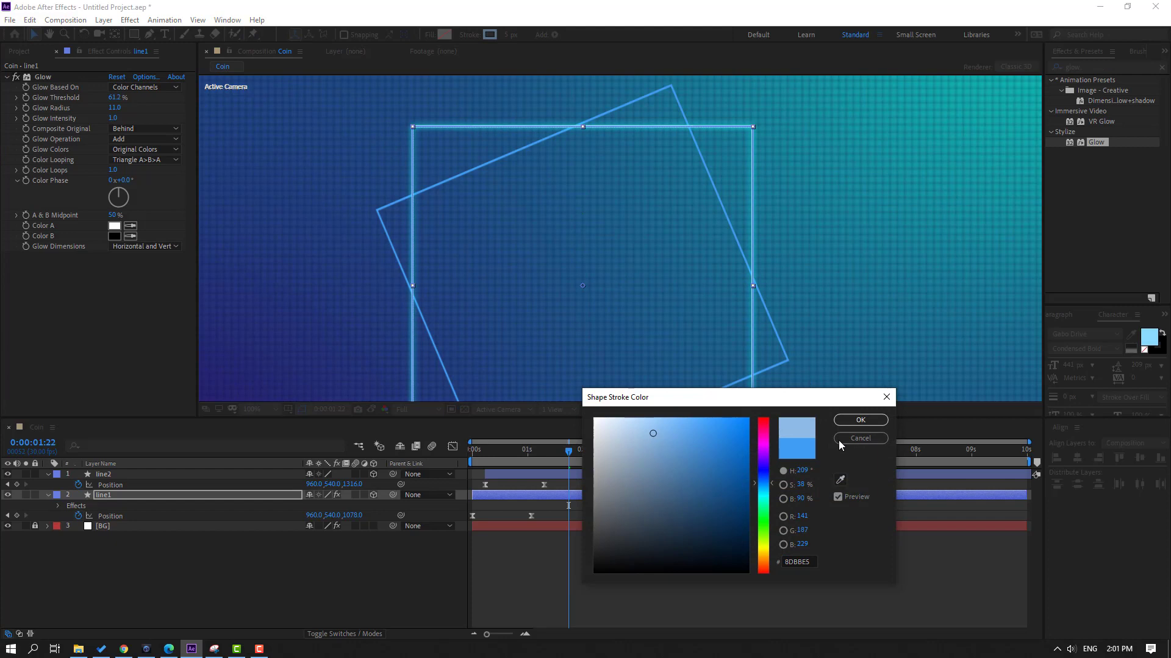
pyautogui.click(855, 421)
pyautogui.click(324, 336)
pyautogui.scroll(-2, 453, 323)
pyautogui.scroll(1, 453, 323)
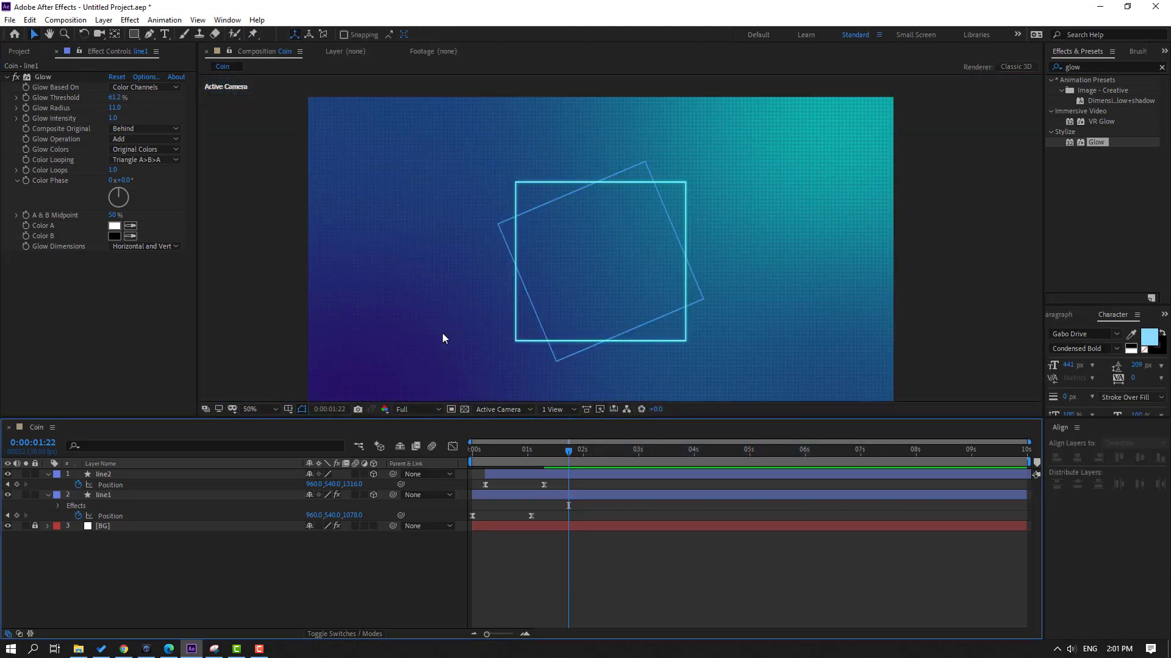
# Copy line1's Glow effect onto the line2 layer and preview the result.
pyautogui.click(43, 78)
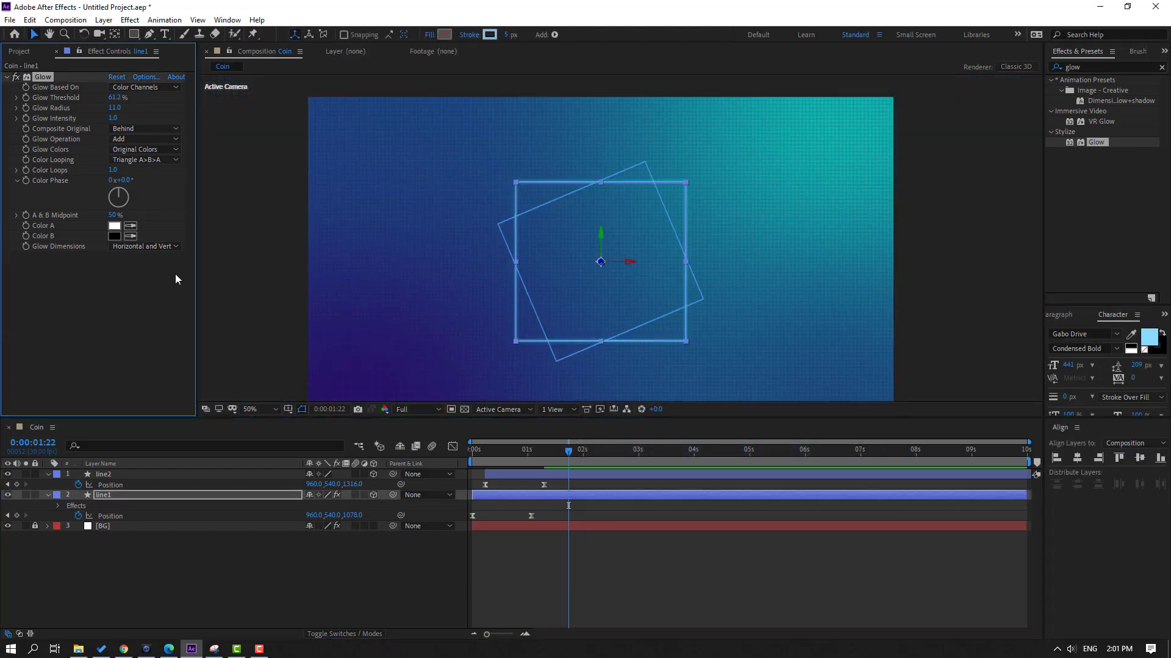
pyautogui.hotkey('ctrl', 'c')
pyautogui.click(108, 477)
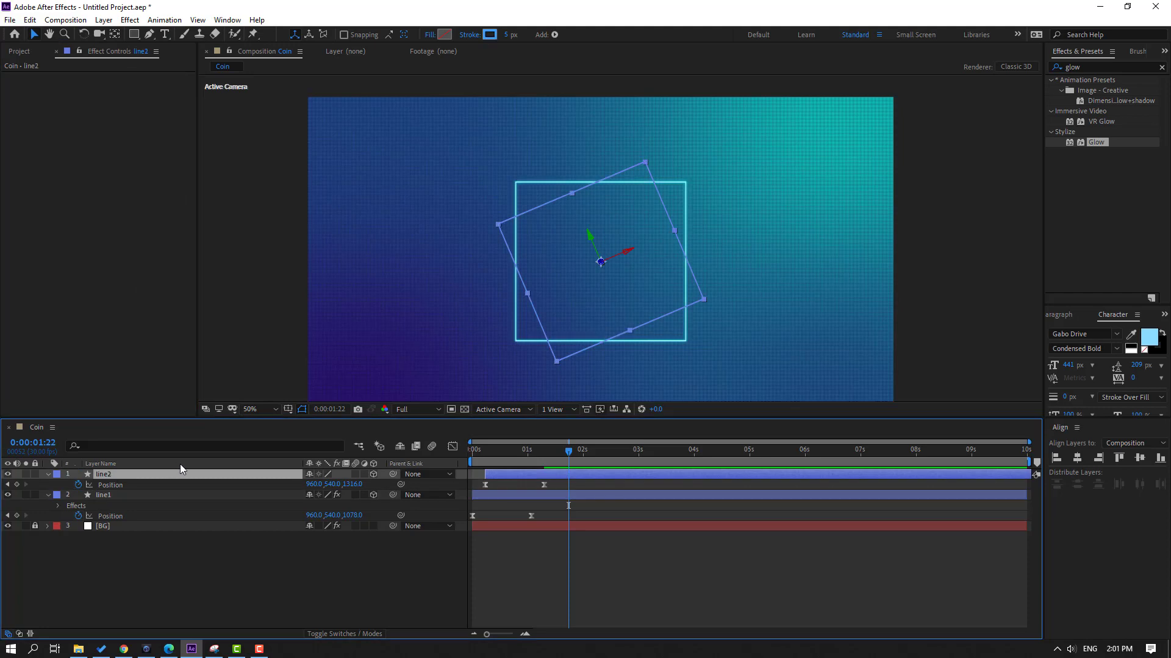
pyautogui.hotkey('ctrl', 'v')
pyautogui.click(380, 568)
pyautogui.press('space')
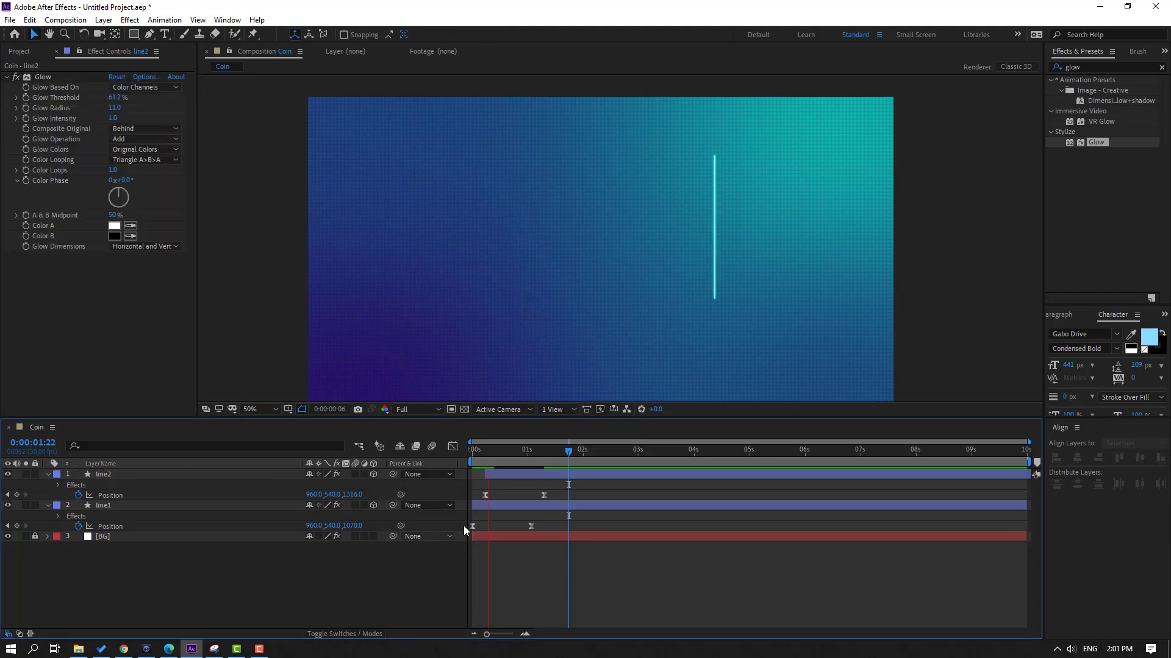
# Lighten line2's stroke to a paler blue like line1's and preview the glowing outlines.
pyautogui.click(99, 474)
pyautogui.click(489, 35)
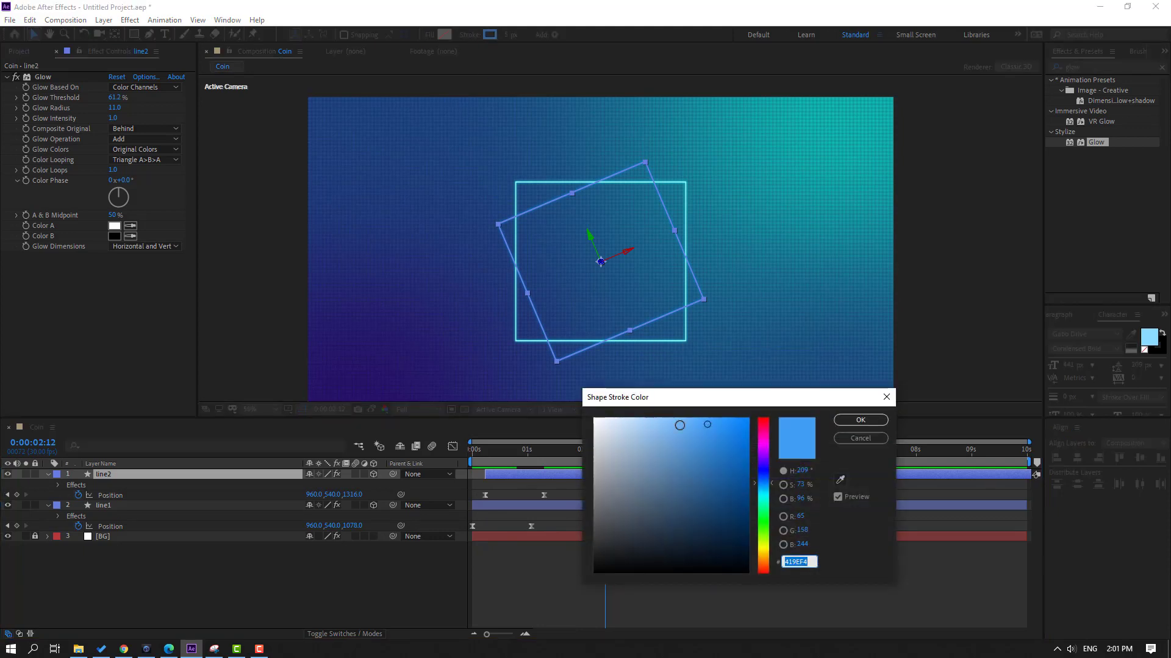
pyautogui.moveTo(702, 429); pyautogui.dragTo(654, 421)
pyautogui.press('Return')
pyautogui.click(733, 543)
pyautogui.press('space')
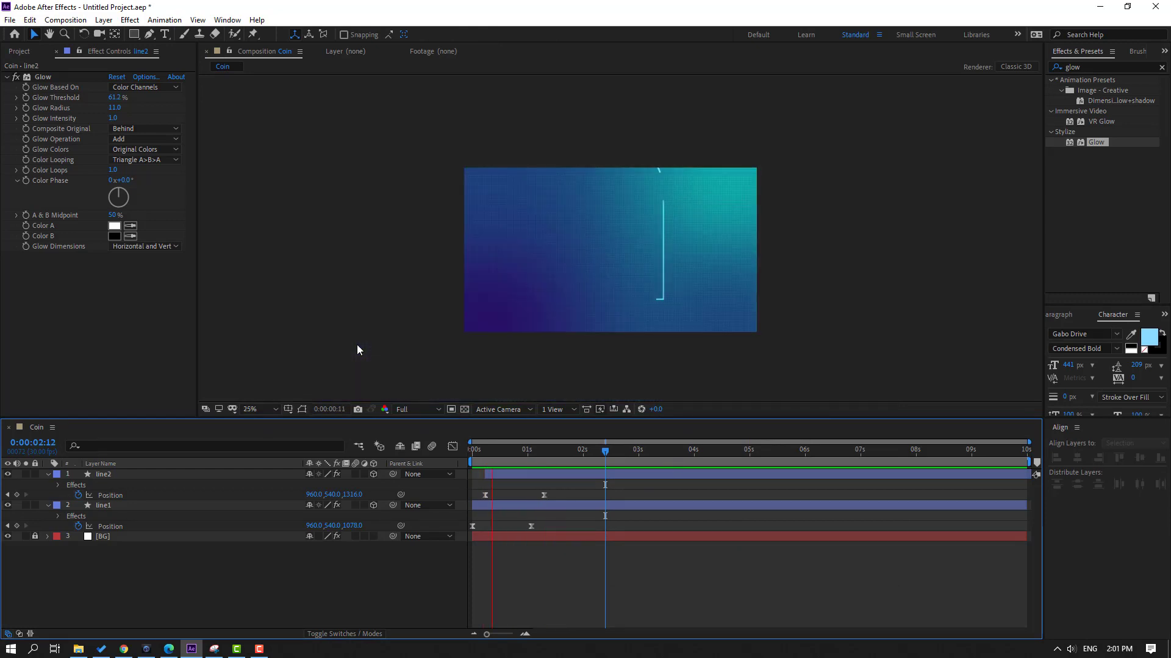
pyautogui.click(577, 448)
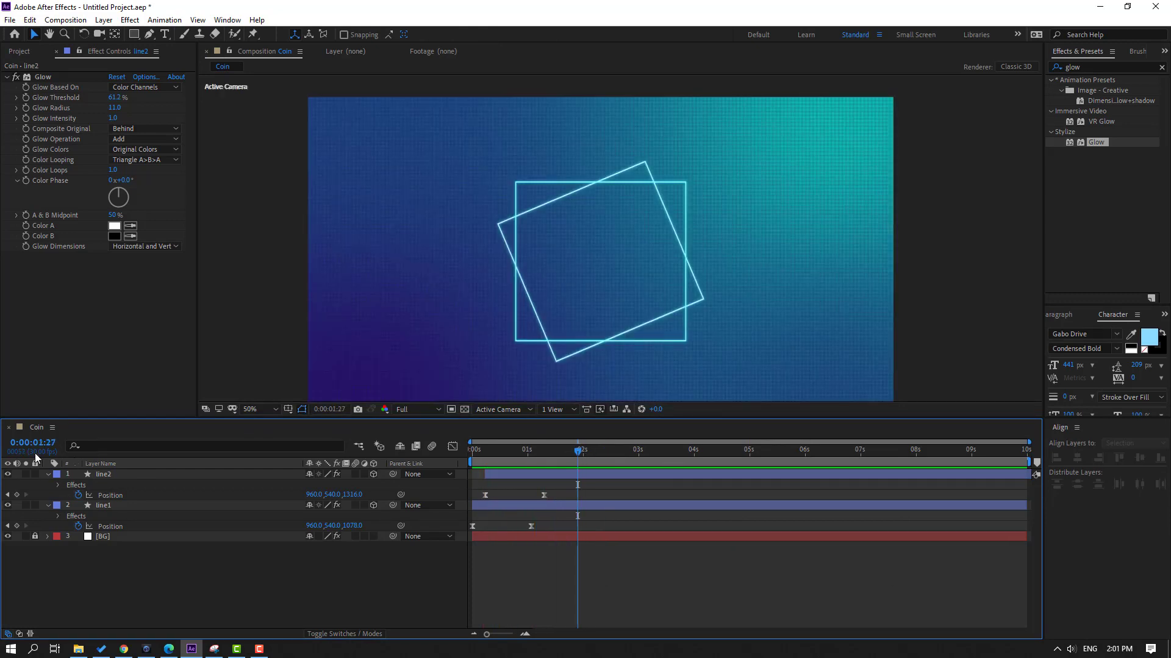
# Collapse the line layers, add a text layer reading "B", and place it in the middle of the two outlines.
pyautogui.click(49, 474)
pyautogui.click(48, 485)
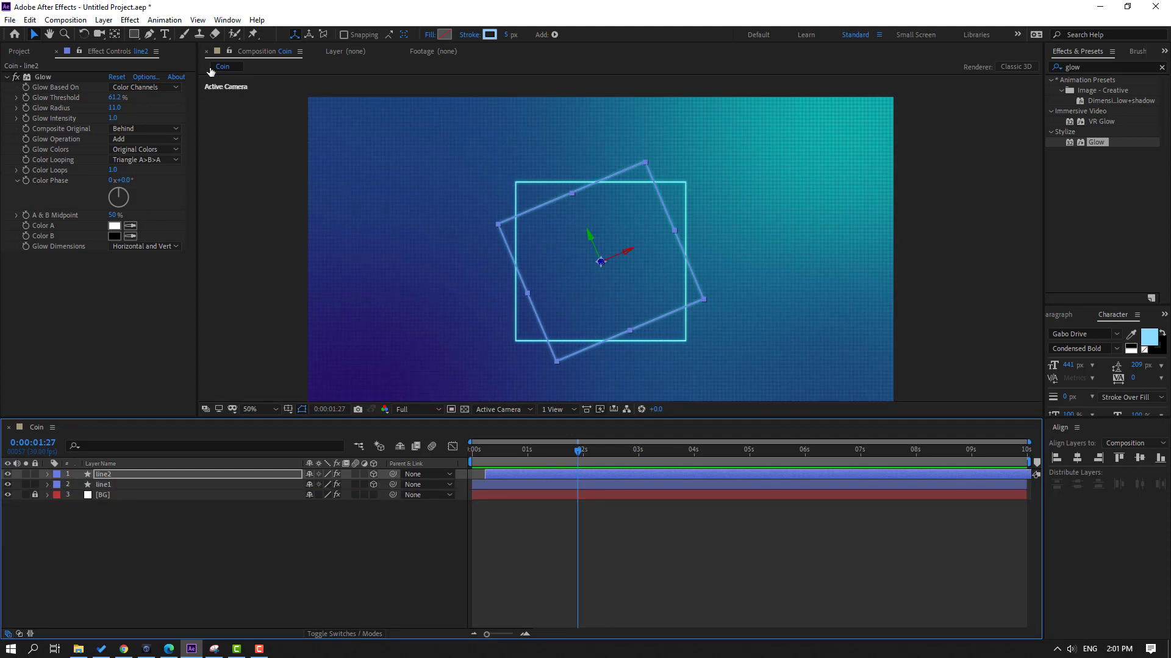
pyautogui.click(166, 33)
pyautogui.click(215, 550)
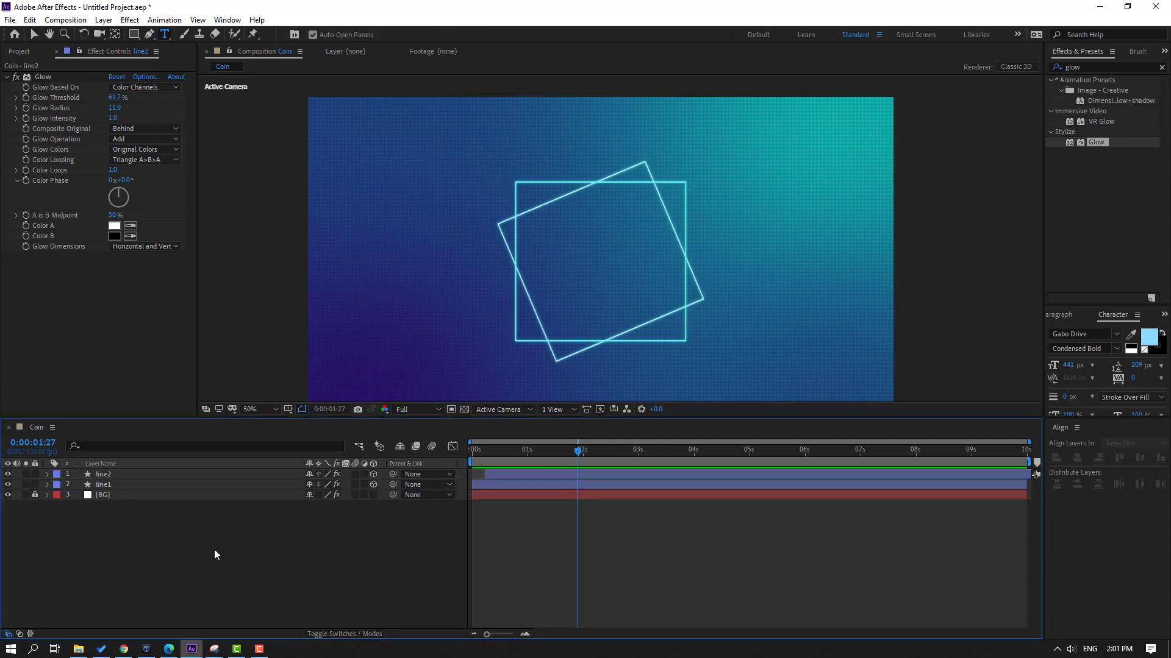
pyautogui.click(557, 255)
pyautogui.write('B')
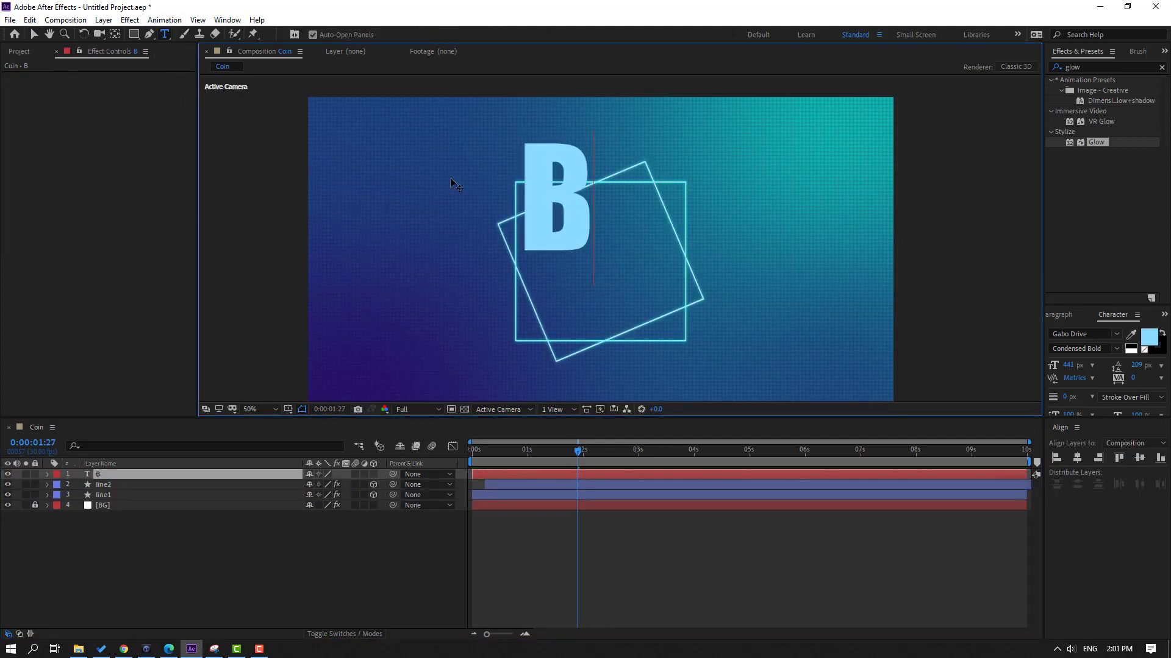
pyautogui.click(34, 34)
pyautogui.moveTo(547, 195); pyautogui.dragTo(590, 255)
# Create a shape layer from the B text and delete the original text layer.
pyautogui.rightClick(96, 477)
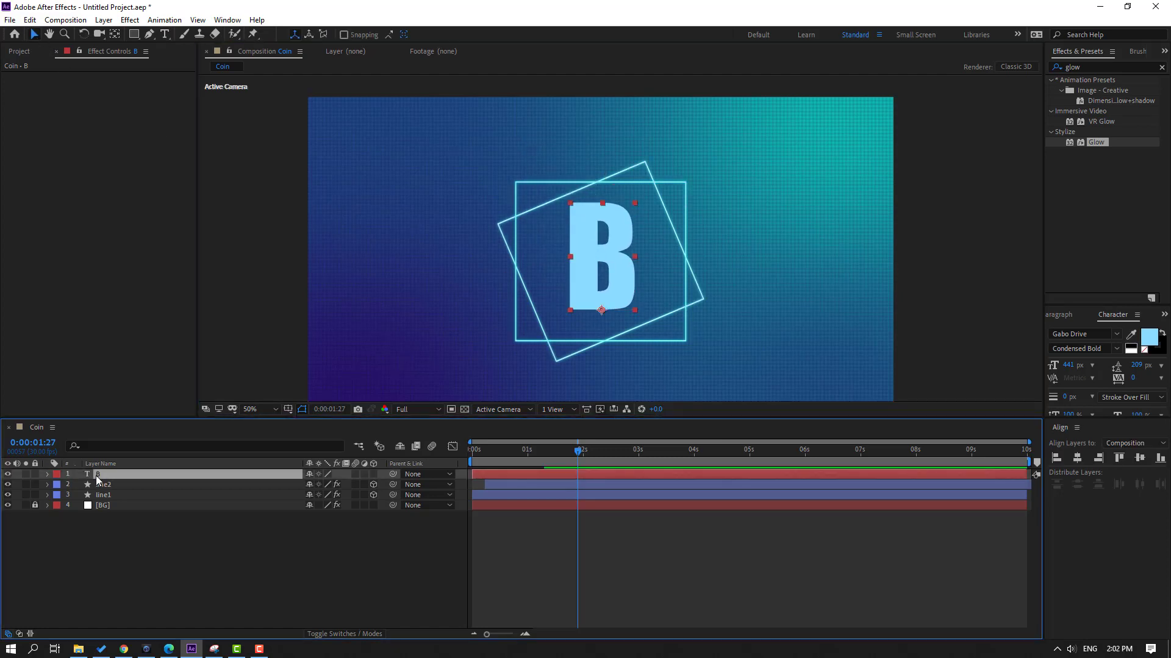
pyautogui.moveTo(155, 400)
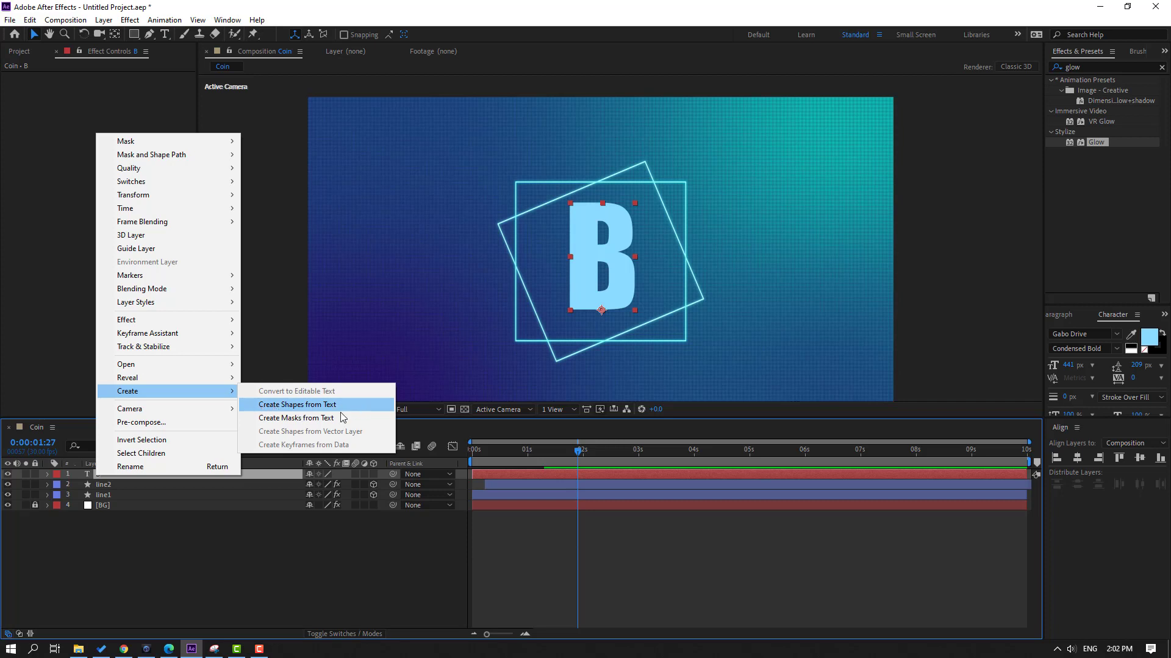
pyautogui.click(301, 405)
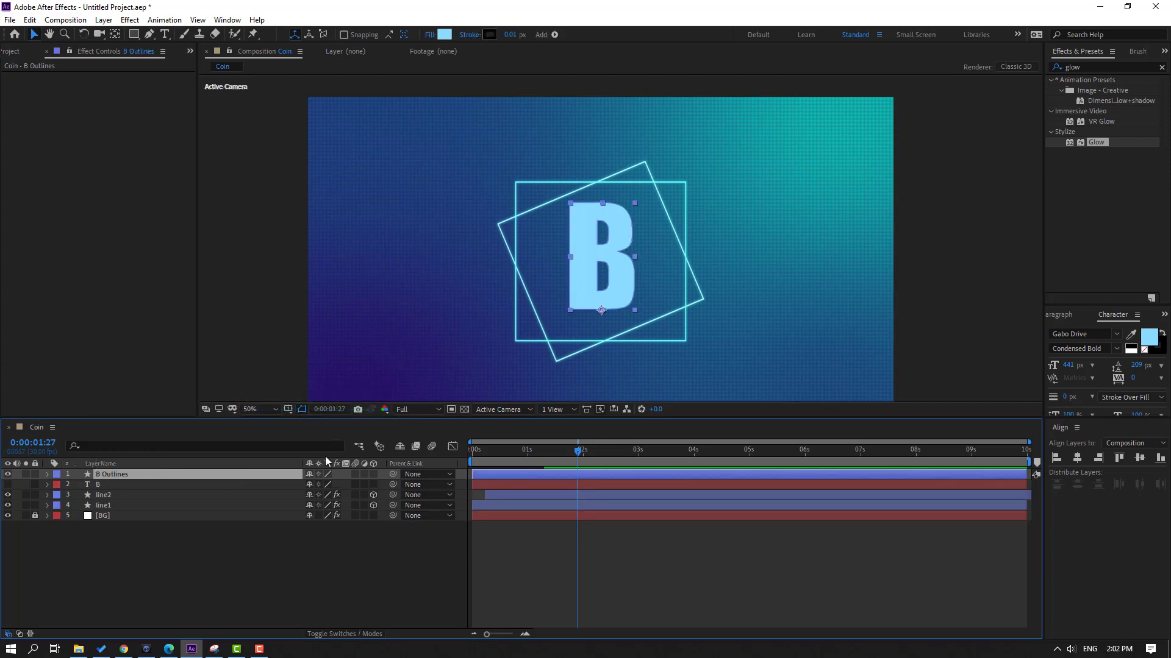
pyautogui.click(84, 564)
pyautogui.click(89, 488)
pyautogui.press('Delete')
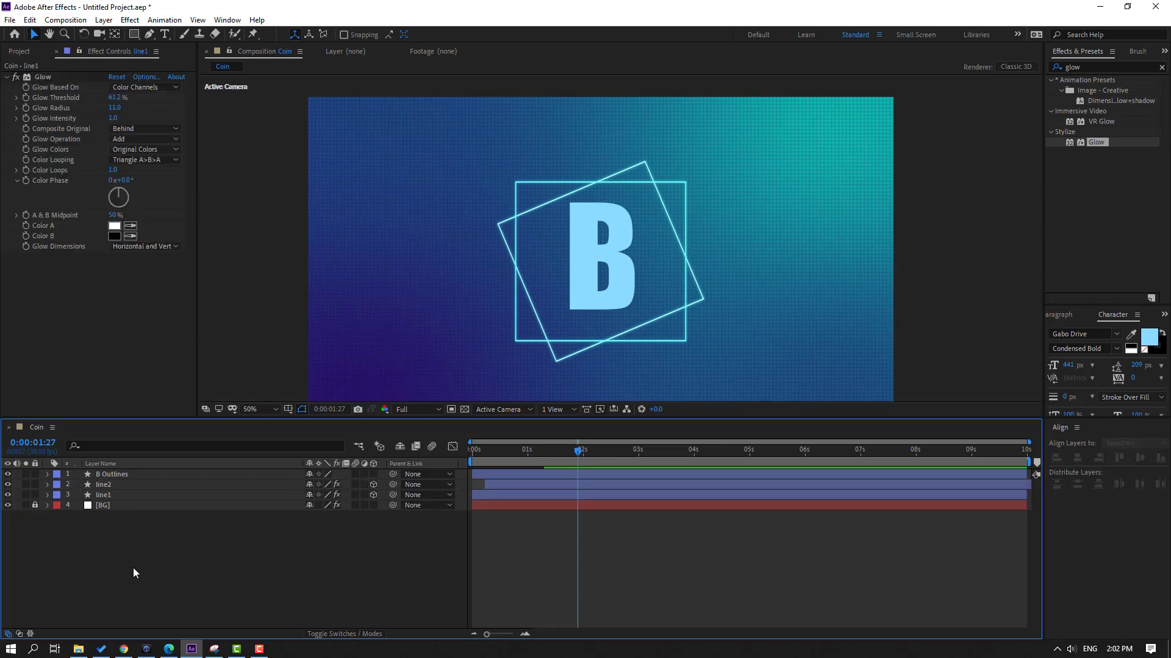
# Rename the B Outlines shape layer as B.
pyautogui.press('.')
pyautogui.click(97, 477)
pyautogui.press('Return')
pyautogui.write('B')
pyautogui.press('Return')
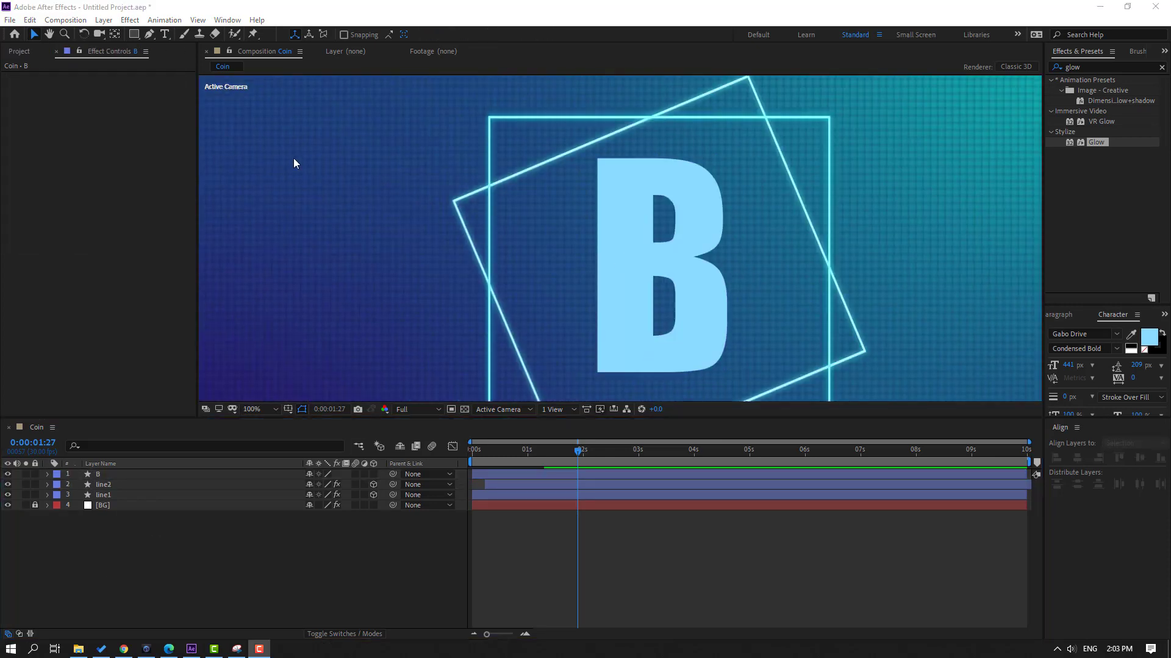
# Draw a small rectangle as a new shape layer extending outward from the B's upper-left corner.
pyautogui.moveTo(130, 35); pyautogui.dragTo(167, 38)
pyautogui.press('.')
pyautogui.moveTo(490, 150); pyautogui.dragTo(525, 216)
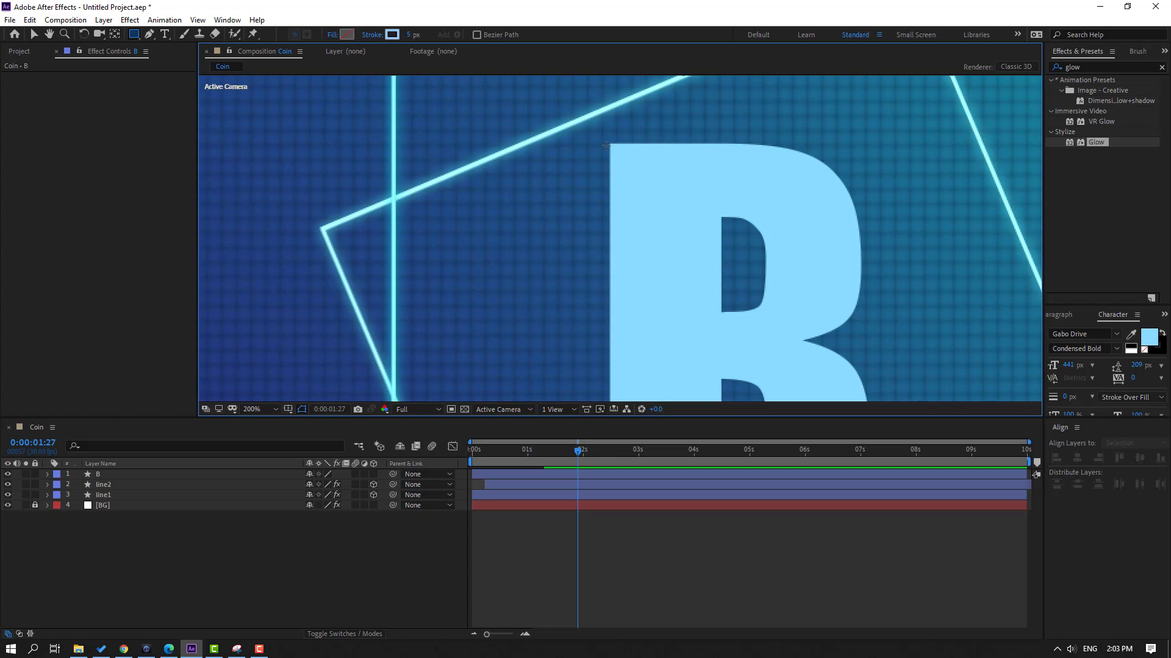
pyautogui.moveTo(610, 144); pyautogui.dragTo(499, 199)
pyautogui.press('v')
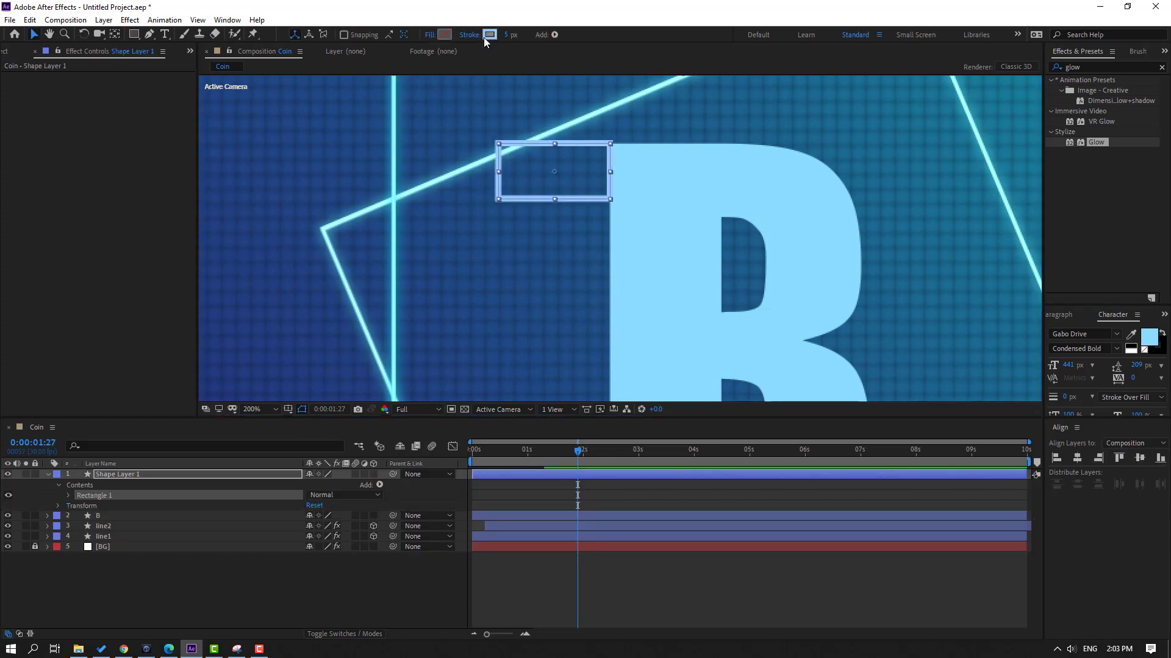
# Set the small rectangle's stroke width to 0 px and fill it with the light blue sampled from the B.
pyautogui.click(510, 35)
pyautogui.write('0')
pyautogui.press('Return')
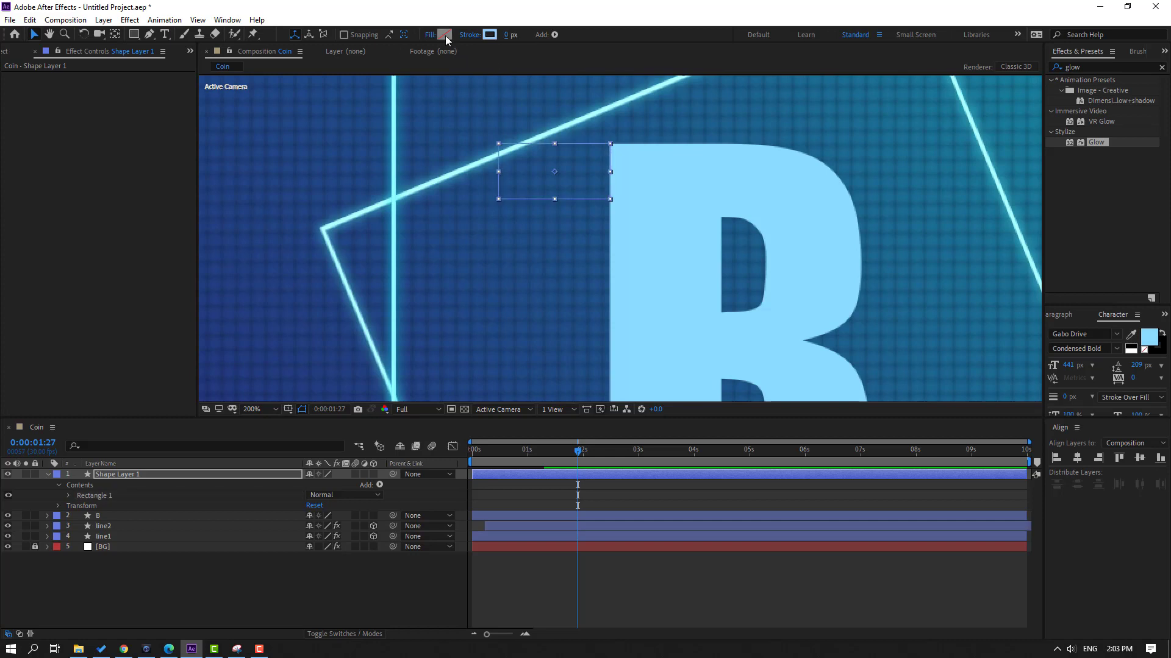
pyautogui.click(444, 35)
pyautogui.click(840, 480)
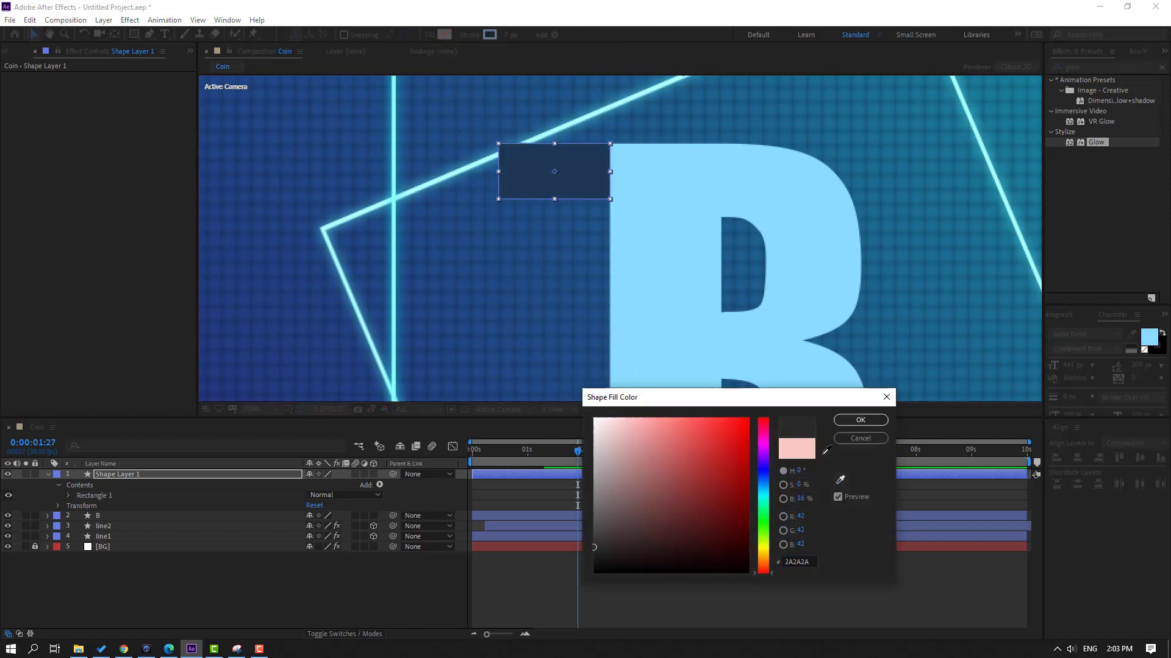
pyautogui.click(665, 293)
pyautogui.click(860, 420)
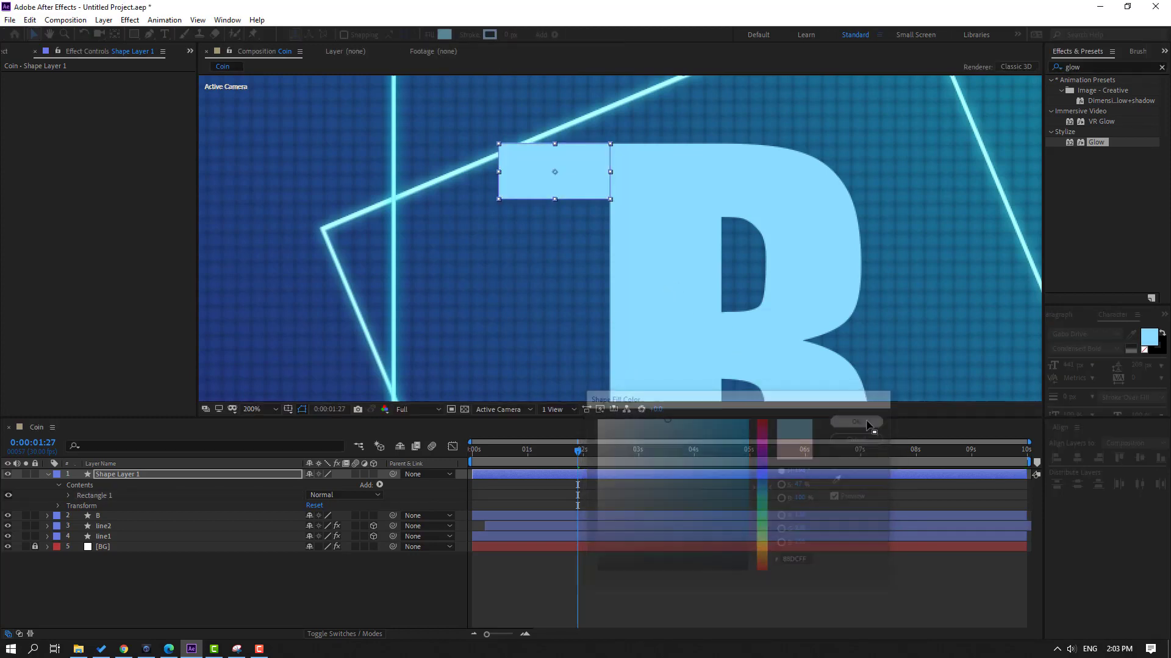
# Extend the small rectangle's lower edge downward to make it taller, and check its join with the B up close.
pyautogui.moveTo(554, 200); pyautogui.dragTo(567, 211)
pyautogui.press('Down')
pyautogui.press('Down')
pyautogui.press('Down')
pyautogui.hotkey('shift', 'Down')
pyautogui.click(374, 558)
pyautogui.scroll(-4, 430, 288)
pyautogui.scroll(5, 584, 216)
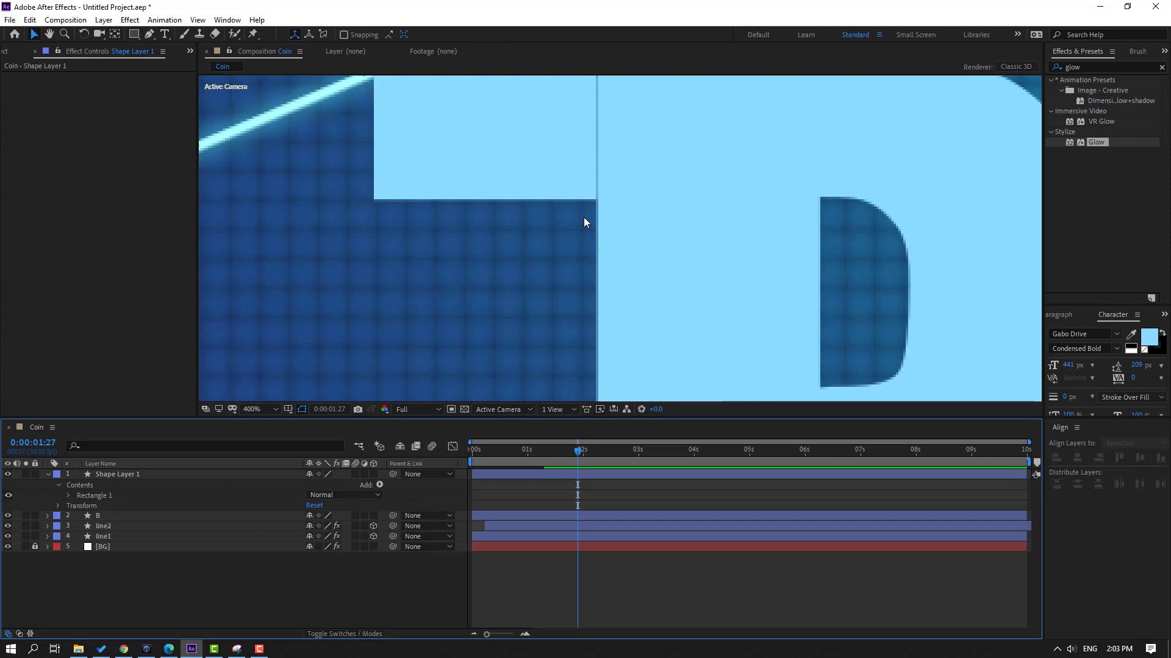
# Nudge the small rectangle sideways so it slightly overlaps the B's stem and closes the seam.
pyautogui.click(567, 147)
pyautogui.moveTo(610, 167); pyautogui.dragTo(585, 272)
pyautogui.hotkey('shift', 'Right')
pyautogui.hotkey('shift', 'Right')
pyautogui.hotkey('shift', 'Right')
pyautogui.hotkey('shift', 'Right')
pyautogui.hotkey('shift', 'Right')
pyautogui.hotkey('shift', 'Right')
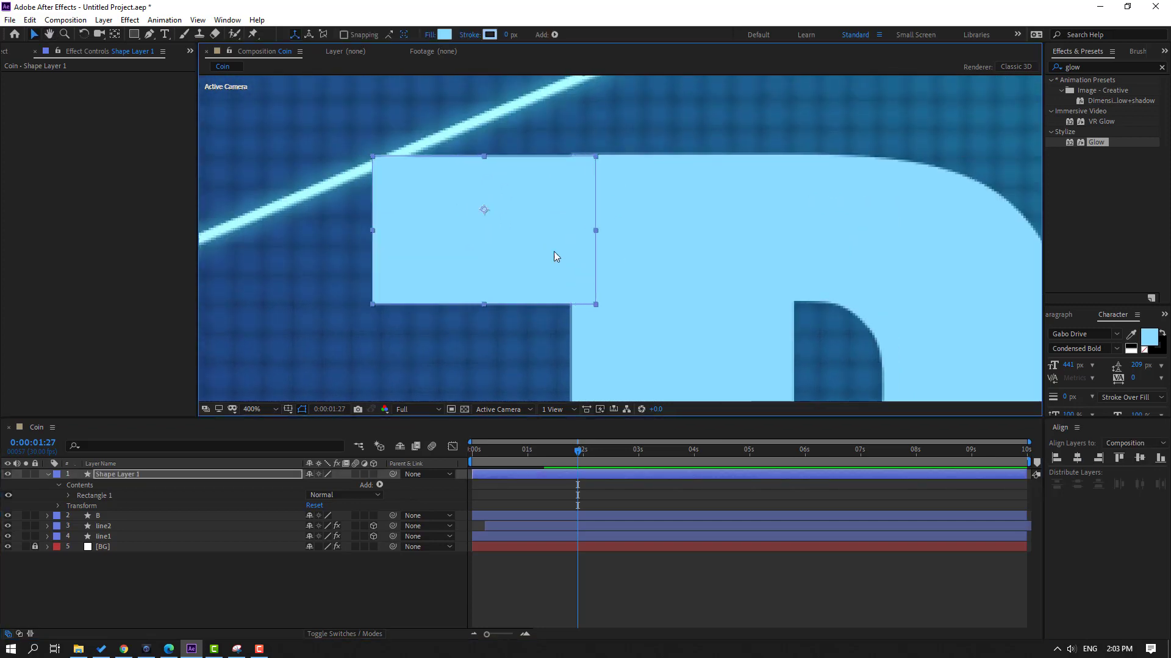
# Nudge the small rectangle vertically so its upper edge lines up with the B's upper edge.
pyautogui.scroll(1, 509, 150)
pyautogui.moveTo(502, 153); pyautogui.dragTo(682, 299)
pyautogui.moveTo(644, 233); pyautogui.dragTo(649, 263)
pyautogui.press('Up')
pyautogui.press('Up')
pyautogui.press('Up')
pyautogui.press('Up')
pyautogui.press('Up')
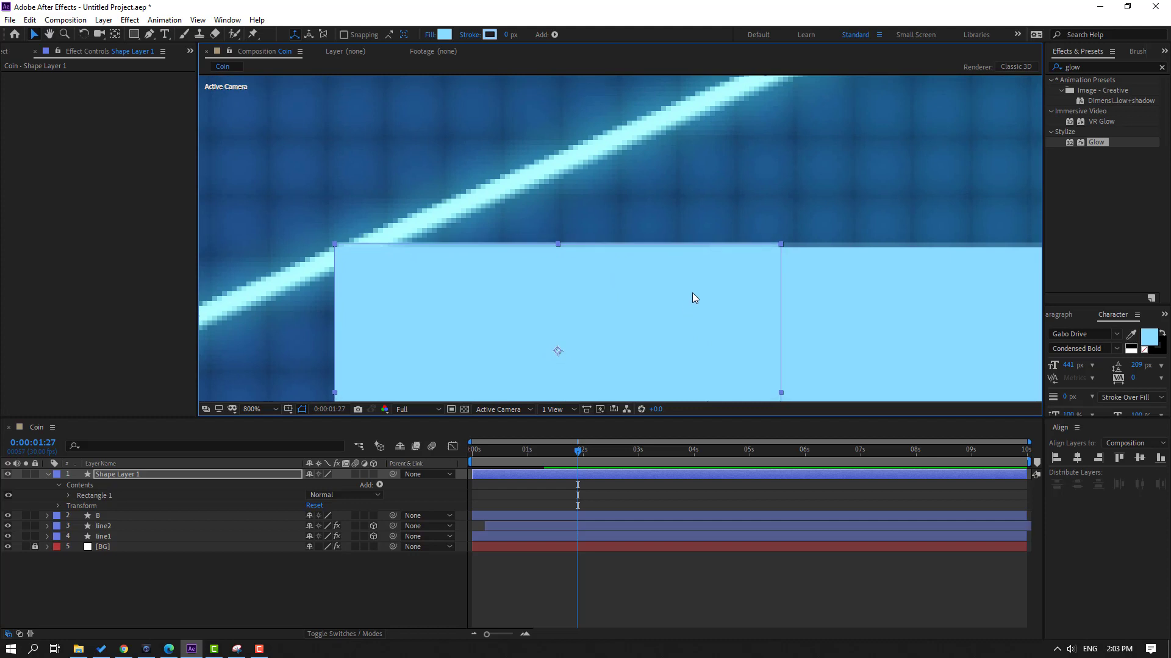
pyautogui.click(693, 581)
pyautogui.scroll(-3, 583, 285)
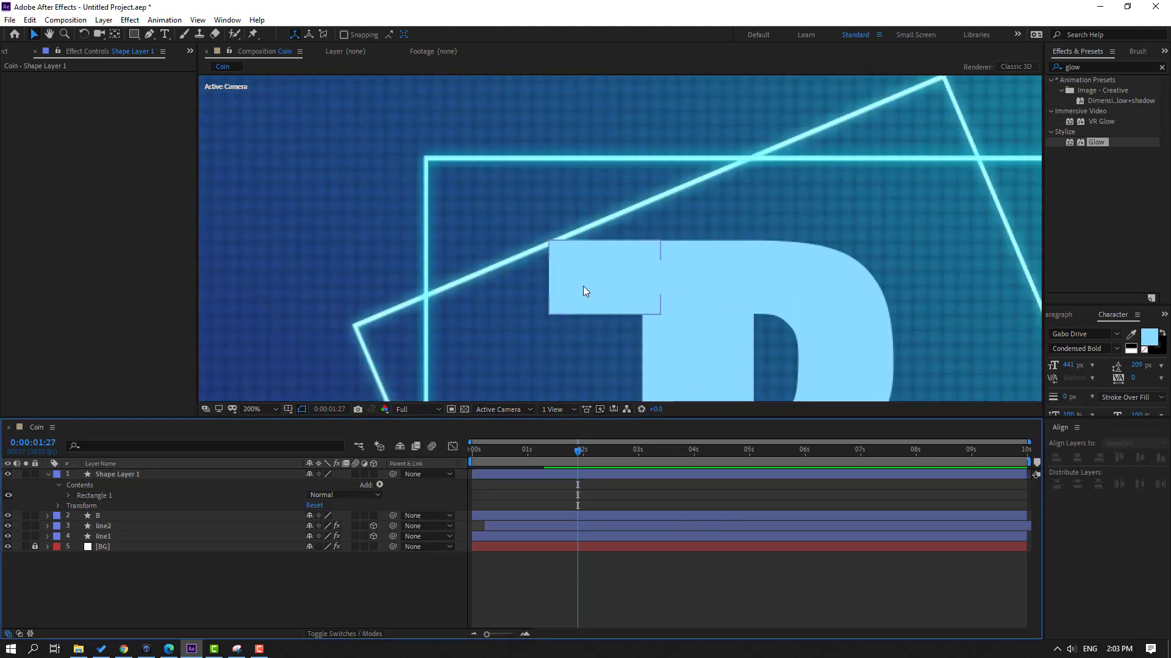
# Shift the small rectangle further into the B so that only a short serif sticks out from the stem.
pyautogui.moveTo(533, 357); pyautogui.dragTo(480, 231)
pyautogui.scroll(-1, 483, 265)
pyautogui.scroll(1, 572, 166)
pyautogui.click(567, 137)
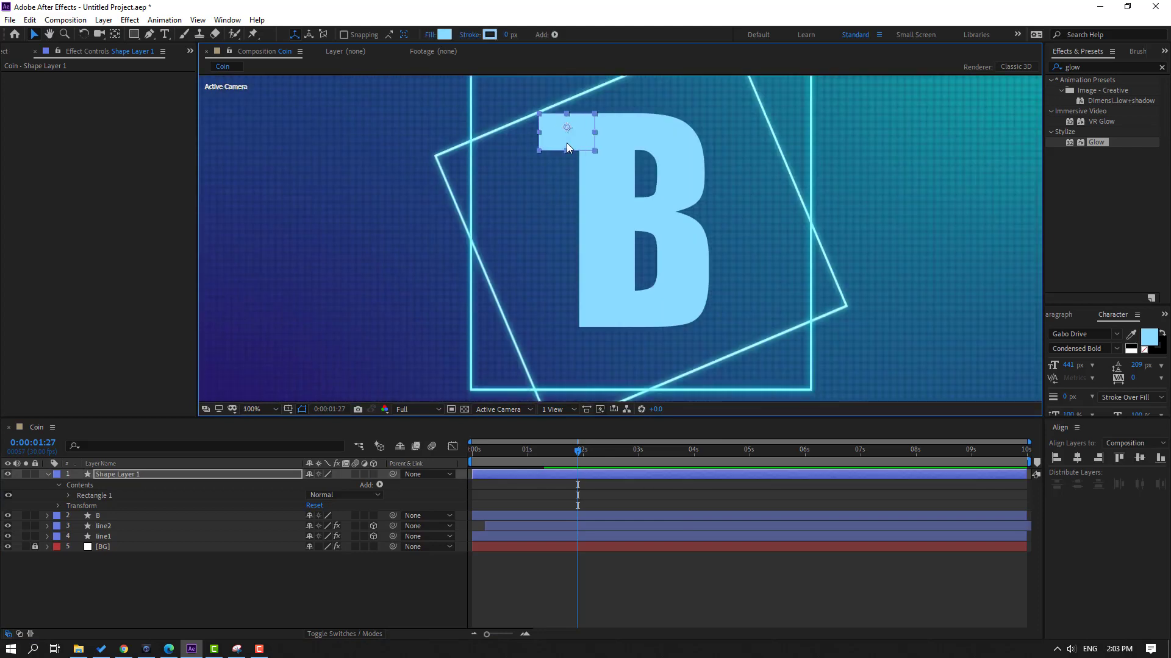
pyautogui.hotkey('shift', 'Right')
pyautogui.hotkey('shift', 'Right')
pyautogui.hotkey('shift', 'Right')
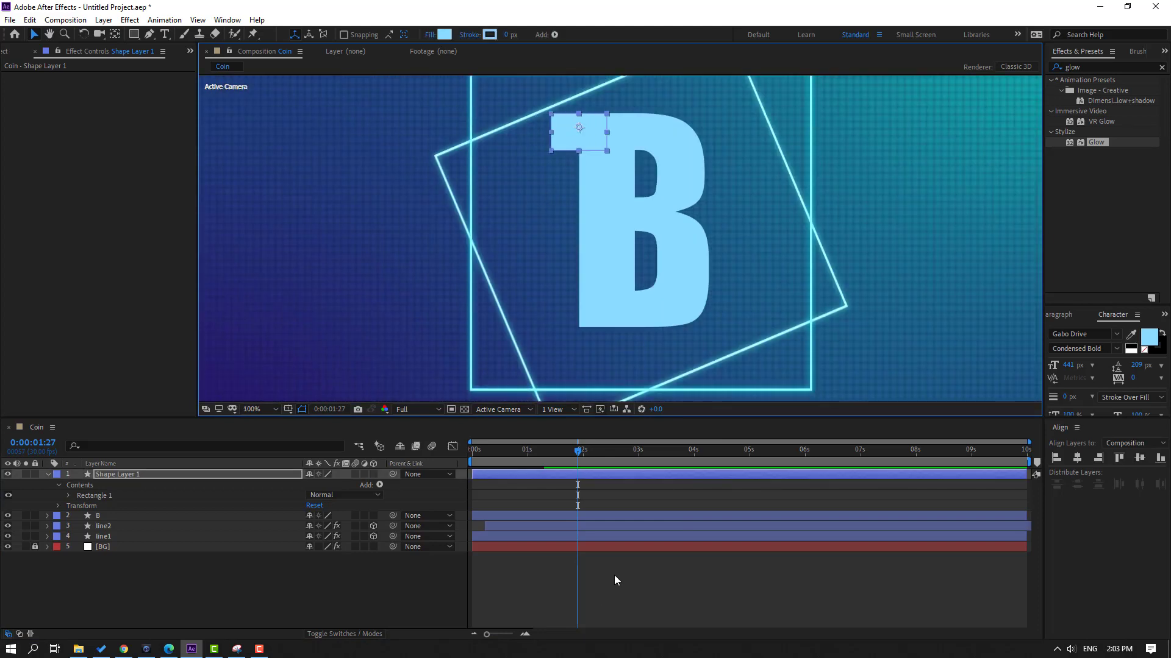
pyautogui.click(656, 601)
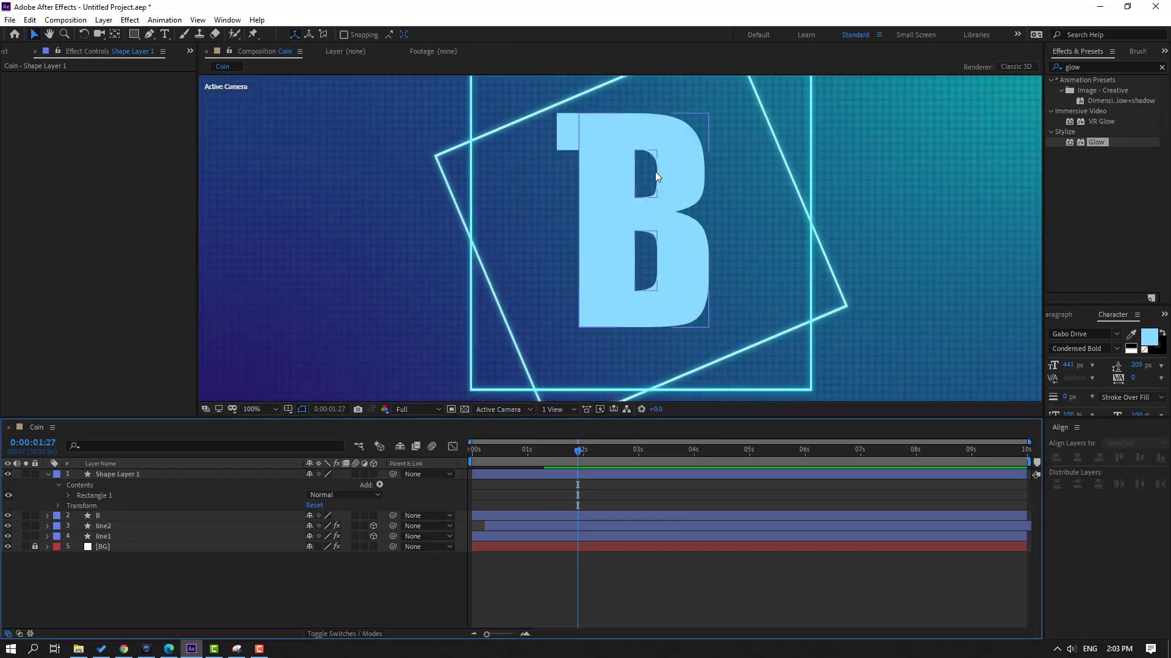
# Duplicate the serif rectangle and move the copy straight down to the B's lower-left corner, flush with its lower edge.
pyautogui.click(568, 143)
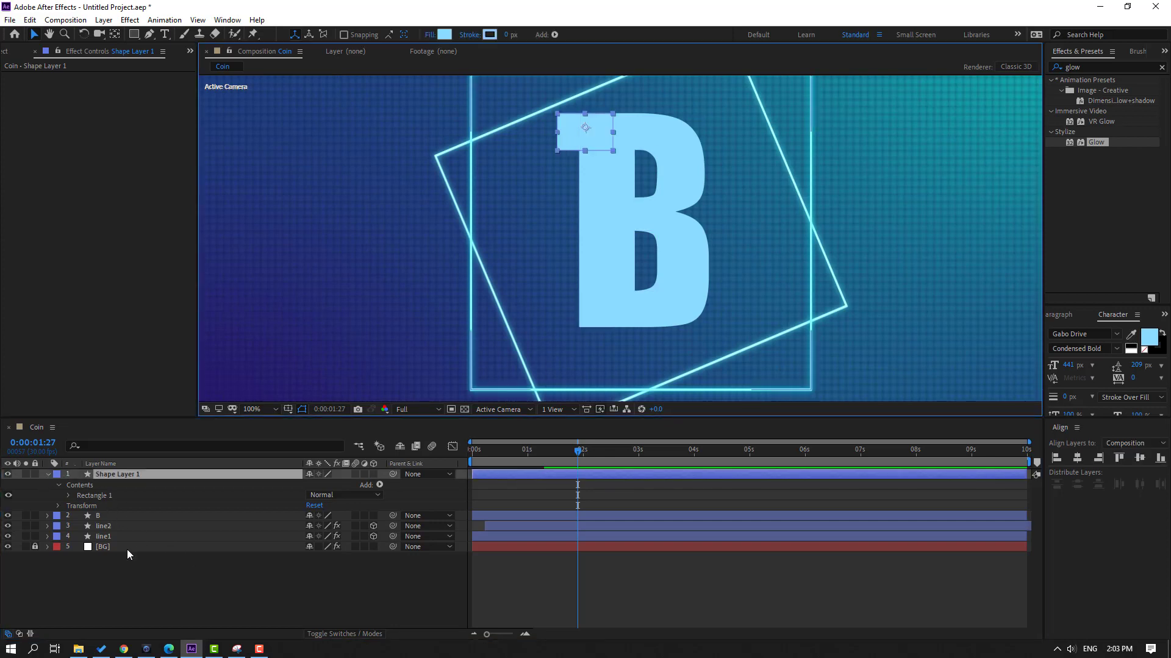
pyautogui.hotkey('ctrl', 'd')
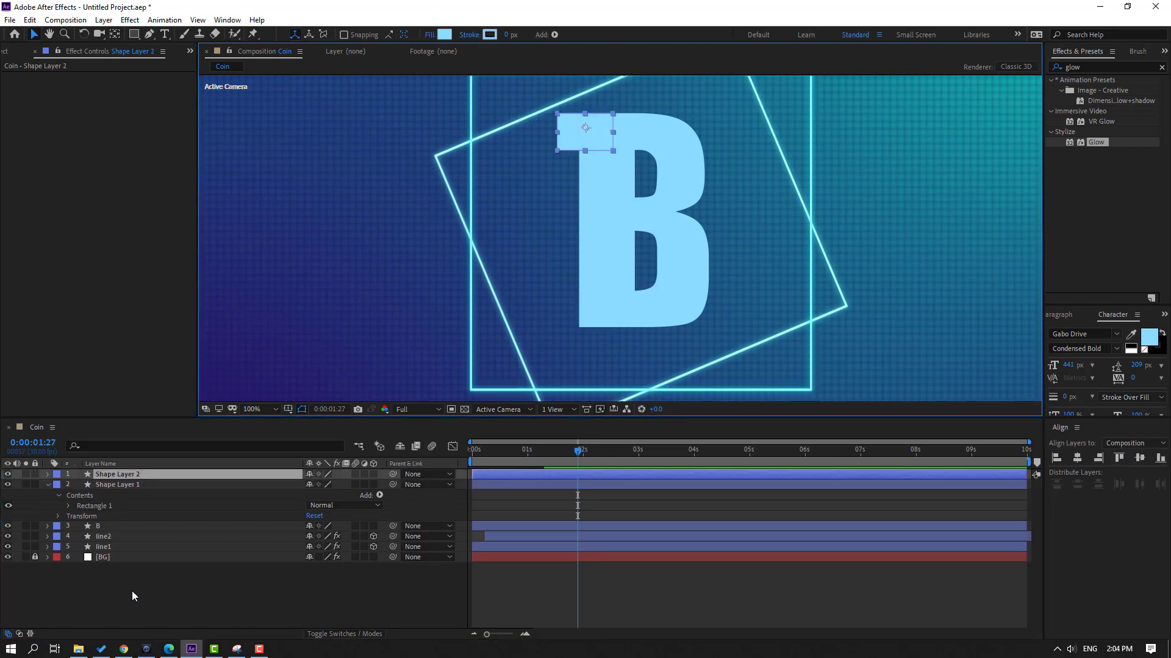
pyautogui.hotkey('shift', 'Down')
pyautogui.hotkey('shift', 'Down')
pyautogui.hotkey('shift', 'Down')
pyautogui.hotkey('shift', 'Down')
pyautogui.hotkey('shift', 'Down')
pyautogui.hotkey('shift', 'Down')
pyautogui.hotkey('shift', 'Down')
pyautogui.hotkey('shift', 'Down')
pyautogui.hotkey('shift', 'Down')
pyautogui.hotkey('shift', 'Down')
pyautogui.hotkey('shift', 'Down')
pyautogui.hotkey('shift', 'Down')
pyautogui.hotkey('shift', 'Down')
pyautogui.hotkey('shift', 'Down')
pyautogui.hotkey('shift', 'Down')
pyautogui.hotkey('shift', 'Down')
pyautogui.hotkey('shift', 'Down')
pyautogui.hotkey('shift', 'Down')
pyautogui.hotkey('shift', 'Down')
pyautogui.hotkey('shift', 'Down')
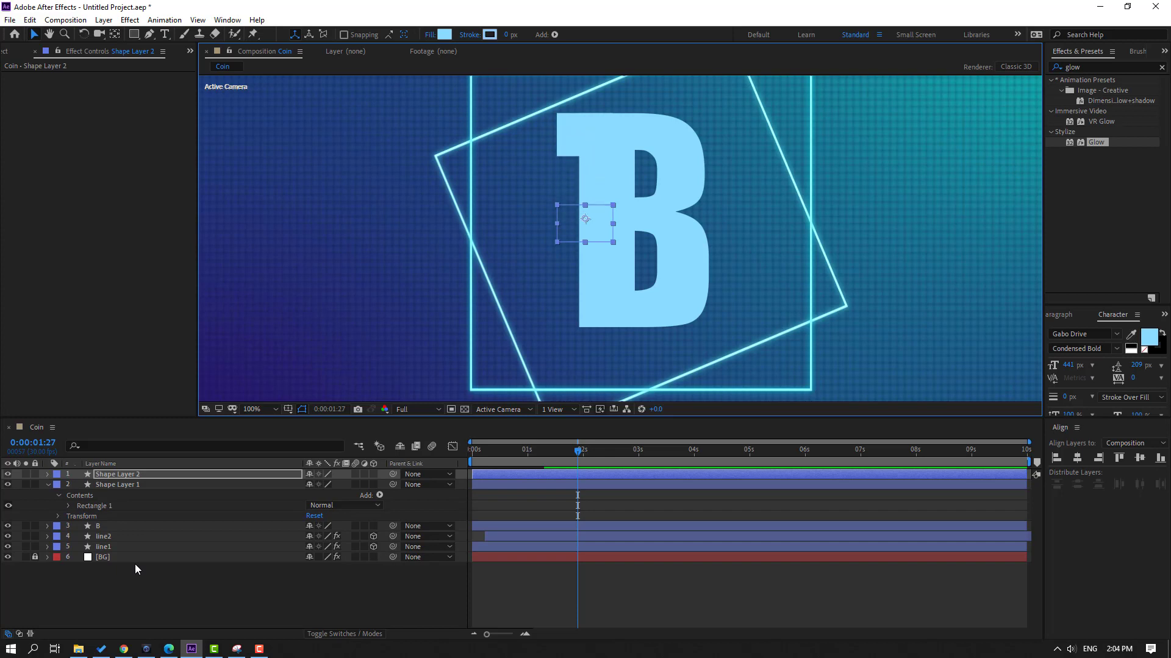
pyautogui.hotkey('shift', 'Down')
pyautogui.hotkey('shift', 'Down')
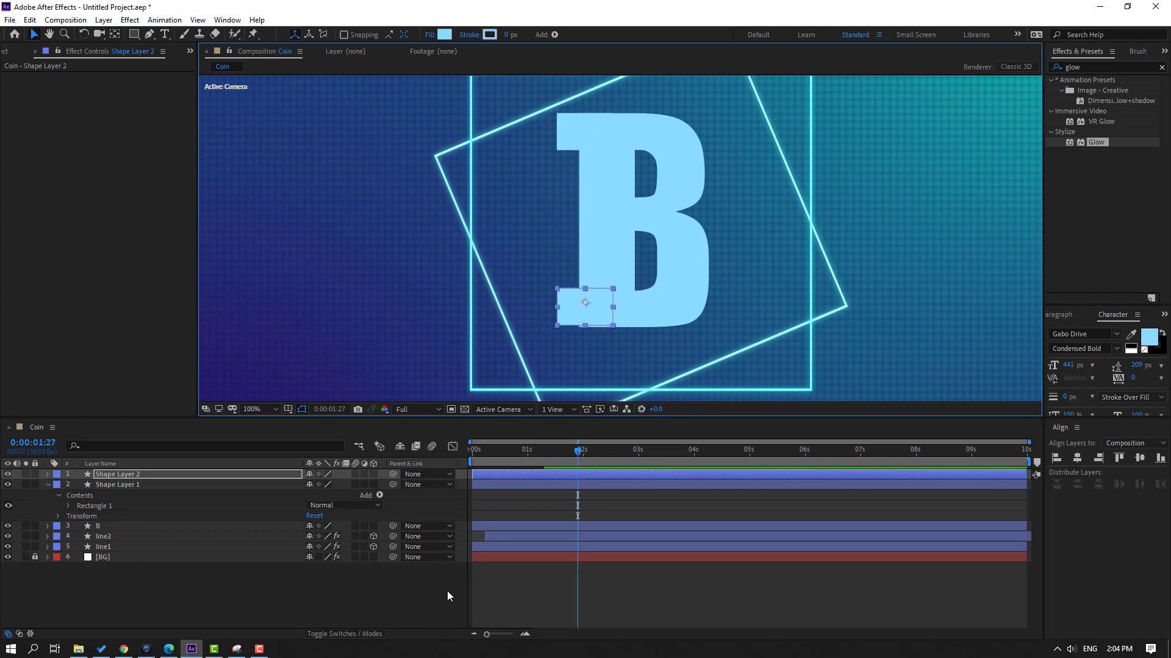
pyautogui.click(535, 594)
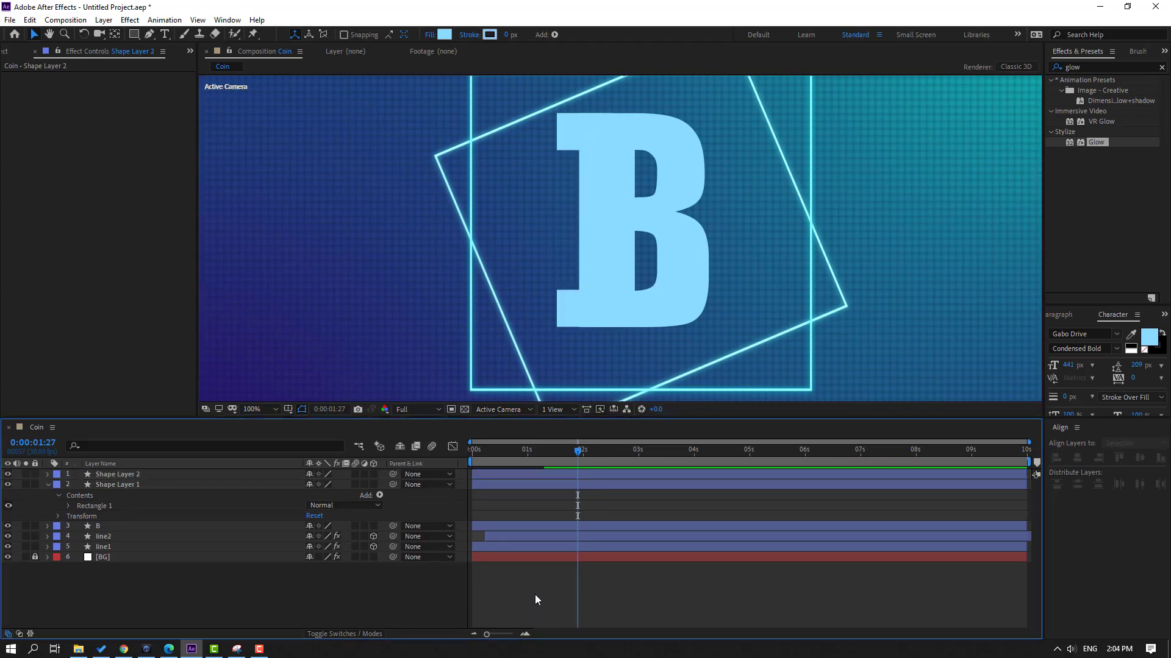
pyautogui.click(569, 305)
pyautogui.click(542, 589)
pyautogui.scroll(-1, 529, 329)
pyautogui.press('.')
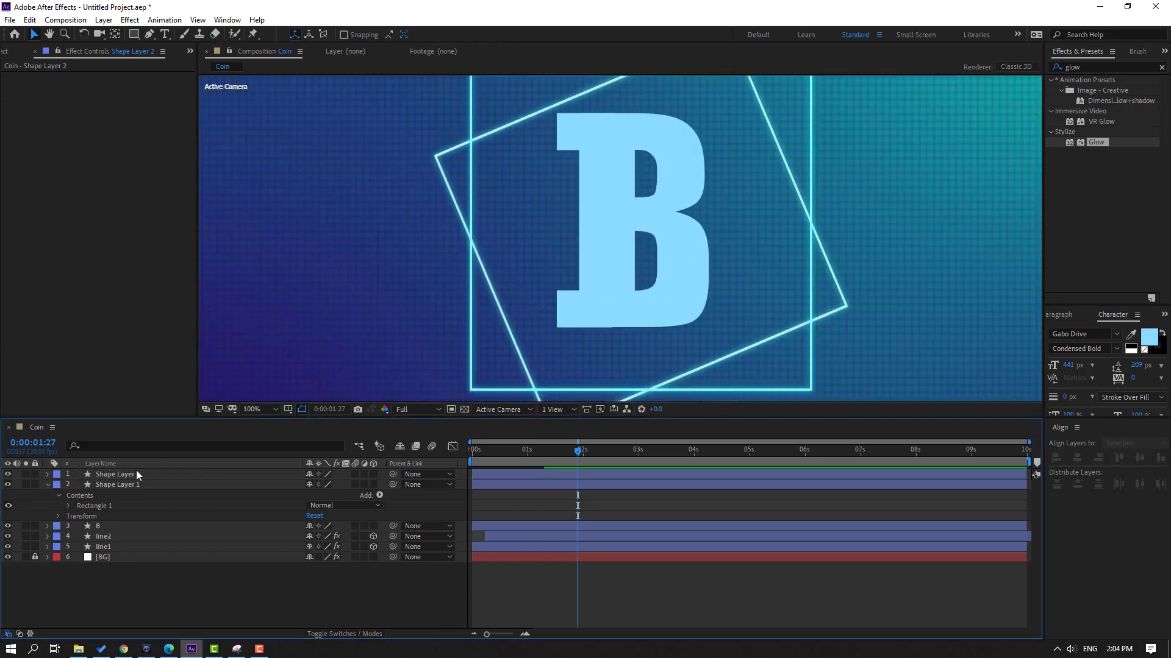
# Duplicate the lower serif rectangle and set the copy's rotation to 90°.
pyautogui.click(48, 485)
pyautogui.click(125, 475)
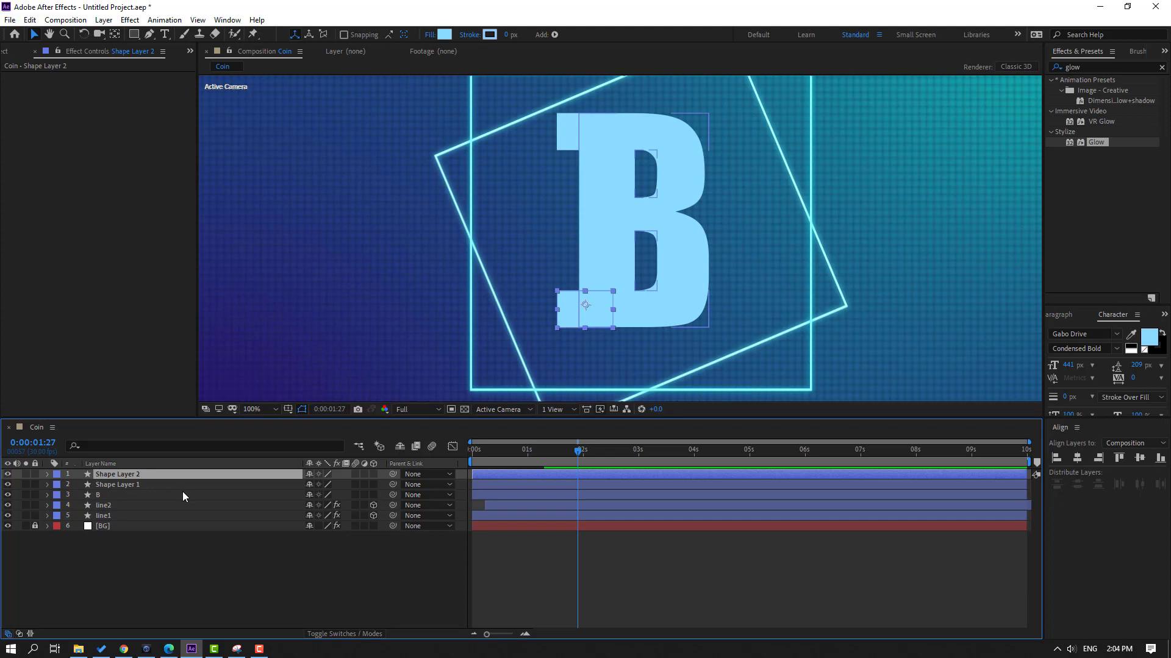
pyautogui.hotkey('ctrl', 'd')
pyautogui.press('r')
pyautogui.click(324, 485)
pyautogui.write('90')
pyautogui.press('Return')
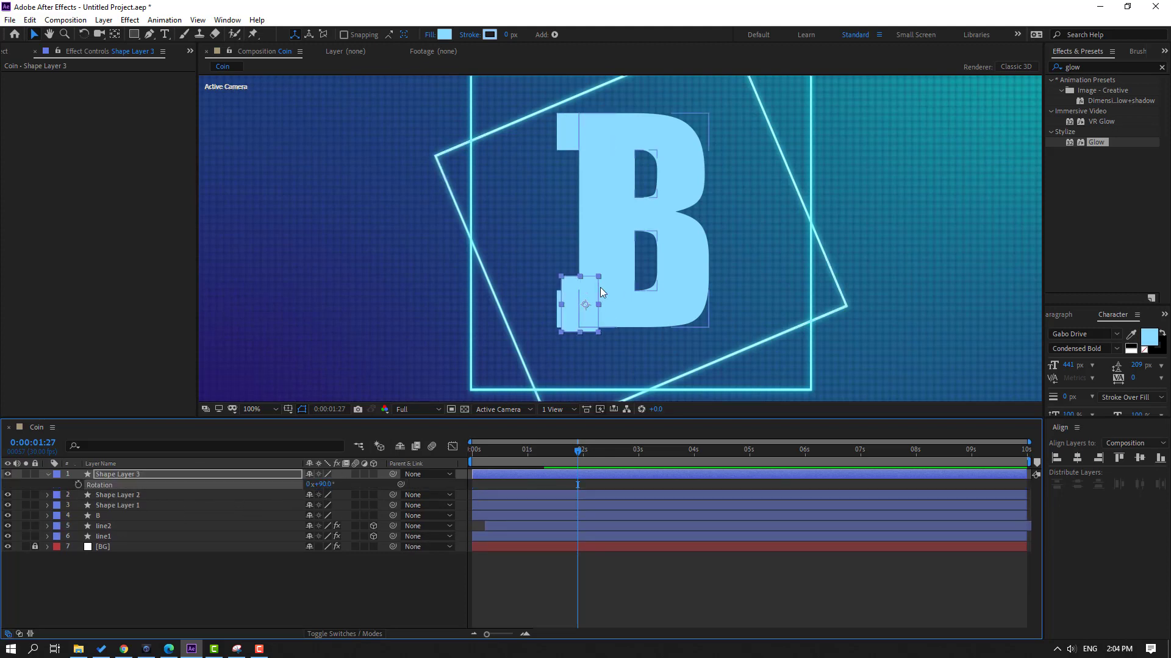
# Move the rotated rectangle up to the top of the B's stem so it projects slightly above the letter as a tab.
pyautogui.moveTo(576, 316); pyautogui.dragTo(579, 188)
pyautogui.scroll(5, 613, 124)
pyautogui.hotkey('shift', 'Up')
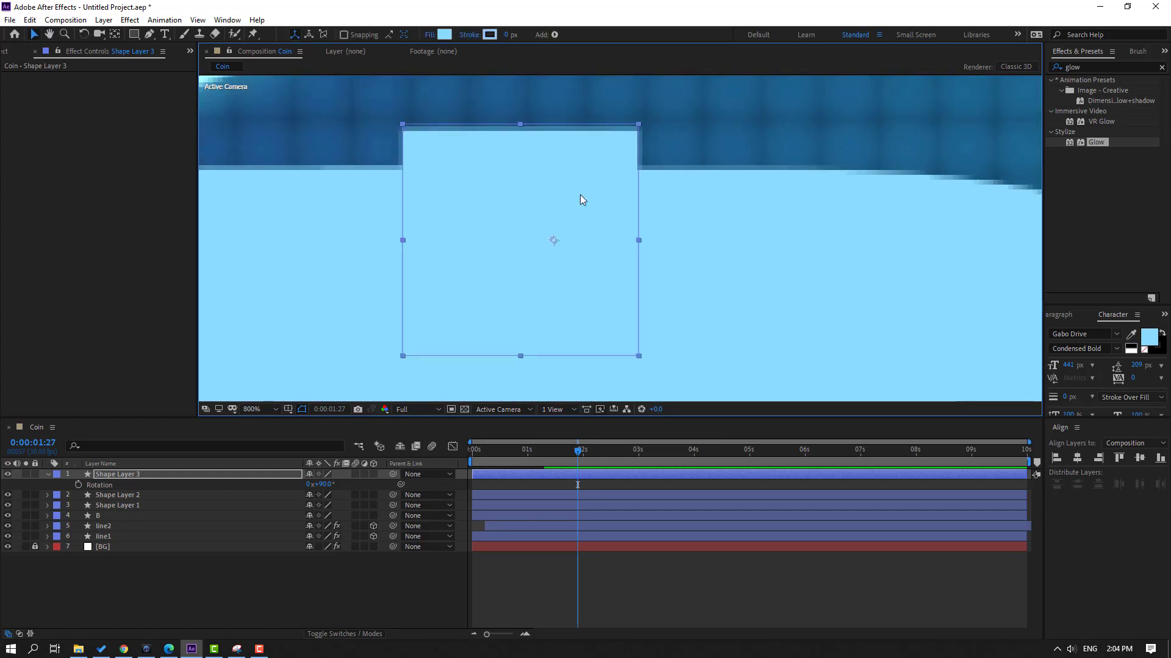
pyautogui.hotkey('shift', 'Left')
pyautogui.scroll(-2, 574, 234)
pyautogui.click(635, 579)
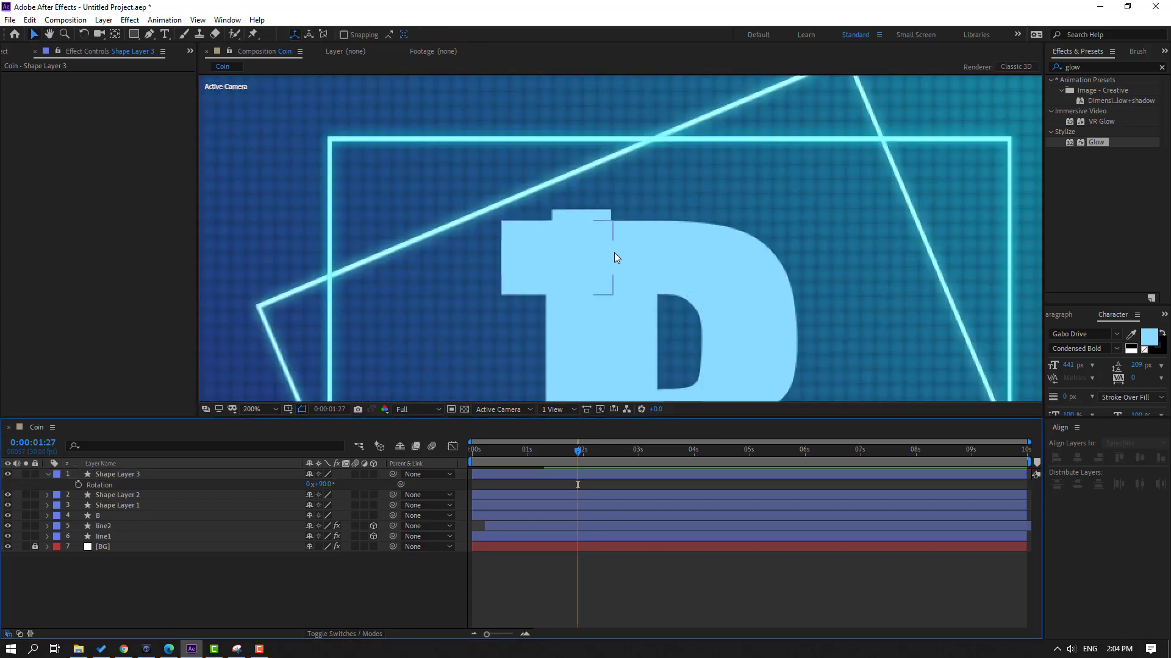
pyautogui.scroll(-1, 614, 252)
pyautogui.moveTo(500, 296); pyautogui.dragTo(450, 266)
pyautogui.scroll(1, 488, 244)
pyautogui.click(485, 173)
pyautogui.moveTo(486, 175); pyautogui.dragTo(500, 176)
# Duplicate the top tab and offset the copy to the right, leaving a small gap between the two tabs.
pyautogui.hotkey('ctrl', 'd')
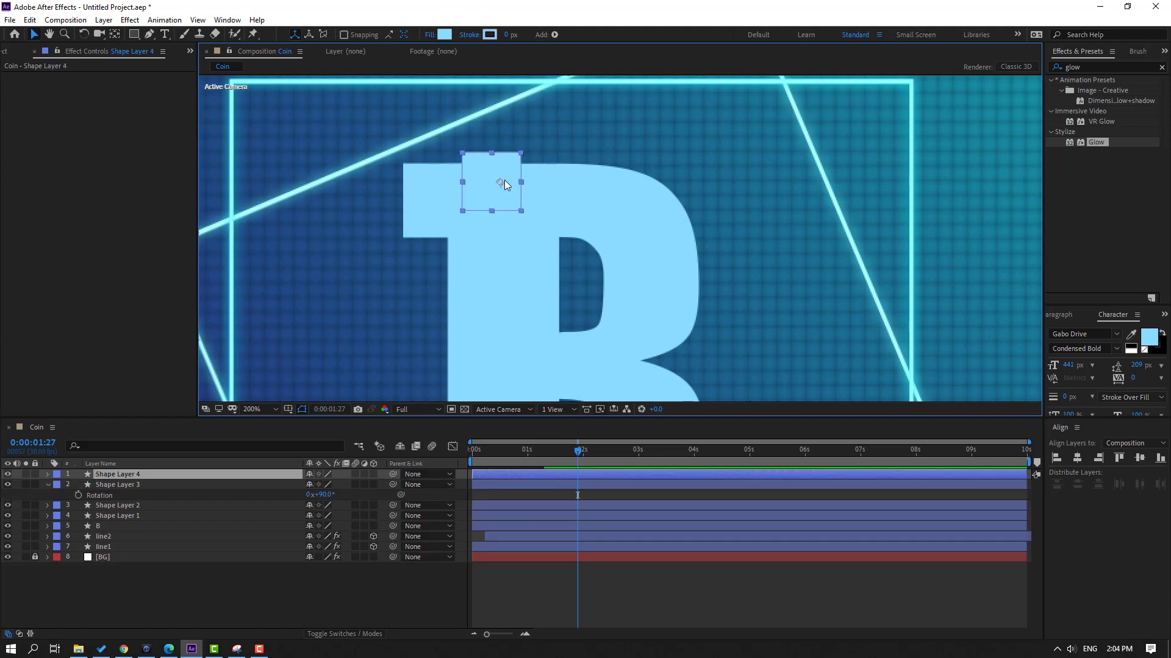
pyautogui.hotkey('shift', 'Right')
pyautogui.hotkey('shift', 'Right')
pyautogui.hotkey('shift', 'Right')
pyautogui.hotkey('shift', 'Right')
pyautogui.hotkey('shift', 'Right')
pyautogui.hotkey('shift', 'Right')
pyautogui.hotkey('shift', 'Right')
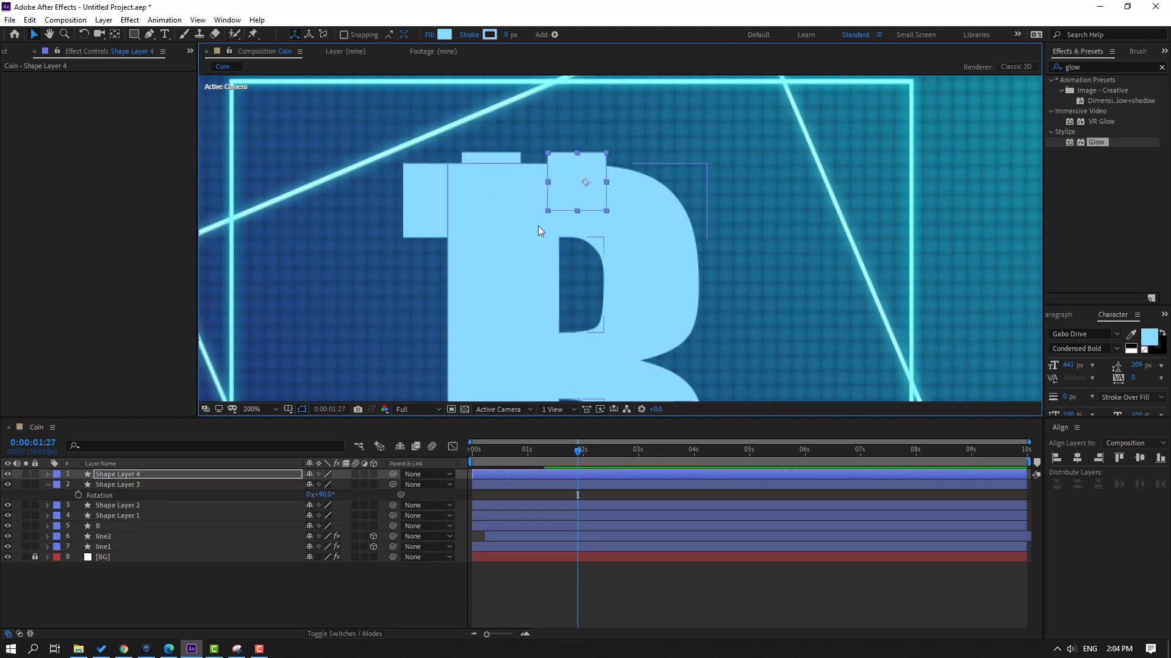
pyautogui.click(664, 627)
pyautogui.scroll(-3, 493, 283)
pyautogui.scroll(4, 512, 228)
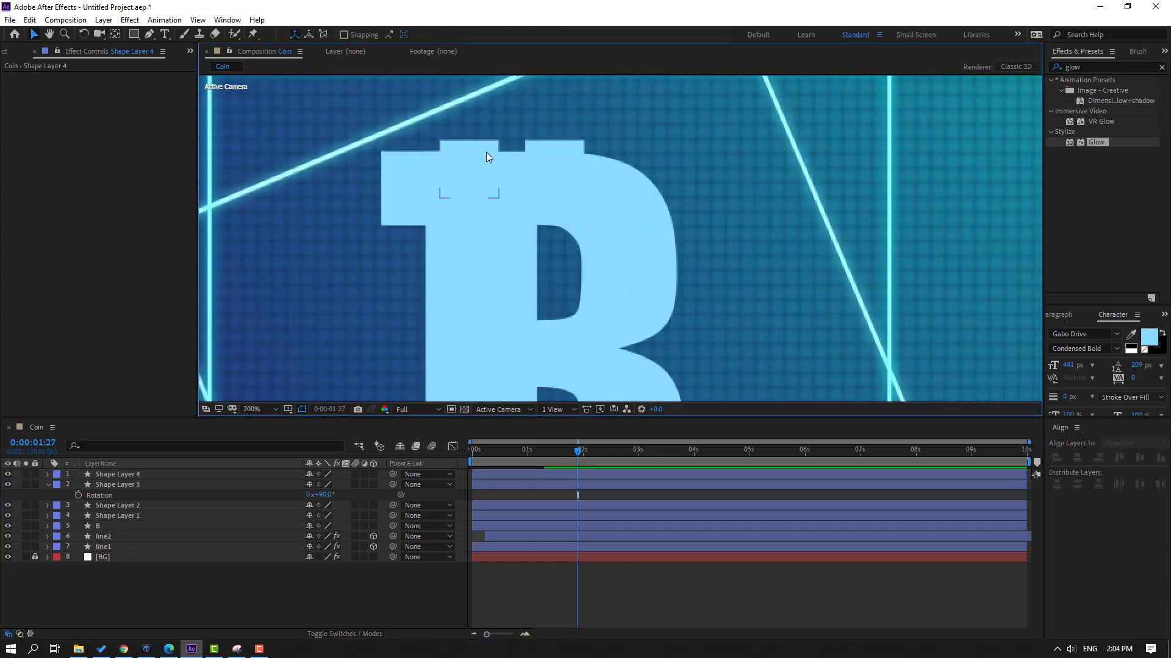
# Duplicate both top tabs and move the copies straight down until they project slightly below the B's lower edge.
pyautogui.click(489, 155)
pyautogui.keyDown('shift'); pyautogui.click(548, 152); pyautogui.keyUp('shift')
pyautogui.scroll(-2, 688, 262)
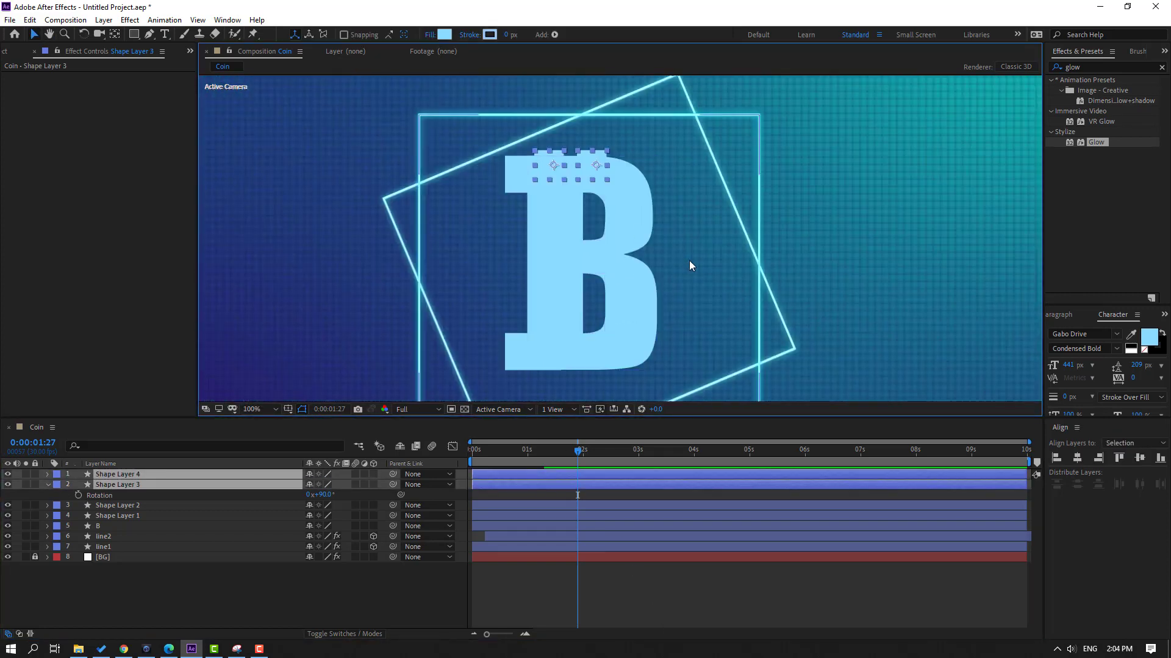
pyautogui.hotkey('ctrl', 'd')
pyautogui.hotkey('shift', 'Down')
pyautogui.hotkey('shift', 'Down')
pyautogui.hotkey('shift', 'Down')
pyautogui.hotkey('shift', 'Down')
pyautogui.hotkey('shift', 'Down')
pyautogui.hotkey('shift', 'Down')
pyautogui.hotkey('shift', 'Down')
pyautogui.hotkey('shift', 'Down')
pyautogui.hotkey('shift', 'Down')
pyautogui.hotkey('shift', 'Down')
pyautogui.hotkey('shift', 'Down')
pyautogui.hotkey('shift', 'Down')
pyautogui.hotkey('shift', 'Down')
pyautogui.hotkey('shift', 'Down')
pyautogui.hotkey('shift', 'Down')
pyautogui.hotkey('shift', 'Down')
pyautogui.hotkey('shift', 'Down')
pyautogui.hotkey('shift', 'Down')
pyautogui.hotkey('shift', 'Down')
pyautogui.hotkey('shift', 'Down')
pyautogui.hotkey('shift', 'Down')
pyautogui.hotkey('shift', 'Down')
pyautogui.hotkey('shift', 'Down')
pyautogui.hotkey('shift', 'Down')
pyautogui.hotkey('shift', 'Down')
pyautogui.hotkey('shift', 'Down')
pyautogui.hotkey('shift', 'Down')
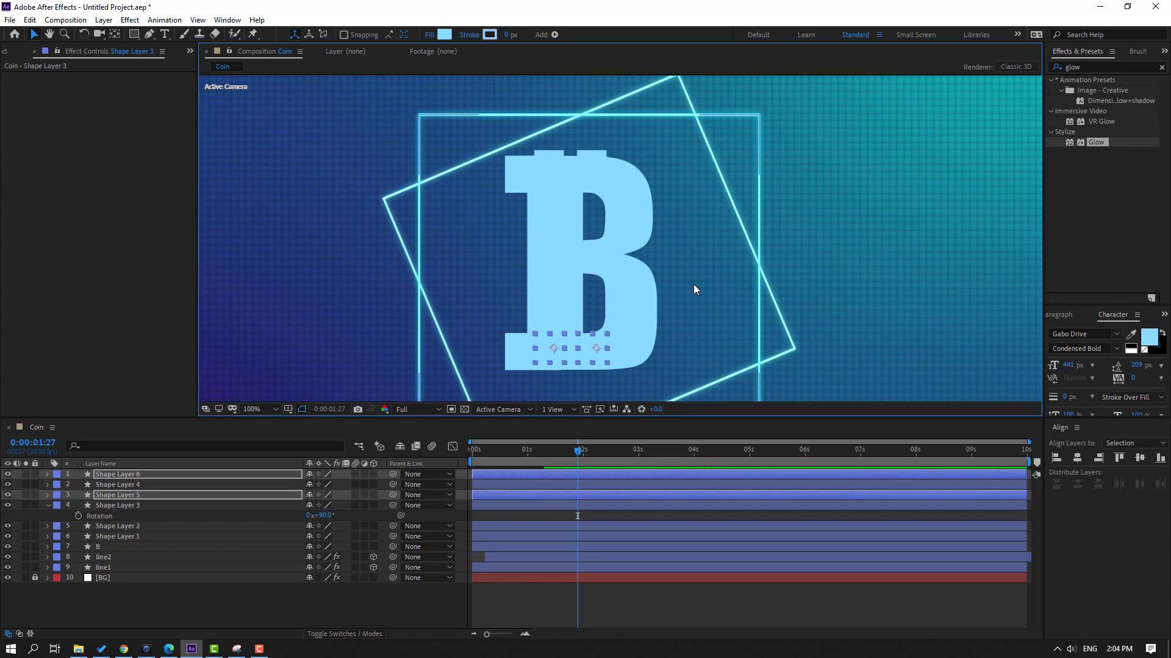
pyautogui.hotkey('shift', 'Down')
pyautogui.hotkey('shift', 'Up')
pyautogui.press('Down')
pyautogui.press('Down')
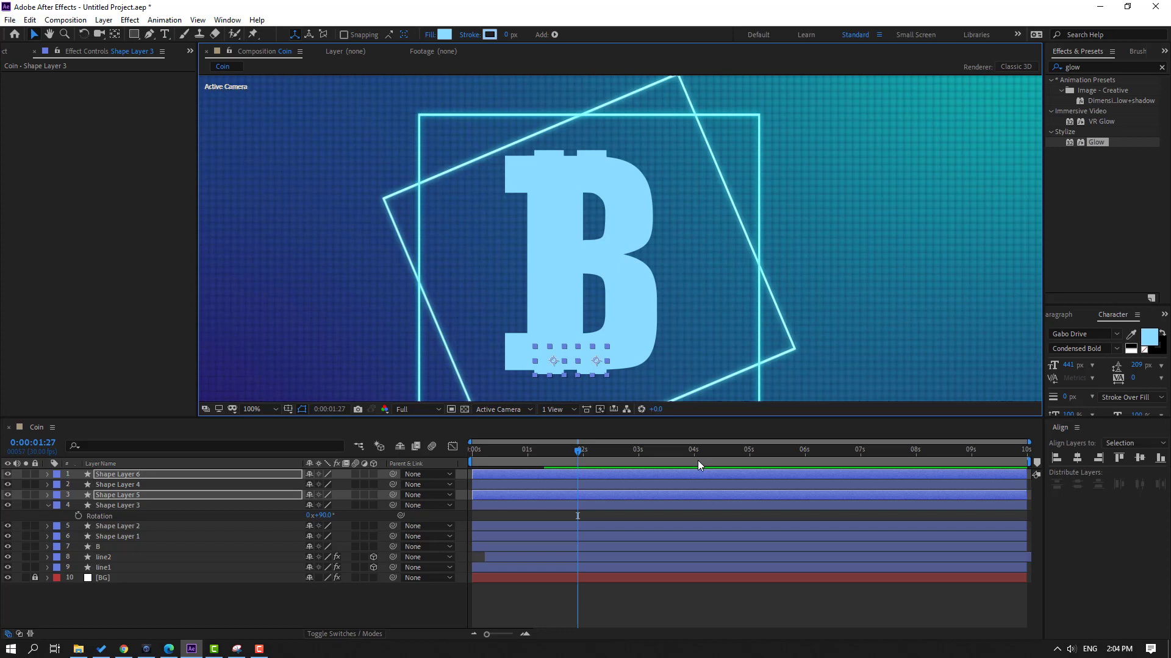
pyautogui.click(615, 587)
# Pre-compose the B layer and all six rectangle shape layers into a composition named B.
pyautogui.press(',')
pyautogui.press(',')
pyautogui.press(',')
pyautogui.press(',')
pyautogui.press(',')
pyautogui.press(',')
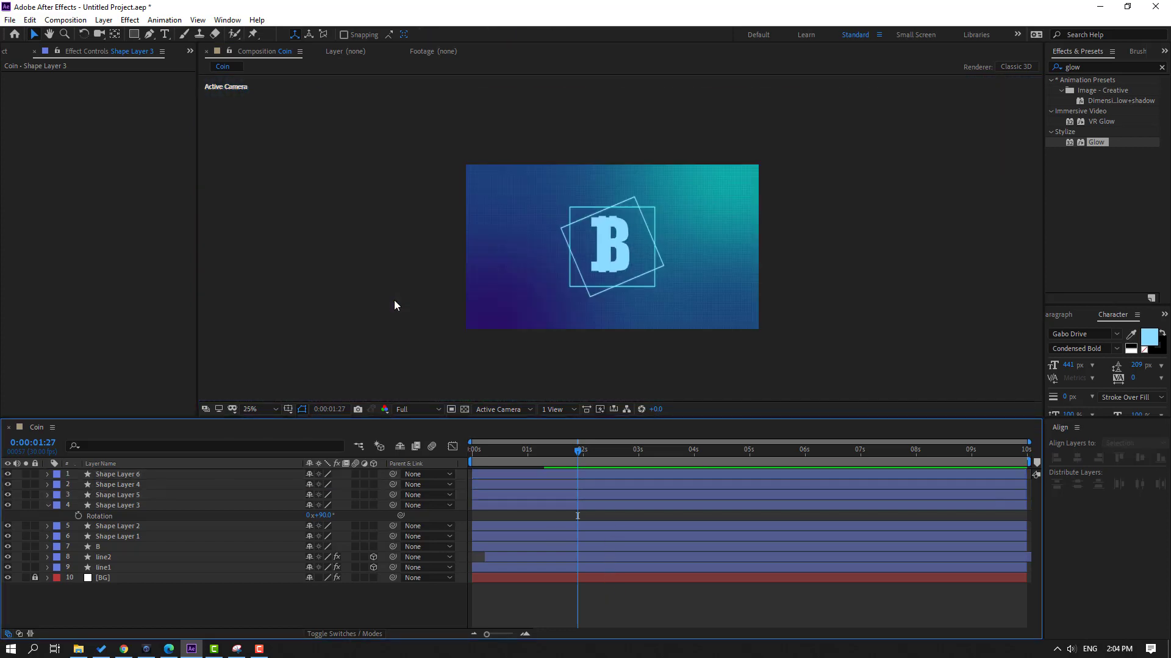
pyautogui.press('.')
pyautogui.press('.')
pyautogui.click(47, 506)
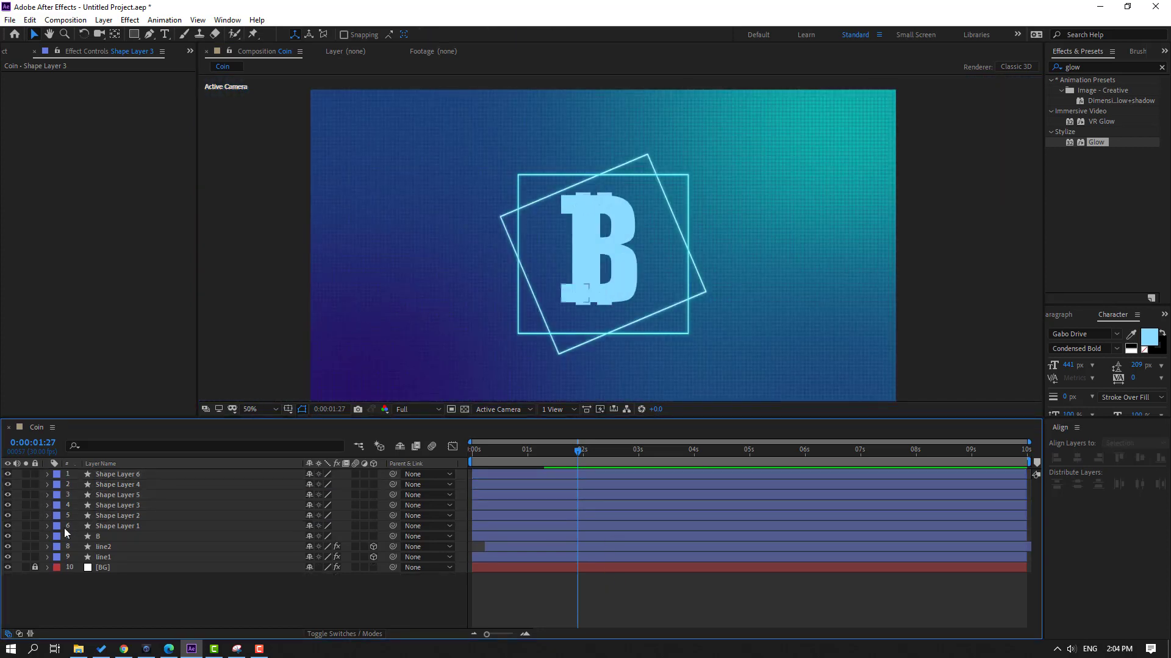
pyautogui.click(97, 537)
pyautogui.keyDown('shift'); pyautogui.click(161, 485); pyautogui.keyUp('shift')
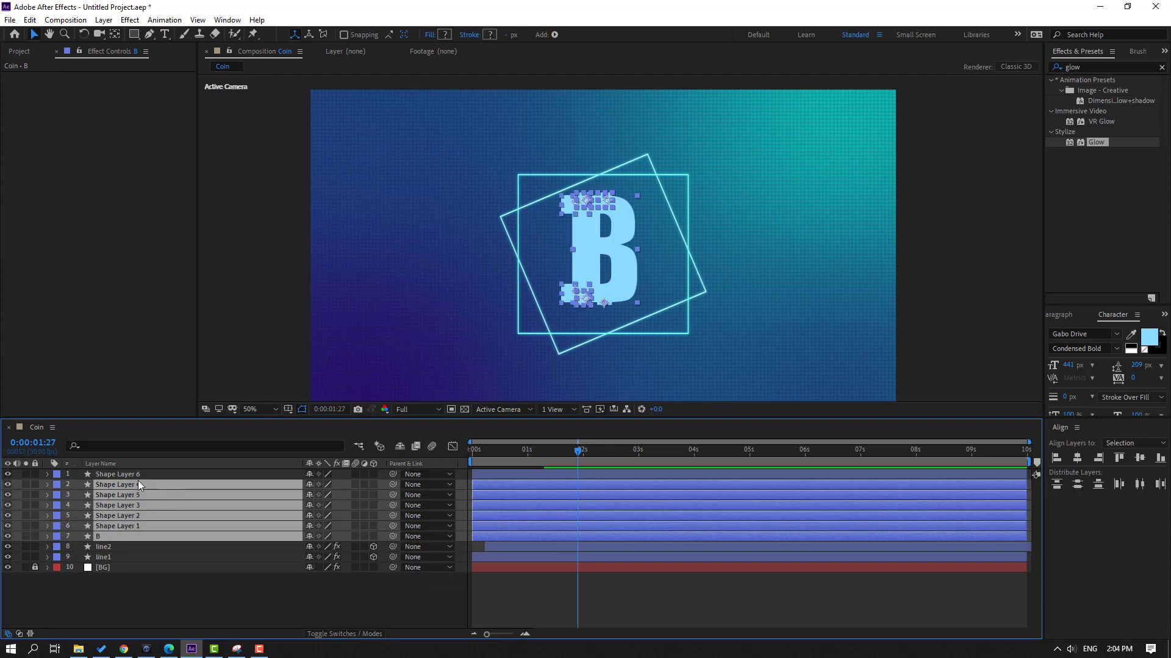
pyautogui.keyDown('shift'); pyautogui.click(147, 475); pyautogui.keyUp('shift')
pyautogui.rightClick(126, 499)
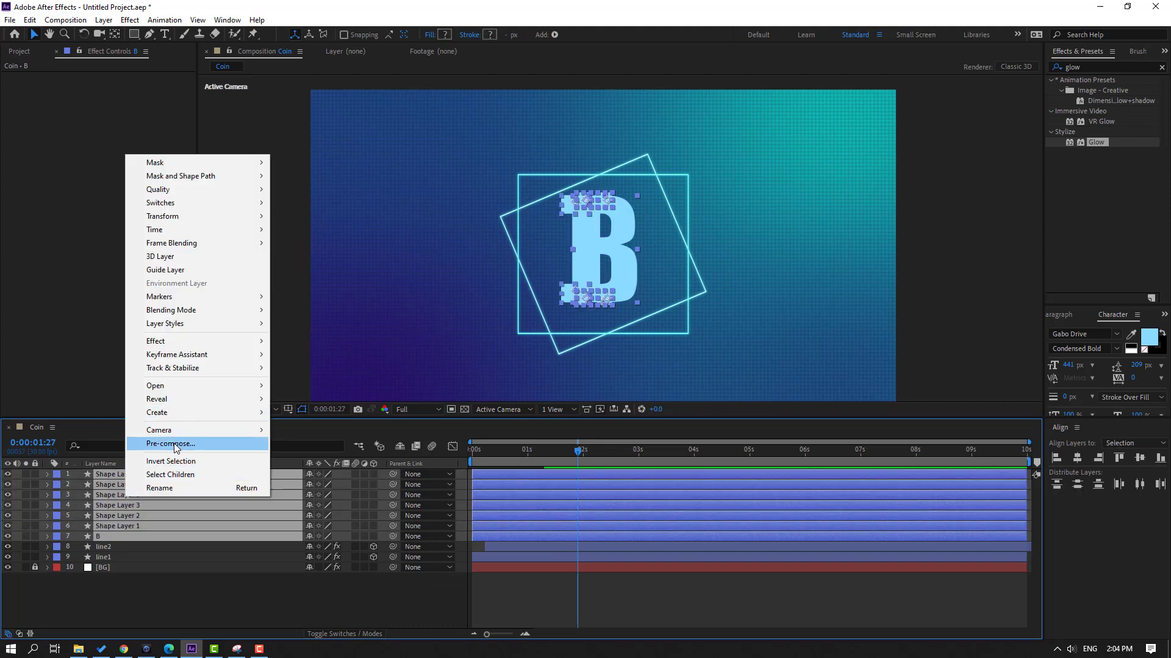
pyautogui.click(233, 445)
pyautogui.write('B')
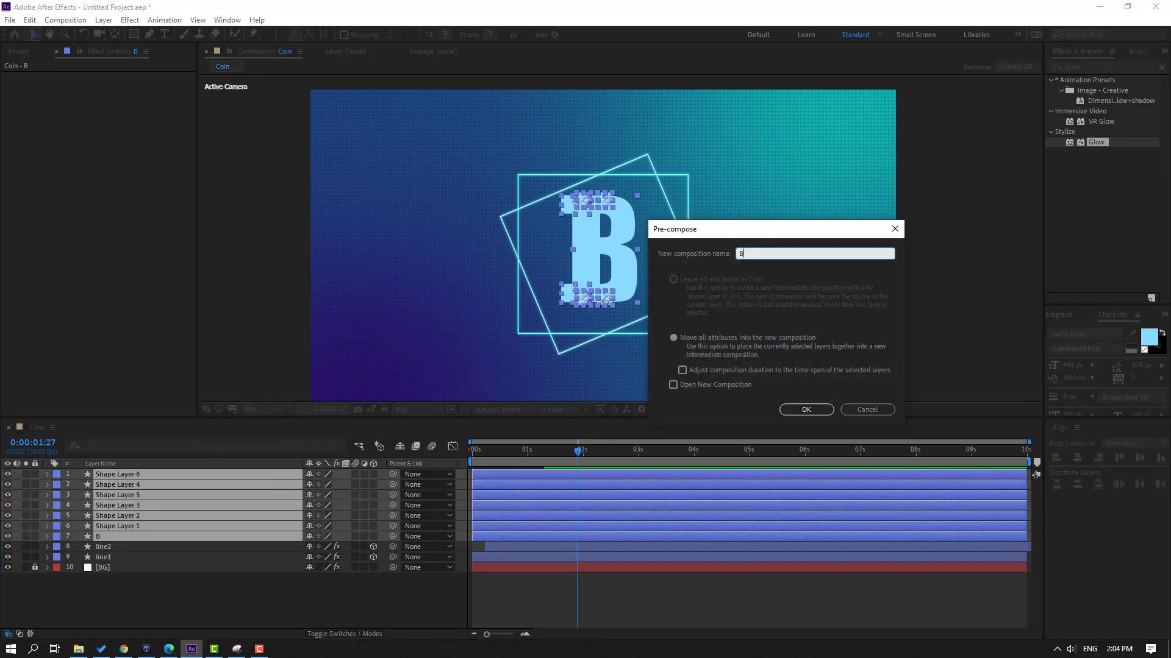
pyautogui.click(806, 410)
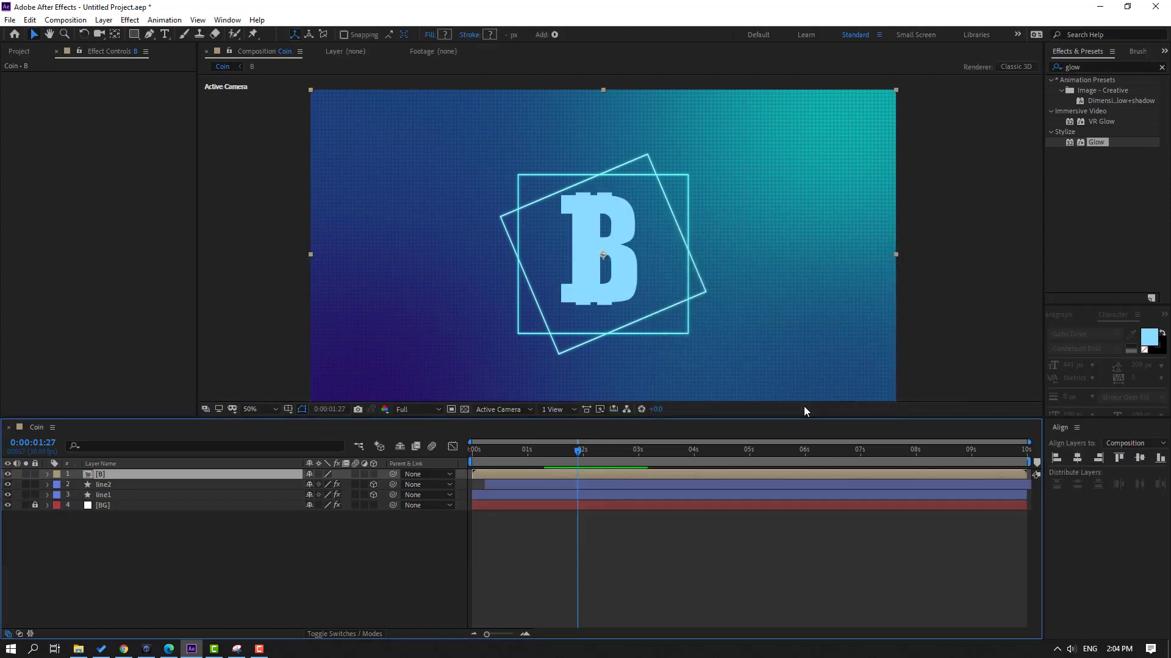
# Make the B precomp a 3D layer and apply the CC Ball Action effect to it.
pyautogui.click(374, 475)
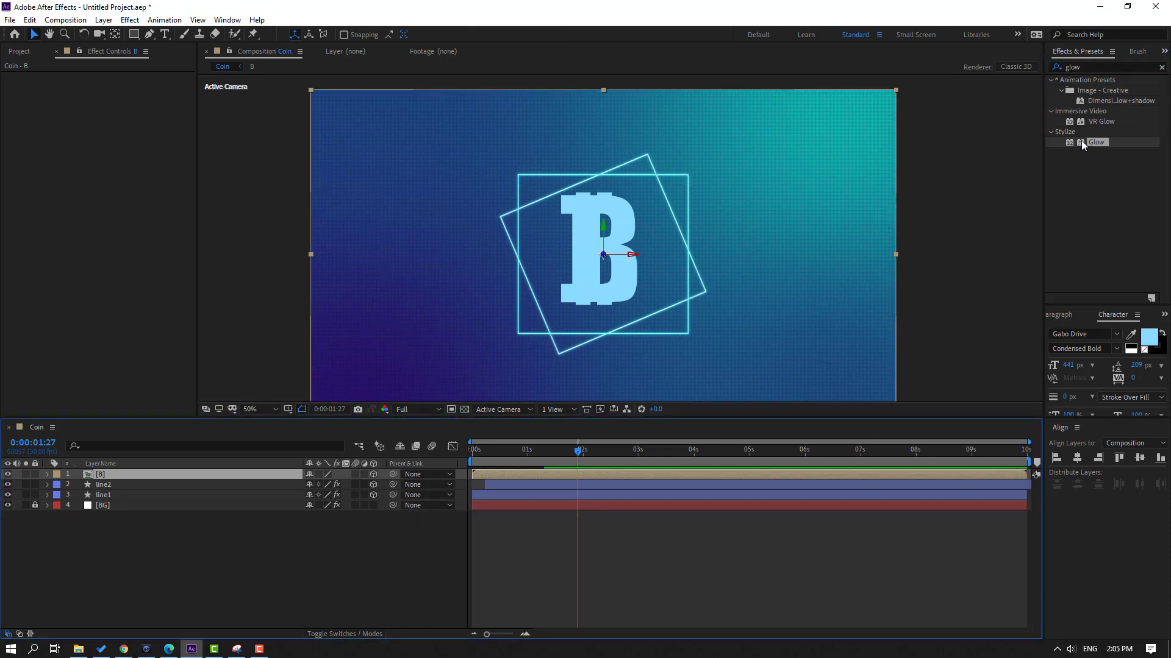
pyautogui.click(1078, 67)
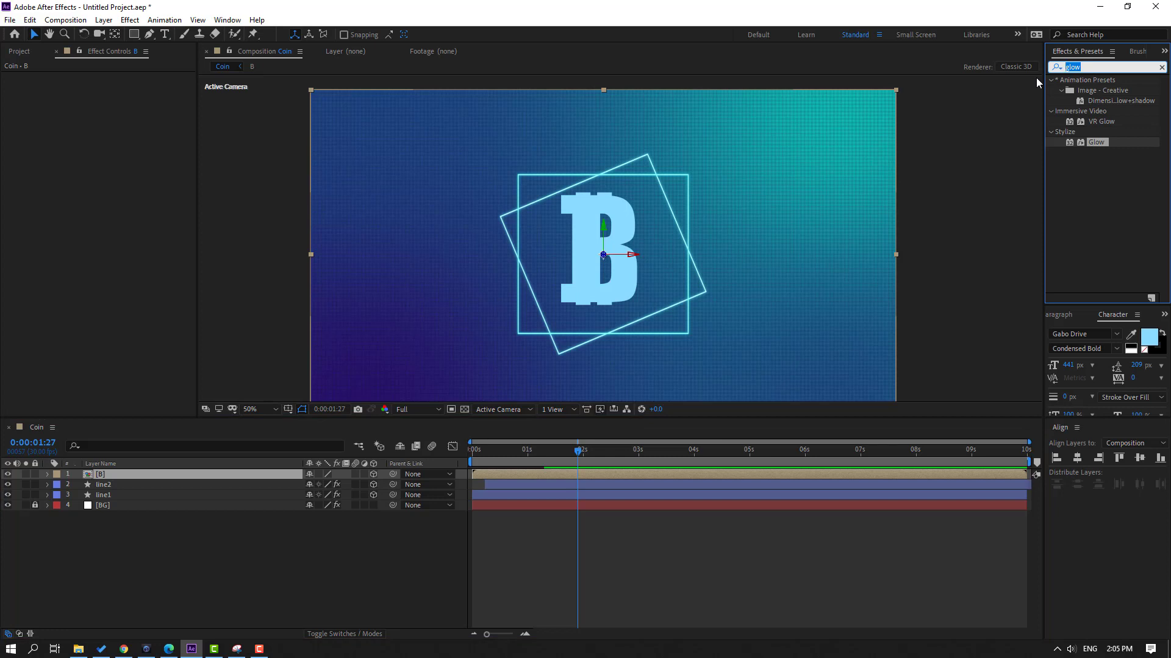
pyautogui.write('cc ball')
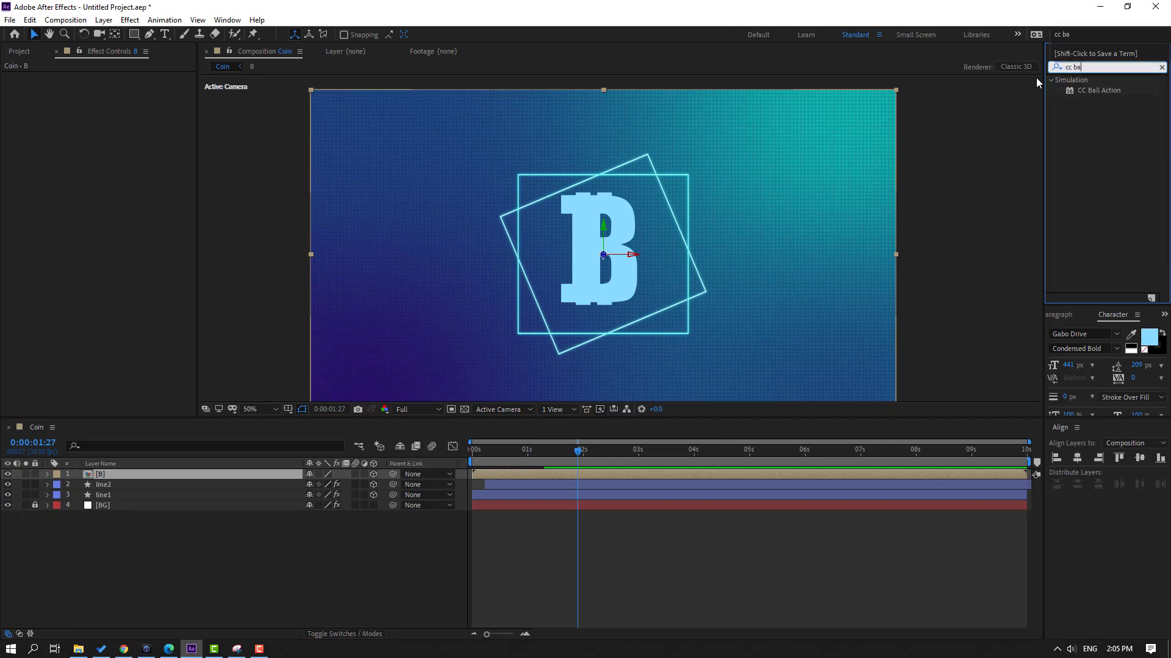
pyautogui.doubleClick(1091, 91)
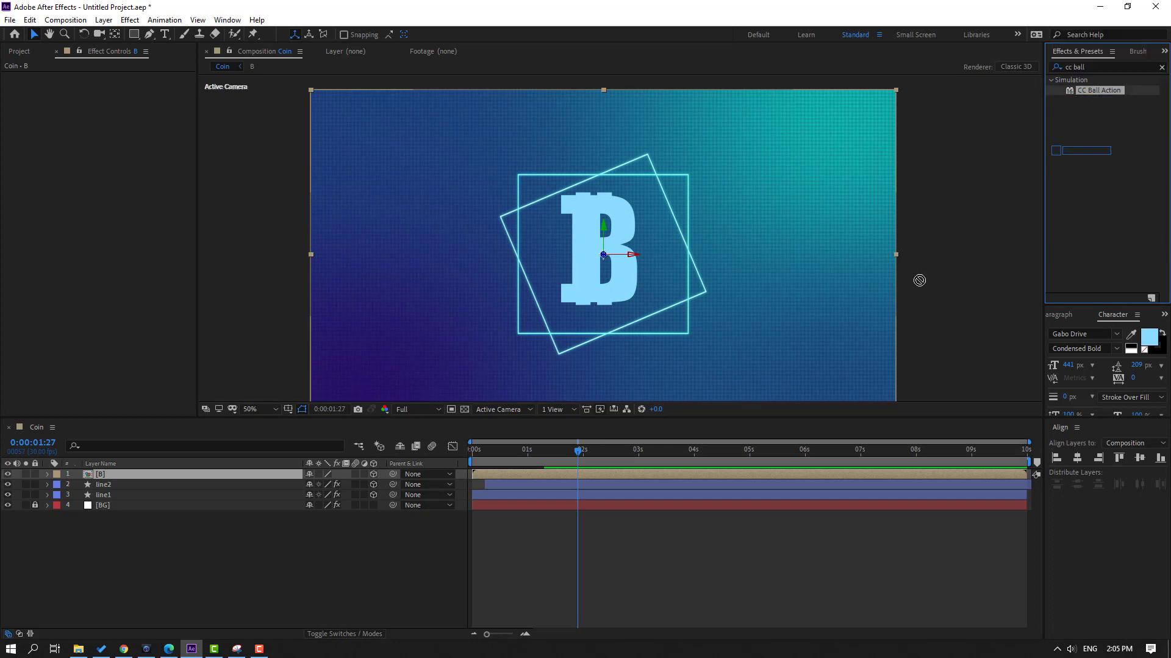
pyautogui.click(358, 286)
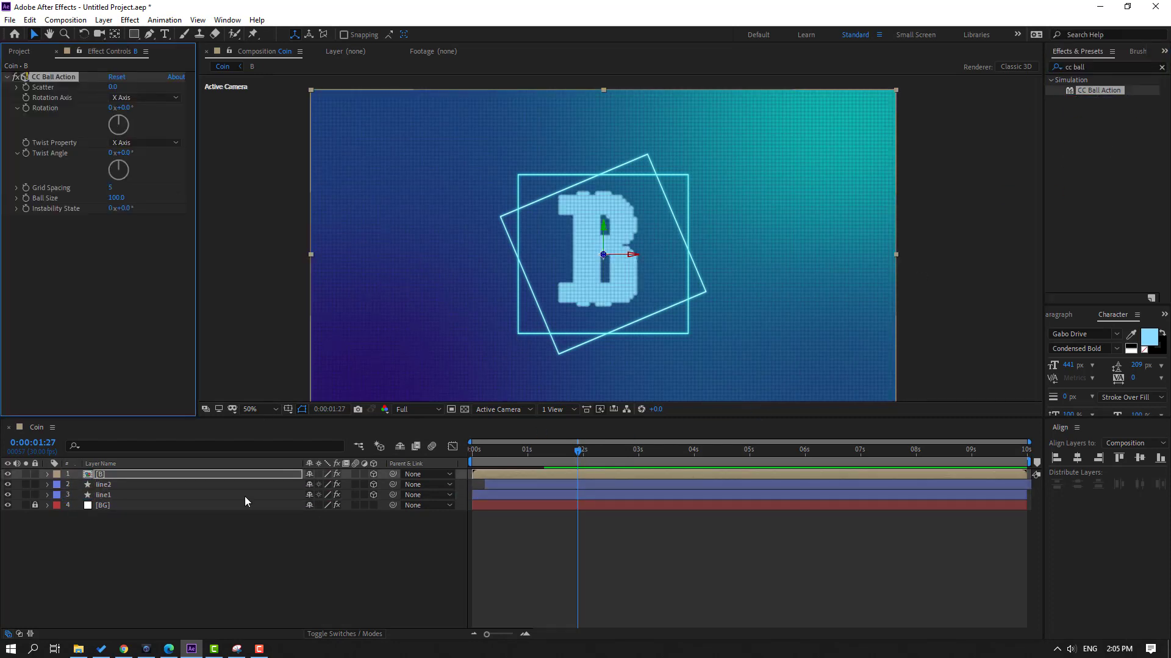
# Keyframe the B precomp's position from Z -2772 at 0:00 to its resting place about 1.2 s in, with Easy Ease.
pyautogui.press('p')
pyautogui.moveTo(347, 488); pyautogui.dragTo(214, 516)
pyautogui.moveTo(562, 460)
pyautogui.mouseDown()
pyautogui.moveTo(472, 459)
pyautogui.moveTo(538, 460)
pyautogui.mouseUp()
pyautogui.moveTo(355, 485); pyautogui.dragTo(473, 456)
pyautogui.rightClick(473, 485)
pyautogui.moveTo(523, 477)
pyautogui.click(647, 447)
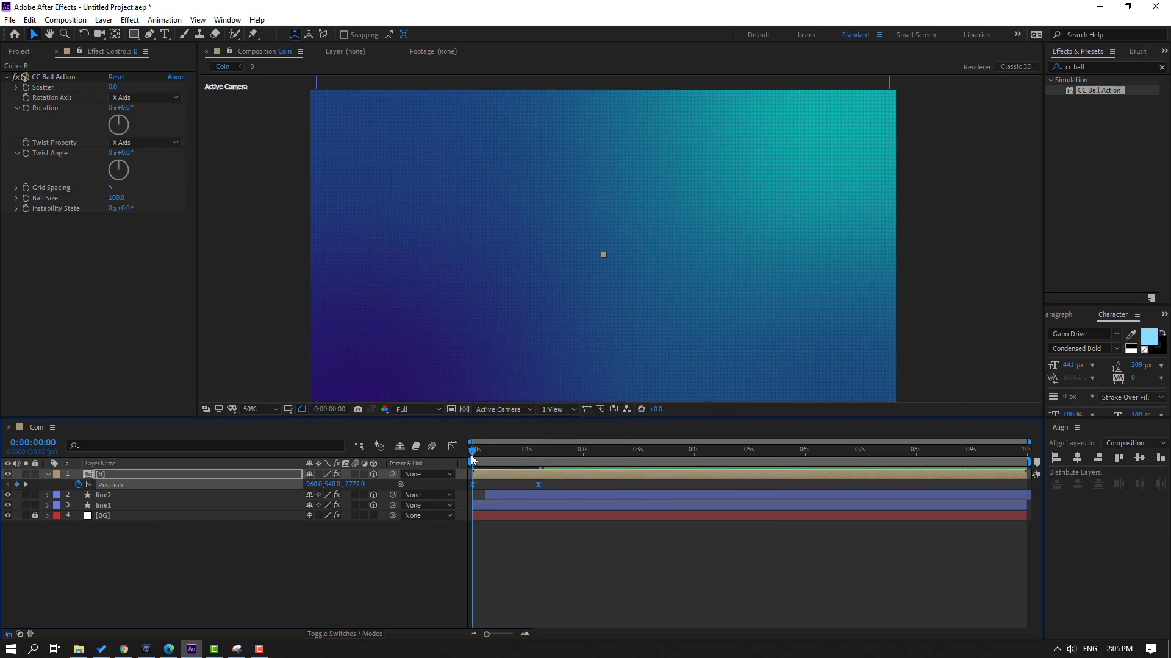
# Reshape the B's position speed graph to peak early and slow down gradually into the last keyframe, and preview it.
pyautogui.hotkey('shift', 'F3')
pyautogui.click(485, 600)
pyautogui.moveTo(484, 600); pyautogui.dragTo(513, 602)
pyautogui.press('space')
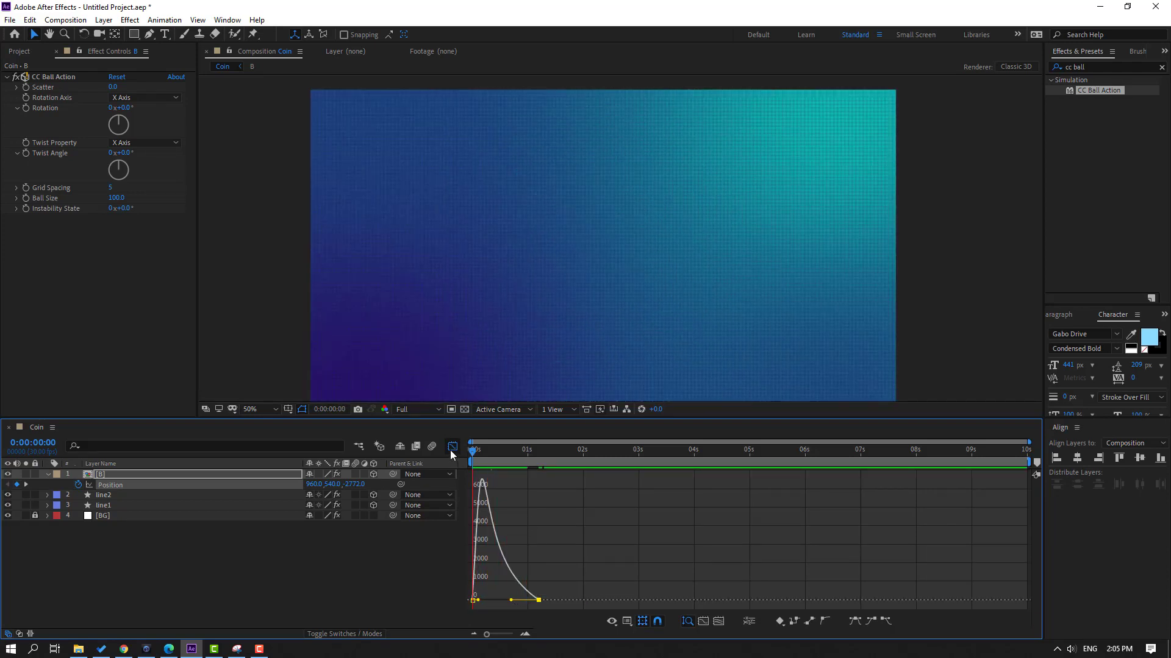
# Return to the layer bars, delay the B precomp's start to about 0.6 s, and preview its entrance.
pyautogui.click(451, 446)
pyautogui.moveTo(515, 477); pyautogui.dragTo(550, 451)
pyautogui.press('space')
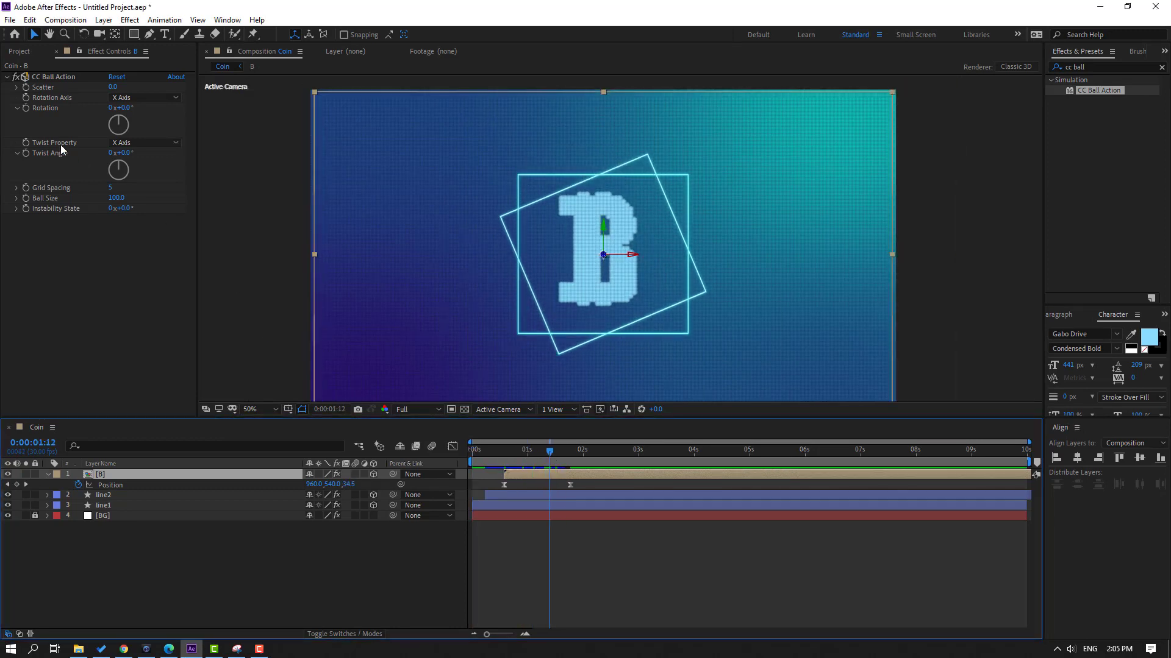
# Keyframe the B's CC Ball Action Rotation from -75° at 0:00:27 to 0° at 0:01:12.
pyautogui.click(28, 109)
pyautogui.moveTo(546, 456); pyautogui.dragTo(522, 456)
pyautogui.press('u')
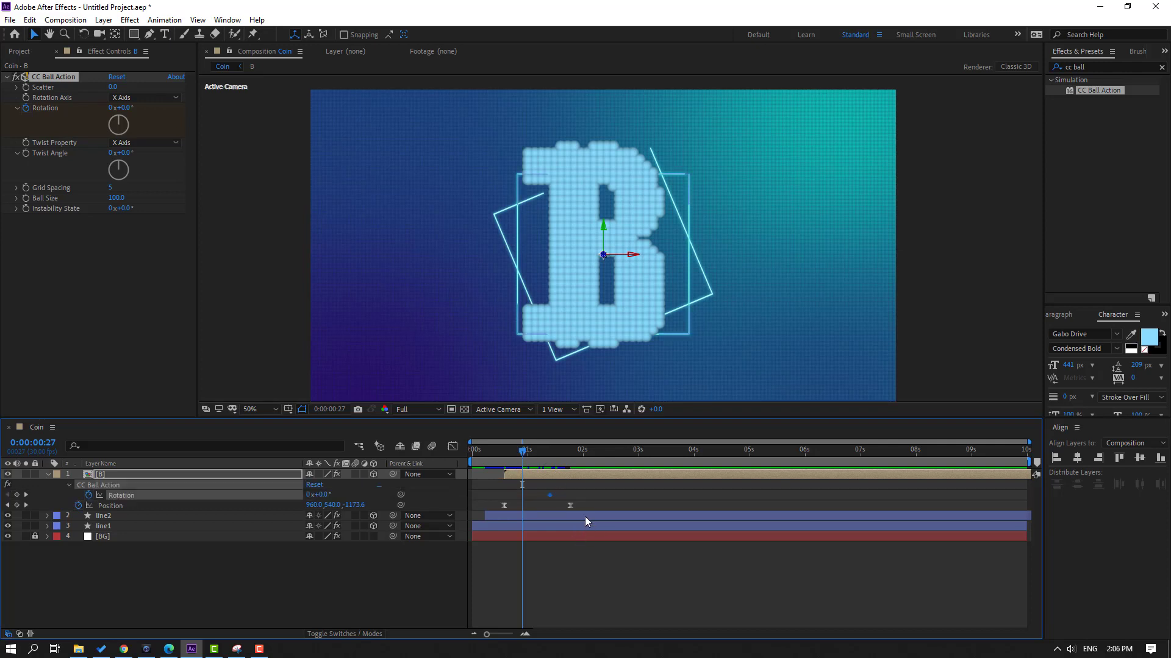
pyautogui.click(74, 118)
pyautogui.moveTo(125, 109); pyautogui.dragTo(84, 115)
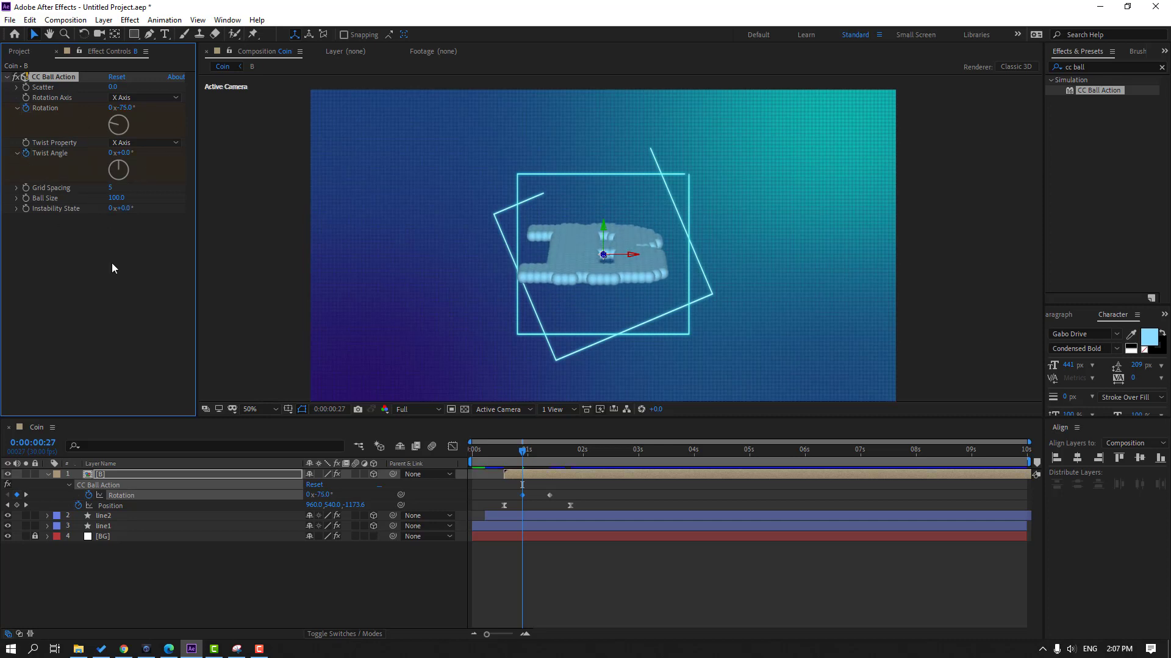
# Keyframe the CC Ball Action Twist Angle from 147° at 0:00:27 to 0° at 0:01:12.
pyautogui.press('u')
pyautogui.press('u')
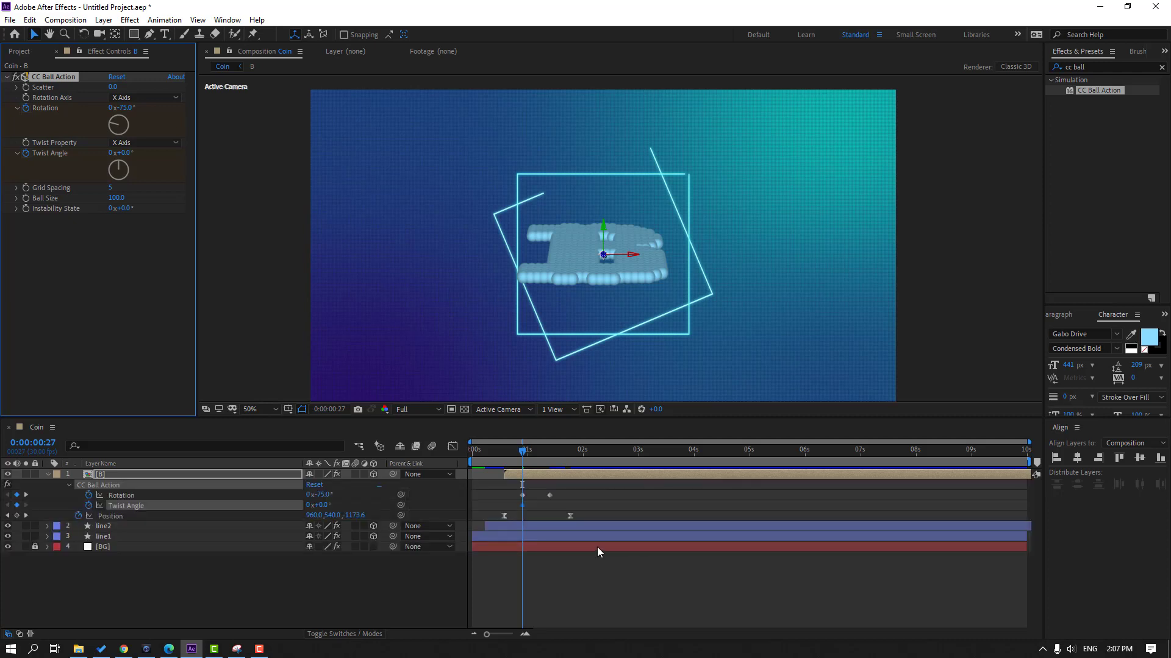
pyautogui.moveTo(522, 507); pyautogui.dragTo(550, 507)
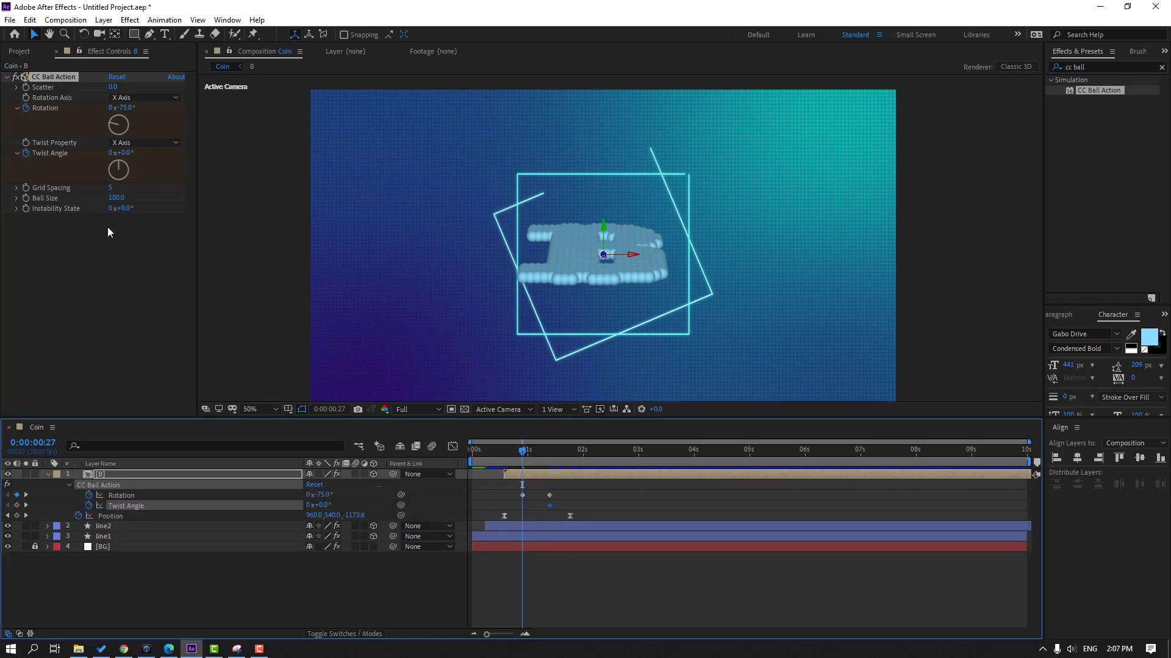
pyautogui.moveTo(125, 153); pyautogui.dragTo(217, 160)
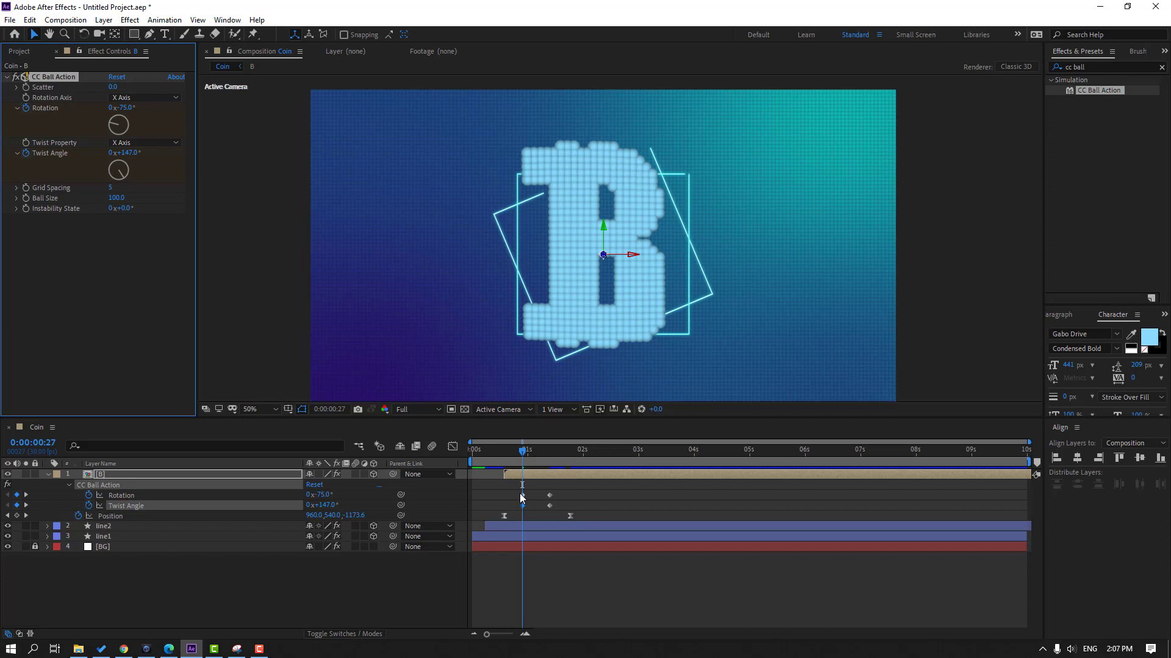
# Set the starting Rotation keyframe to 20° and scrub through the twisting motion.
pyautogui.click(522, 495)
pyautogui.moveTo(127, 107); pyautogui.dragTo(165, 86)
pyautogui.moveTo(507, 451); pyautogui.dragTo(541, 454)
# Shift the starting Rotation and Twist Angle keyframes earlier to about 0.6 s and apply Easy Ease to all four keyframes.
pyautogui.keyDown('shift'); pyautogui.click(522, 506); pyautogui.keyUp('shift')
pyautogui.moveTo(521, 508); pyautogui.dragTo(505, 507)
pyautogui.moveTo(572, 488); pyautogui.dragTo(497, 515)
pyautogui.rightClick(509, 506)
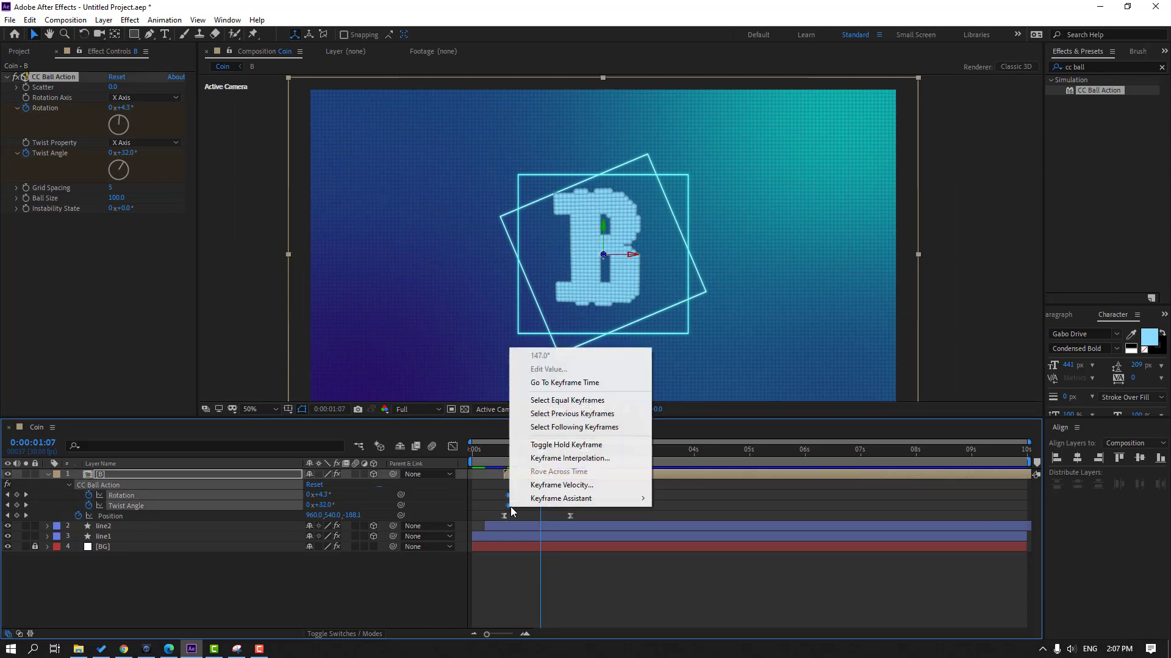
pyautogui.moveTo(586, 499)
pyautogui.click(679, 540)
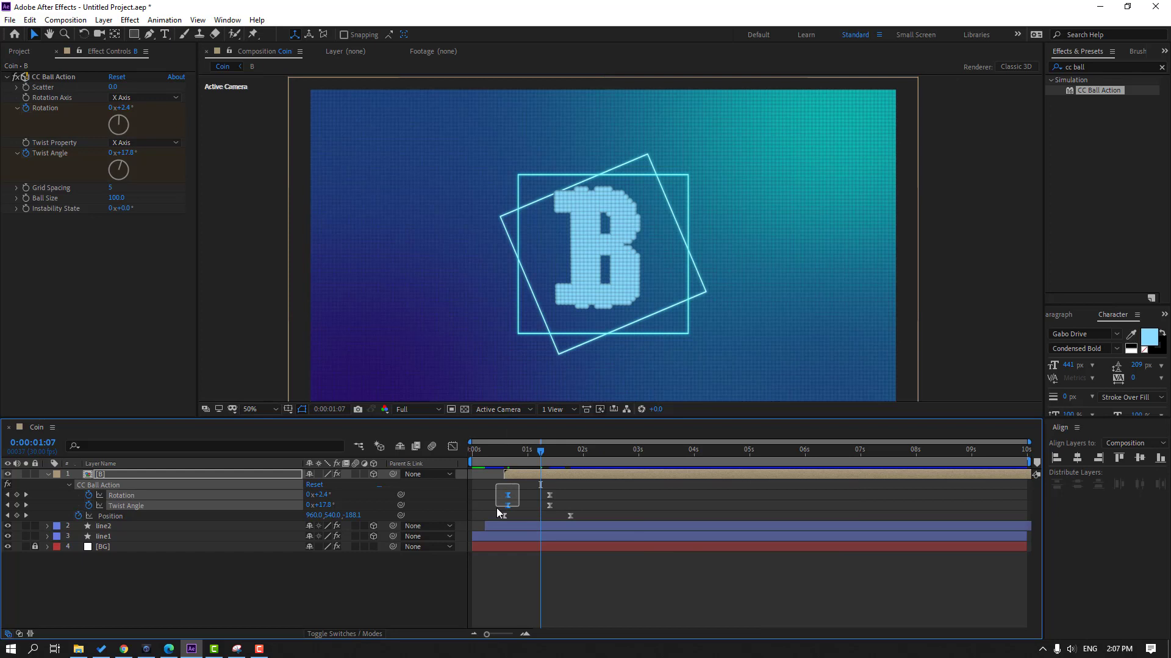
# Align the Rotation and Twist Angle keyframes with the Position keyframes at 0:00:17 and about 1.8 s, and preview.
pyautogui.moveTo(485, 455); pyautogui.dragTo(572, 507)
pyautogui.press('space')
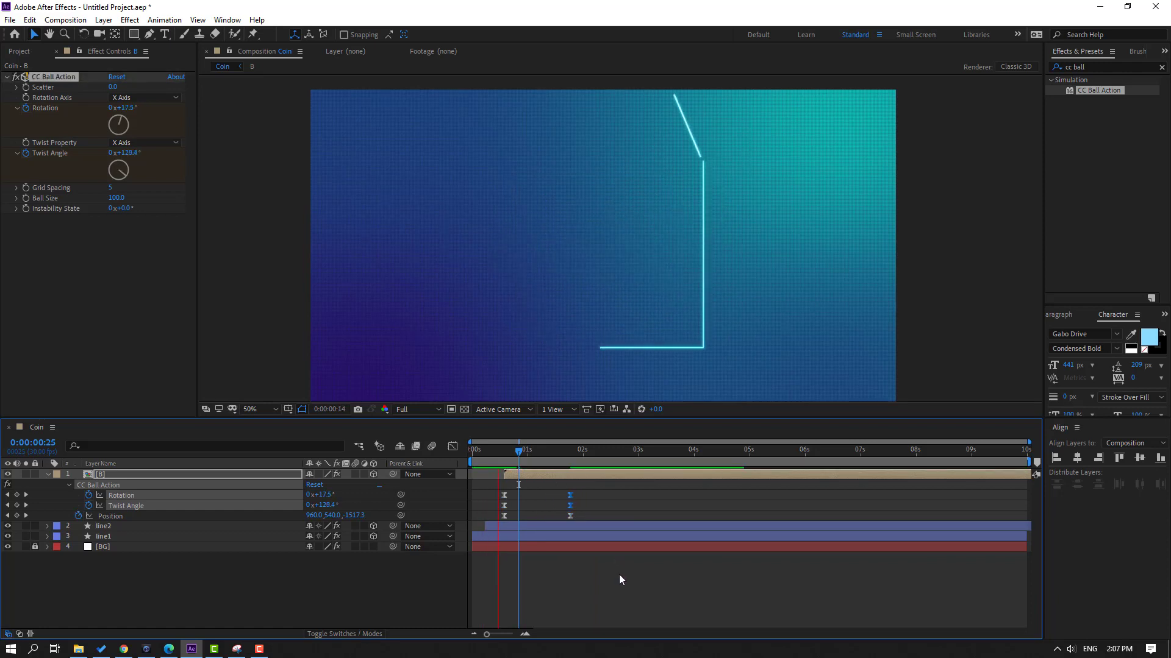
pyautogui.moveTo(521, 450); pyautogui.dragTo(504, 450)
pyautogui.click(284, 613)
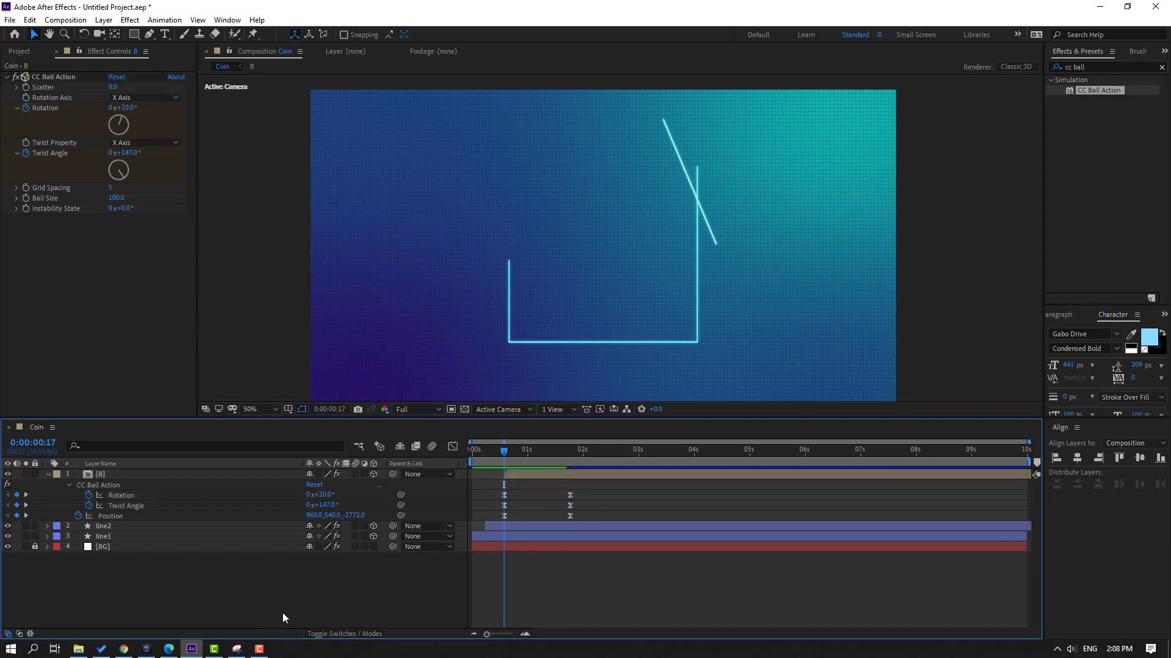
# Adjust the Z value of the B's starting Position keyframe at 0:00:17.
pyautogui.click(504, 515)
pyautogui.press(',')
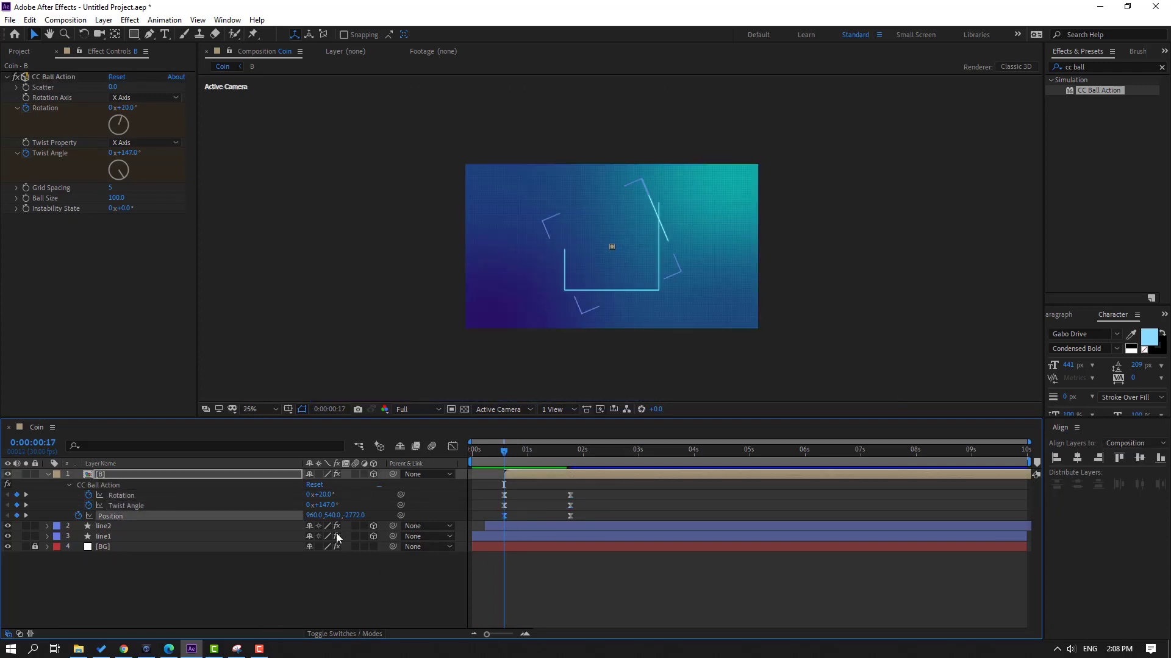
pyautogui.moveTo(354, 520); pyautogui.dragTo(414, 514)
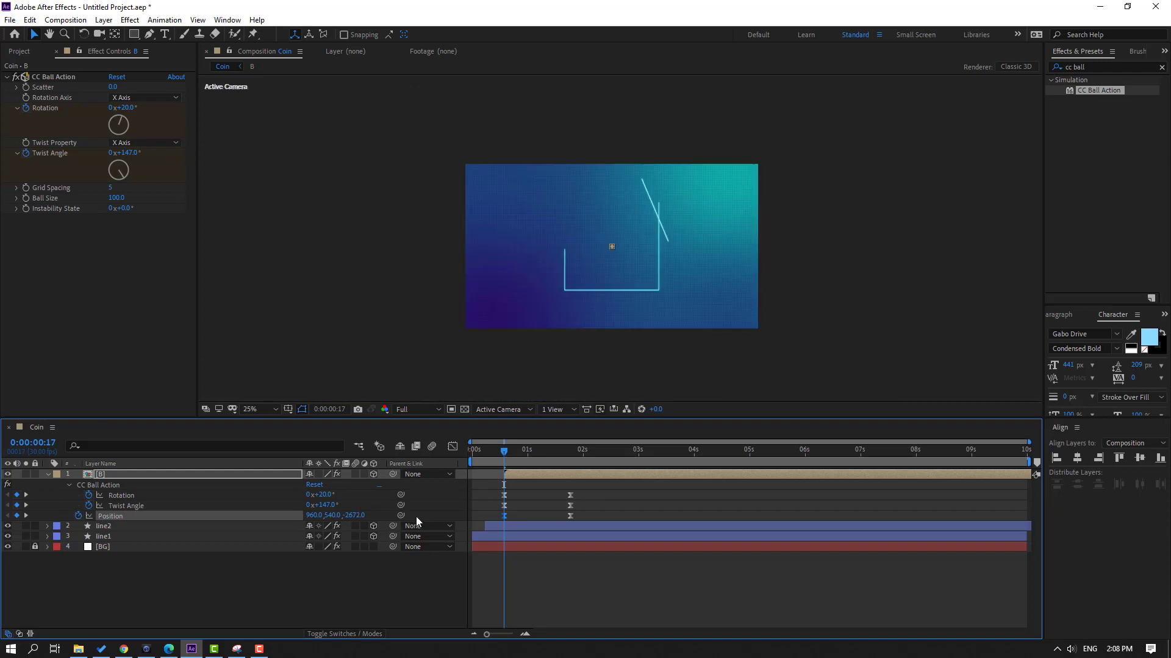
# Move the ending Rotation, Twist Angle and Position keyframes to about 2.6 s, and preview the slower entrance with the composition fitted to the viewer.
pyautogui.click(568, 513)
pyautogui.moveTo(567, 513); pyautogui.dragTo(619, 517)
pyautogui.press('space')
pyautogui.click(269, 404)
pyautogui.click(264, 420)
pyautogui.click(611, 449)
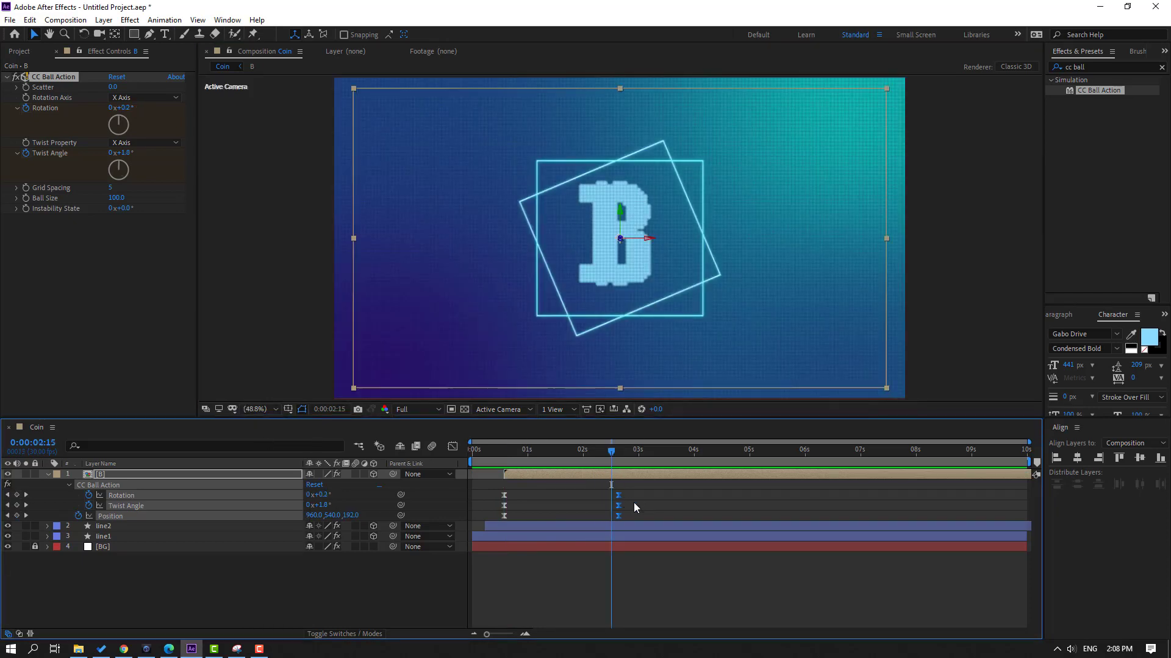
# Move only the ending Rotation and Twist Angle keyframes back to about 2.1 s and preview.
pyautogui.click(634, 503)
pyautogui.moveTo(651, 489); pyautogui.dragTo(587, 506)
pyautogui.press('space')
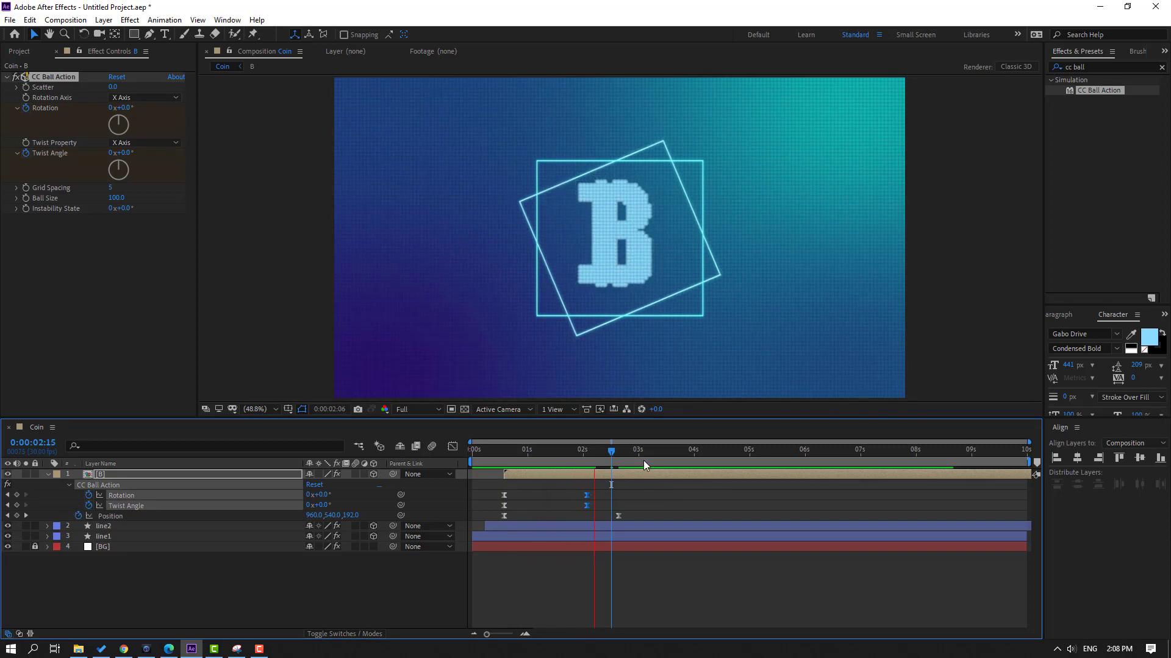
pyautogui.press('space')
# Apply the Glow effect to the B precomp with a radius of 179 and a threshold of 81.6%.
pyautogui.click(1091, 67)
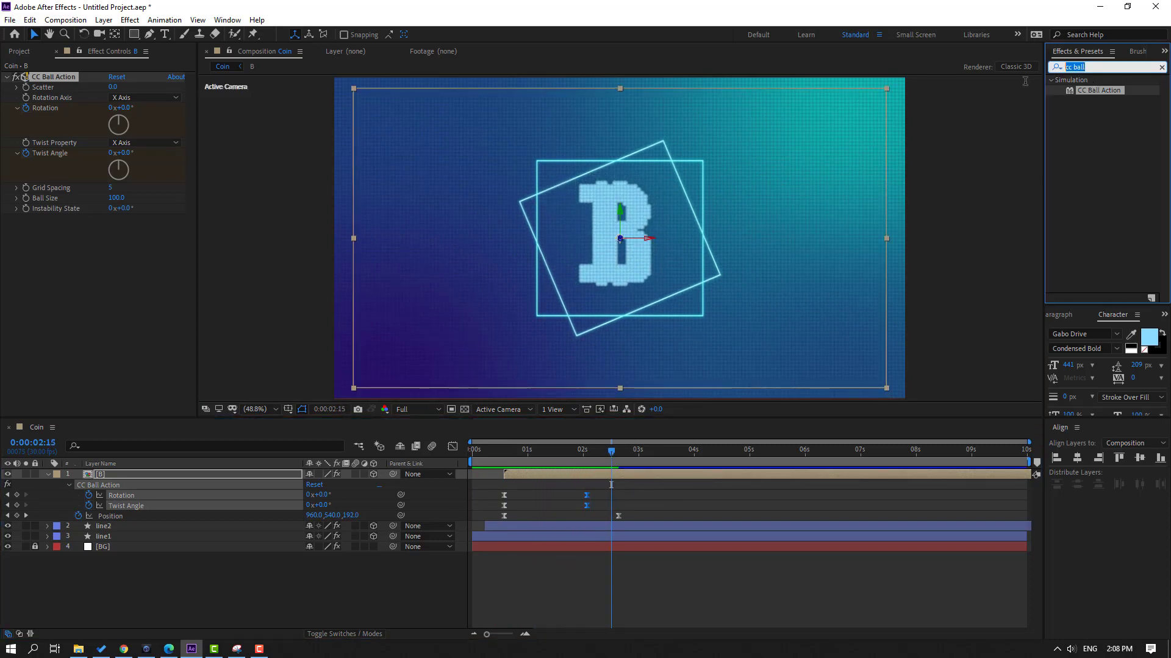
pyautogui.write('glow')
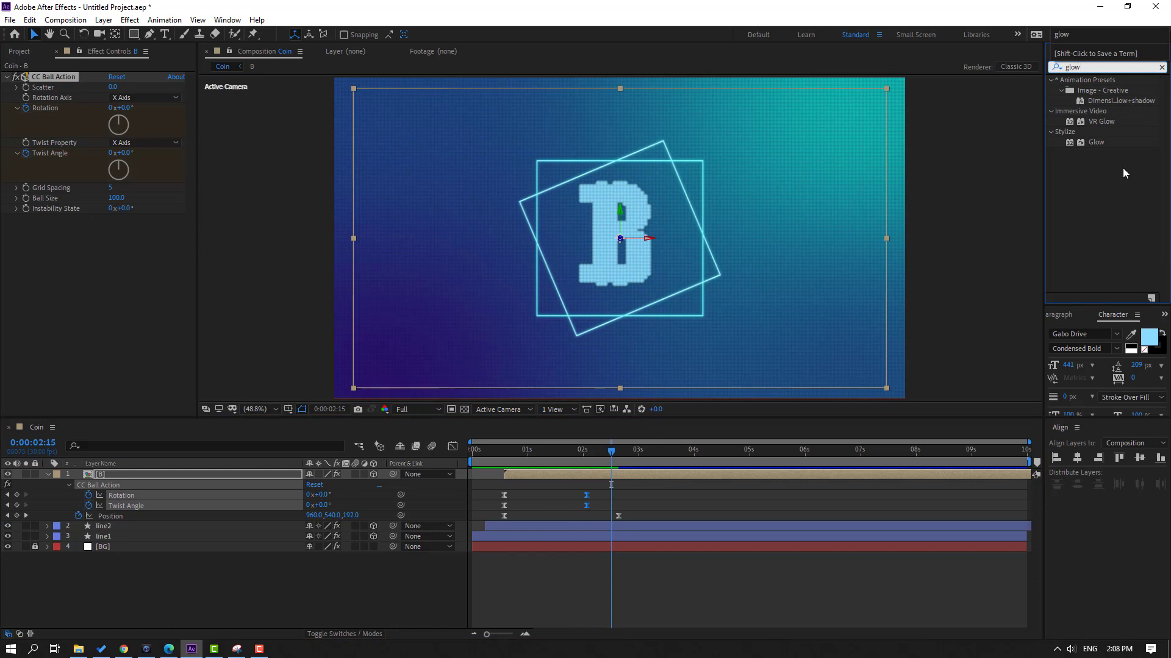
pyautogui.moveTo(1095, 147); pyautogui.dragTo(91, 488)
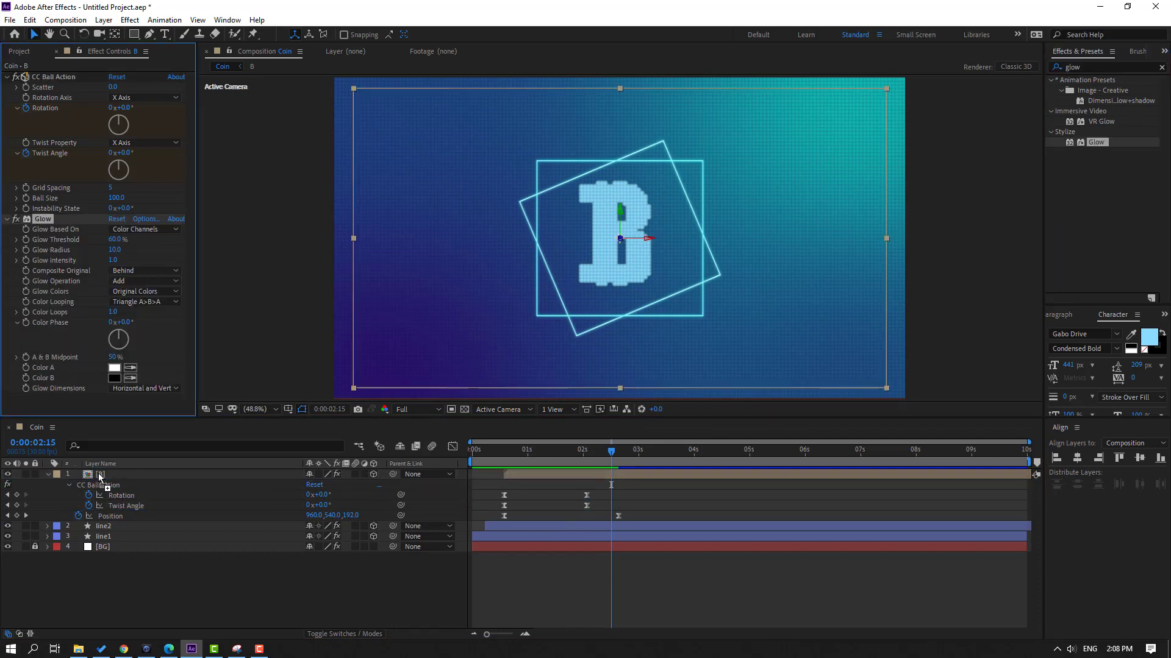
pyautogui.scroll(1, 650, 227)
pyautogui.moveTo(116, 249); pyautogui.dragTo(155, 232)
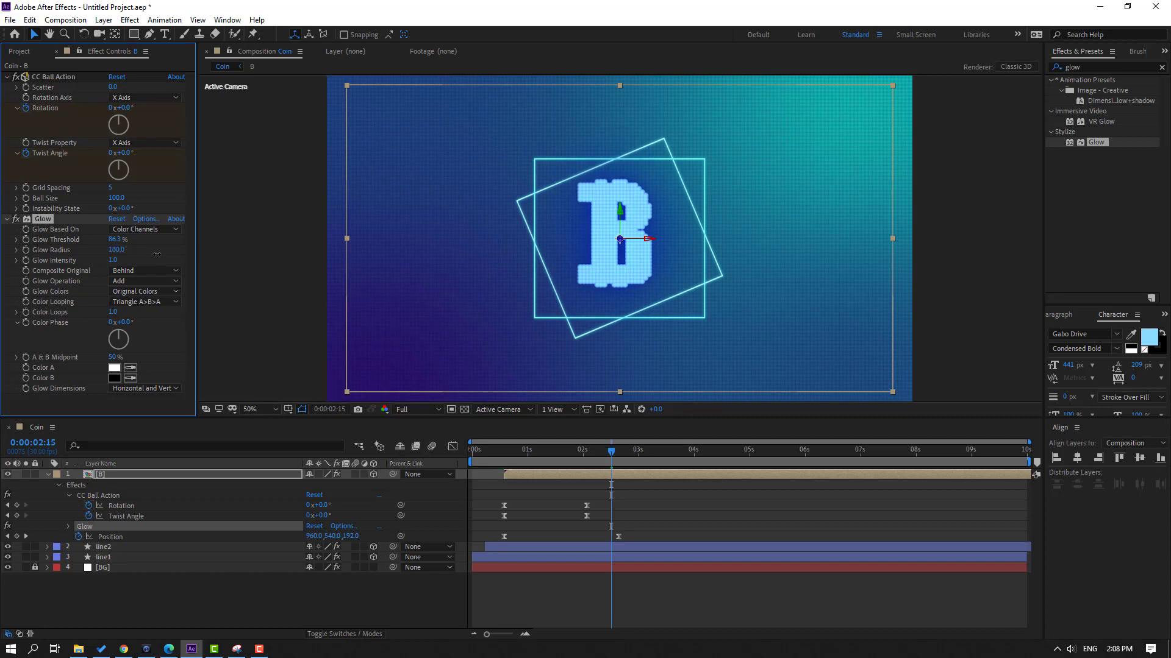
pyautogui.moveTo(112, 239)
pyautogui.mouseDown()
pyautogui.moveTo(98, 242)
pyautogui.moveTo(107, 239)
pyautogui.mouseUp()
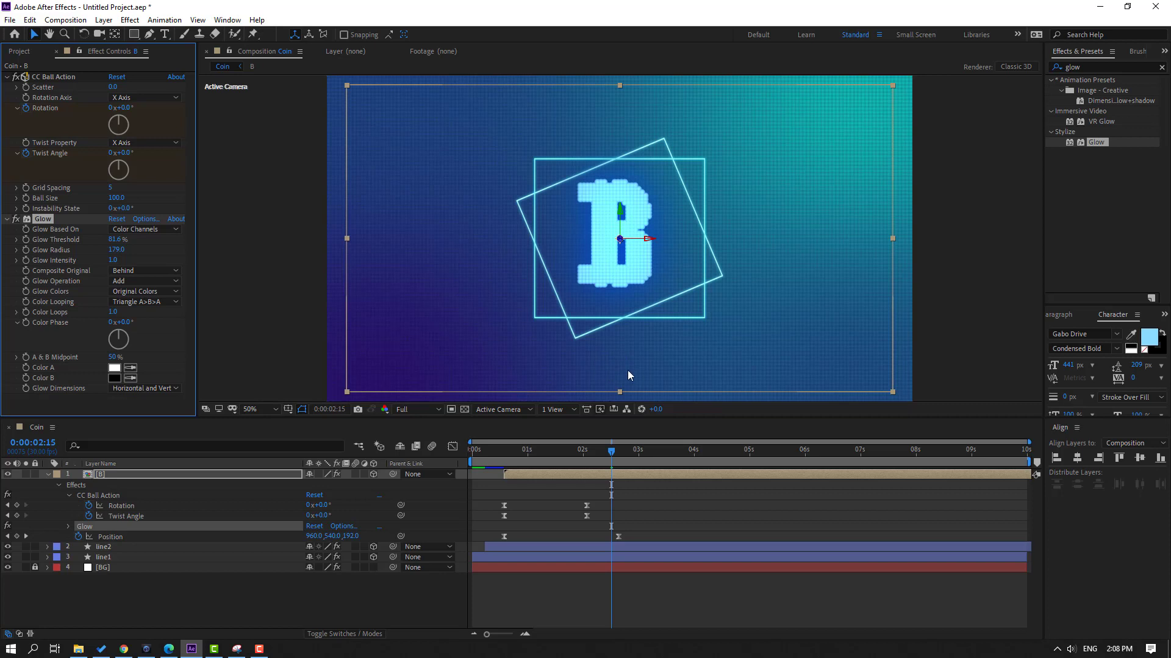
# Preview the glowing B's entrance and scrub back to 0:01:24 with the composition fitted to the viewer.
pyautogui.press(',')
pyautogui.press('space')
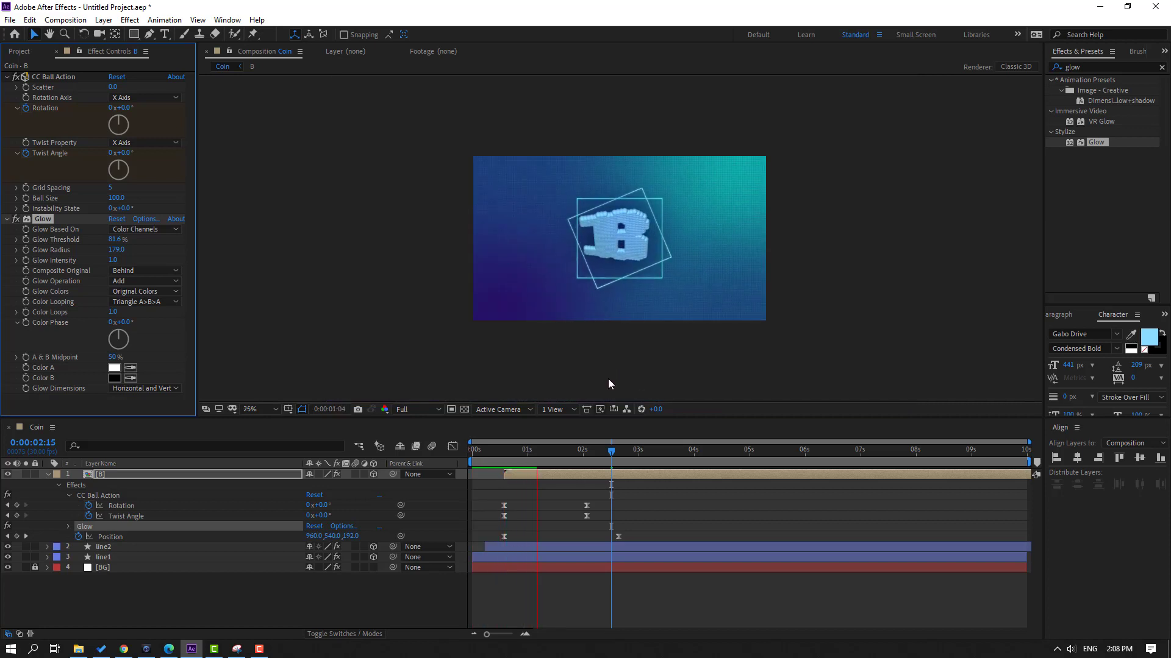
pyautogui.click(250, 409)
pyautogui.click(254, 435)
pyautogui.click(591, 458)
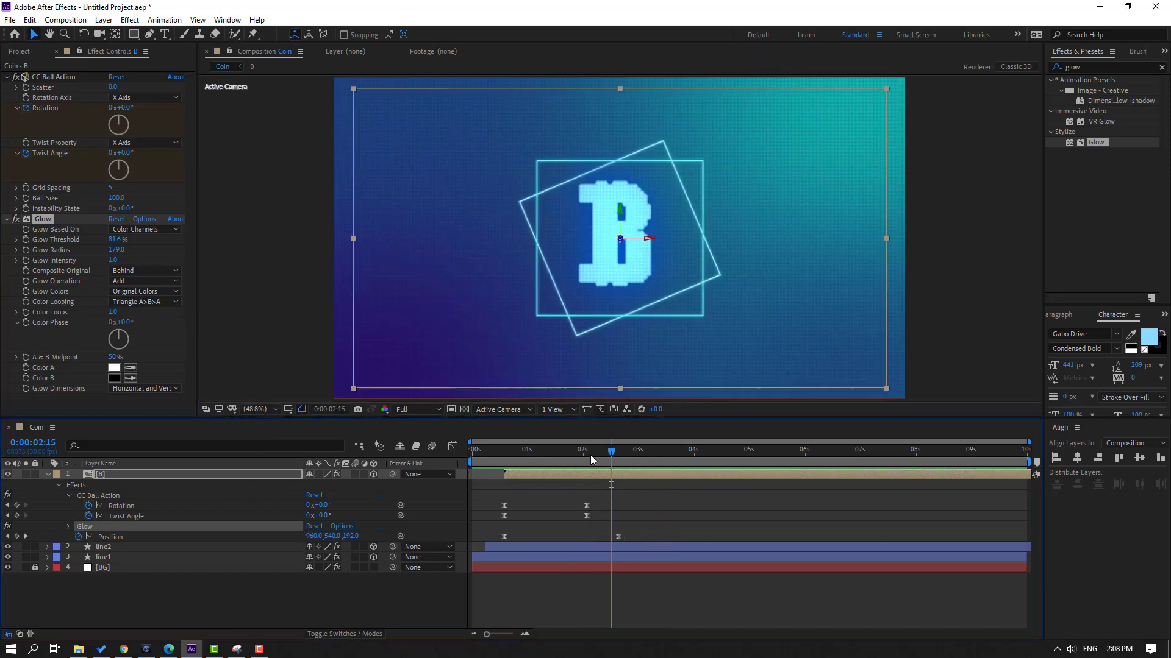
pyautogui.moveTo(590, 458); pyautogui.dragTo(572, 458)
# Collapse the B layer's properties and add a new adjustment layer named LENS.
pyautogui.click(51, 475)
pyautogui.click(126, 576)
pyautogui.rightClick(104, 555)
pyautogui.moveTo(214, 423)
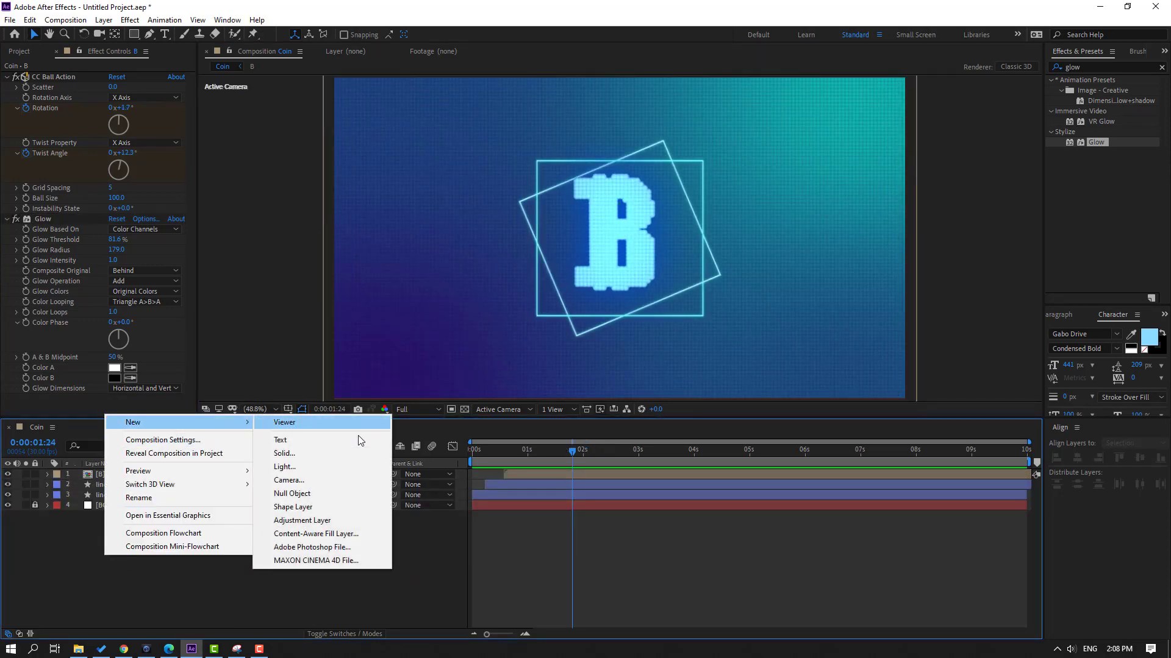
pyautogui.click(314, 522)
pyautogui.press('Return')
pyautogui.write('LE')
pyautogui.press('Return')
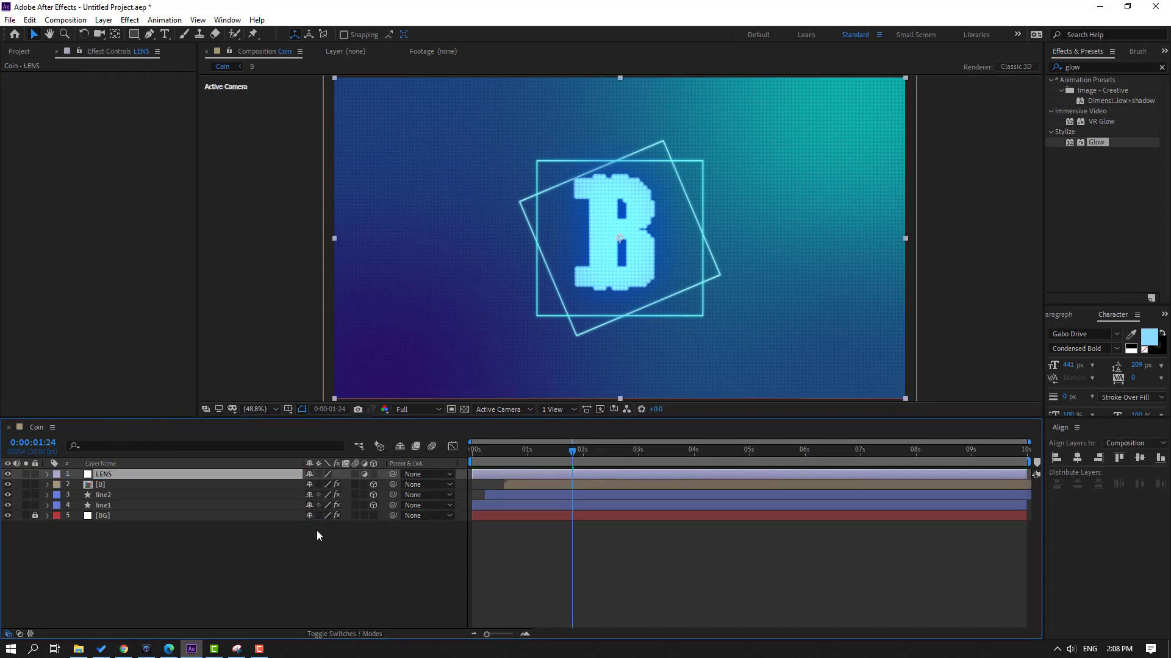
# Apply the Lens Flare effect to the LENS layer with the 105mm Prime lens type.
pyautogui.click(1056, 69)
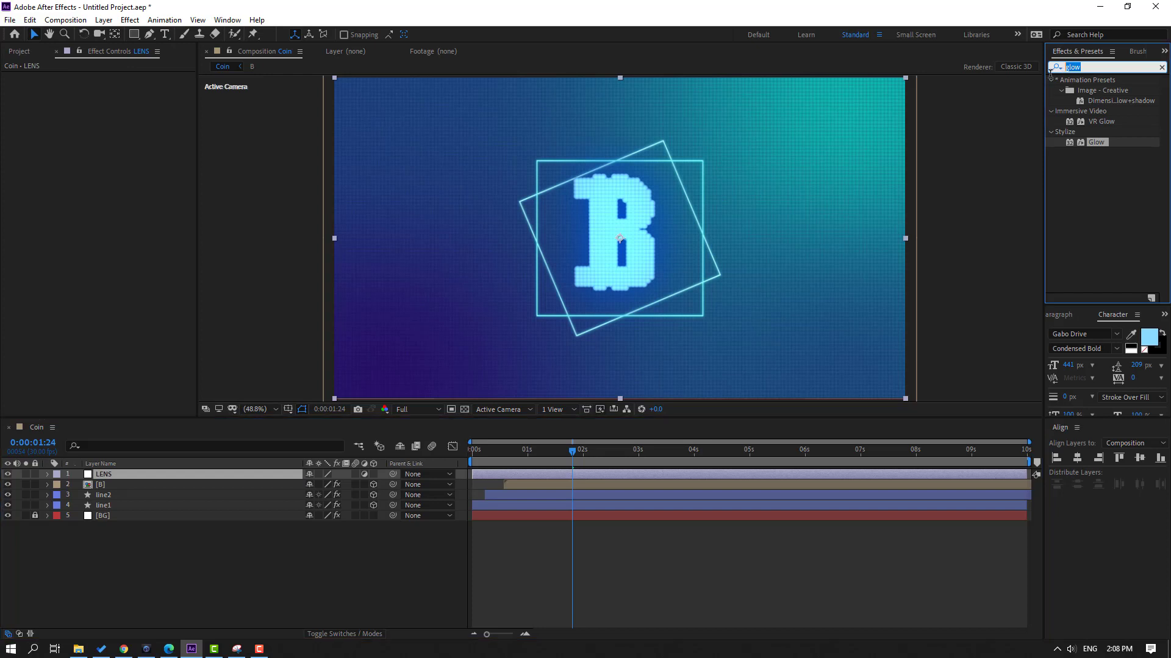
pyautogui.write('lens')
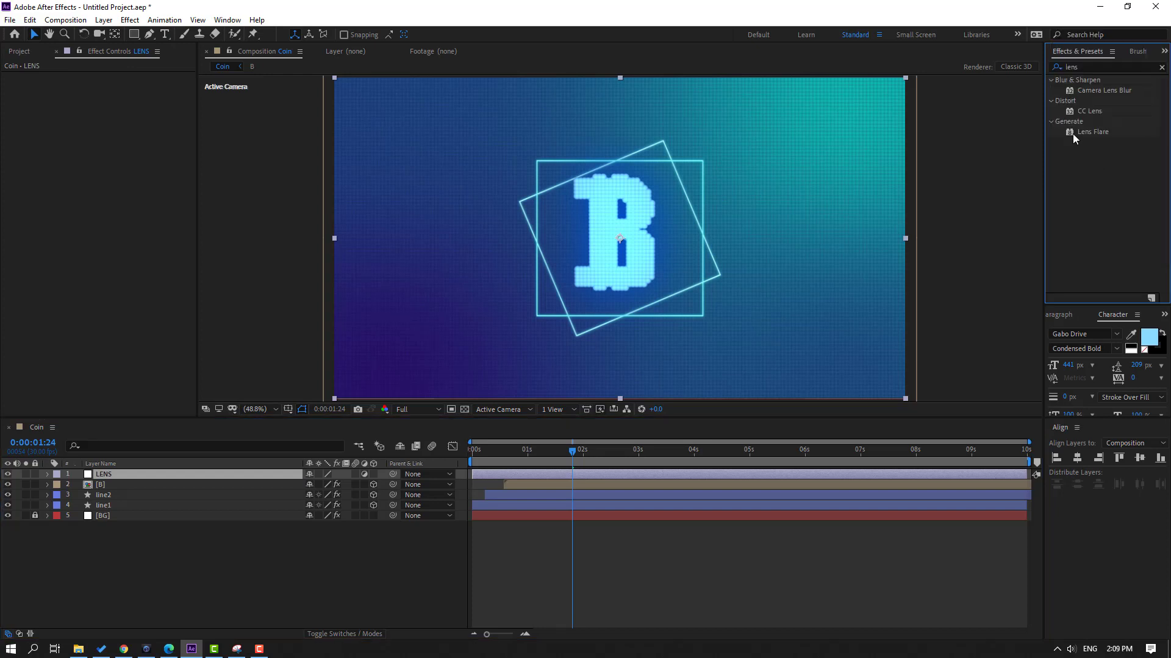
pyautogui.moveTo(1093, 131); pyautogui.dragTo(107, 474)
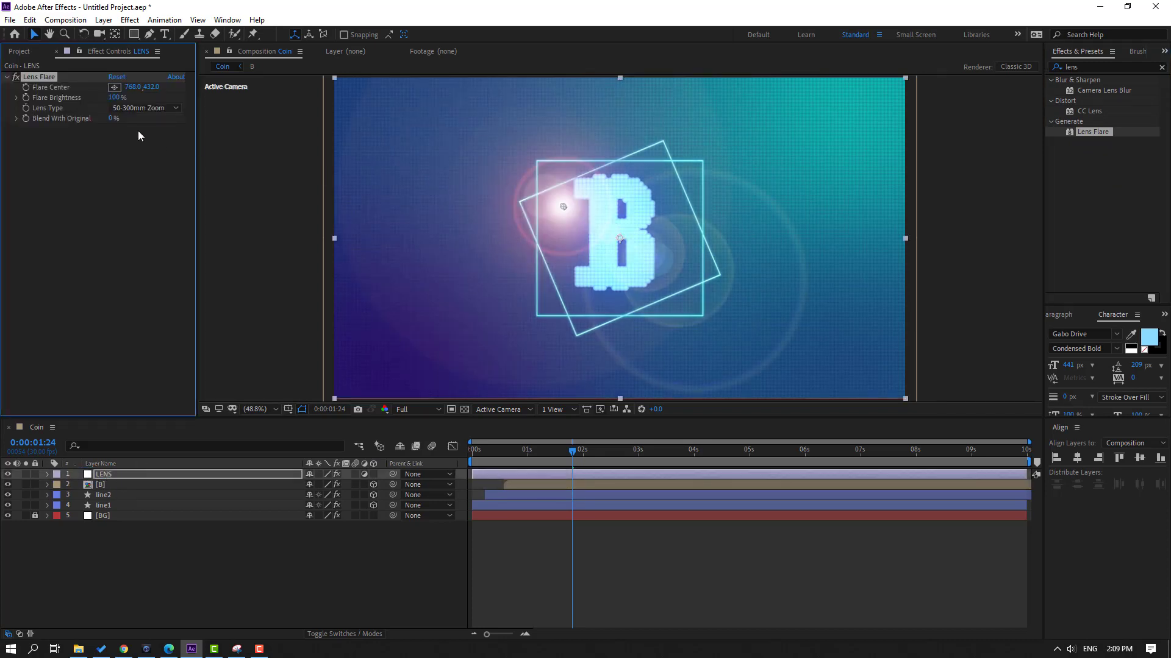
pyautogui.click(144, 108)
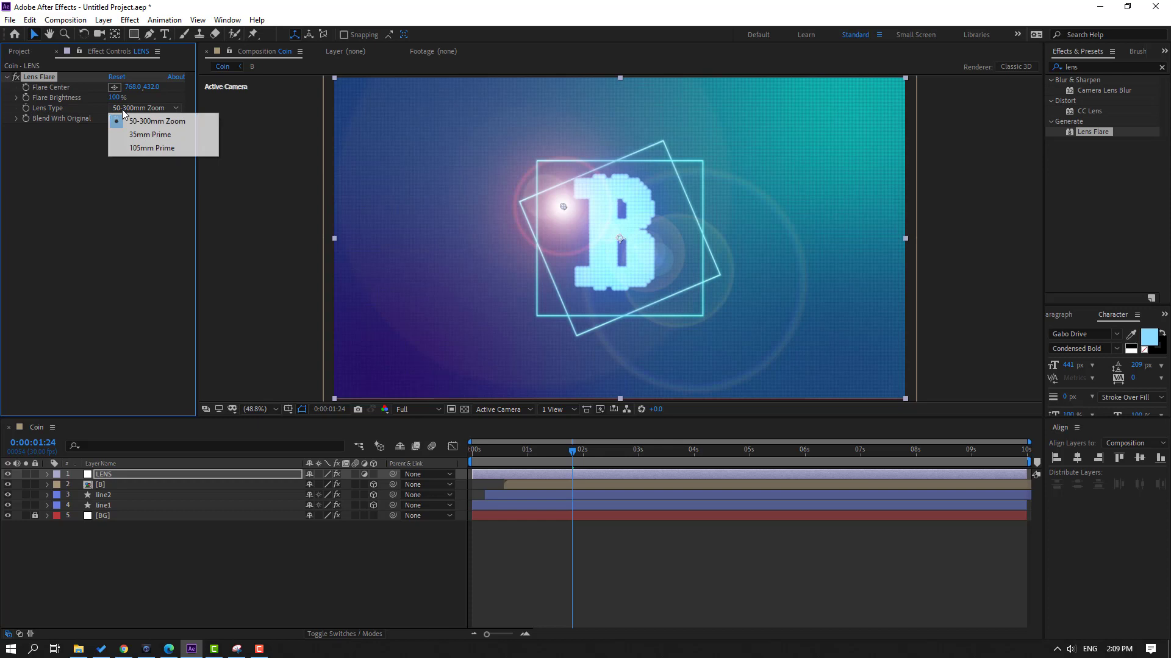
pyautogui.click(151, 148)
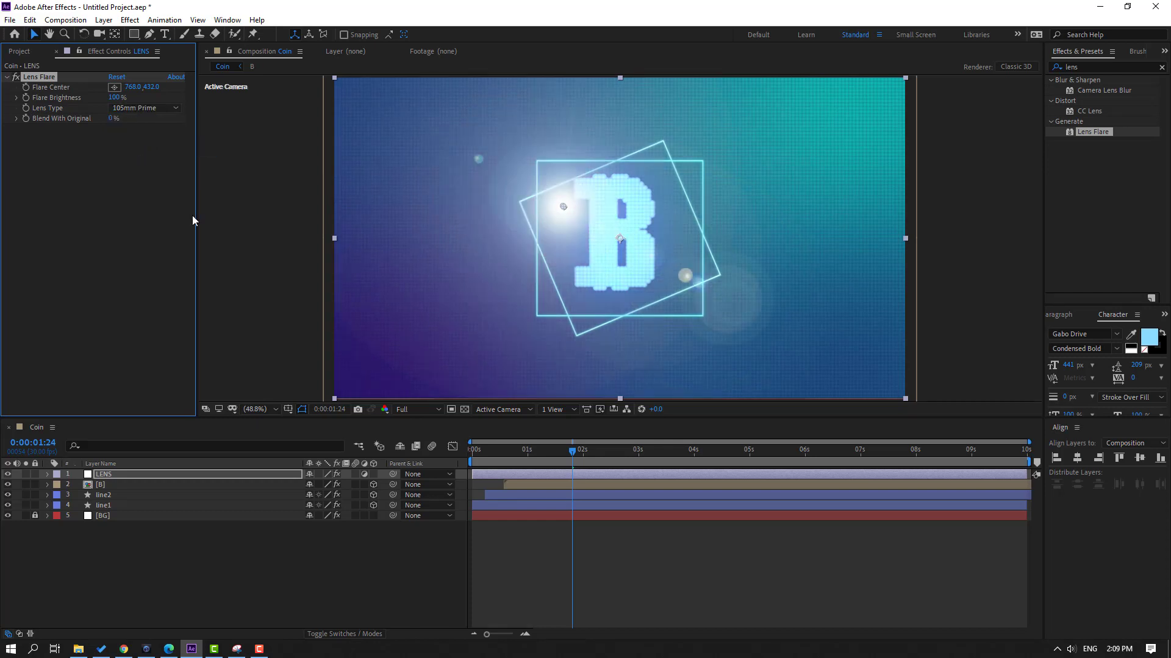
# Place the flare center just outside the frame's upper-right corner at 1936, -4 and set the flare brightness to 125%.
pyautogui.scroll(-2, 609, 224)
pyautogui.moveTo(591, 218); pyautogui.dragTo(743, 167)
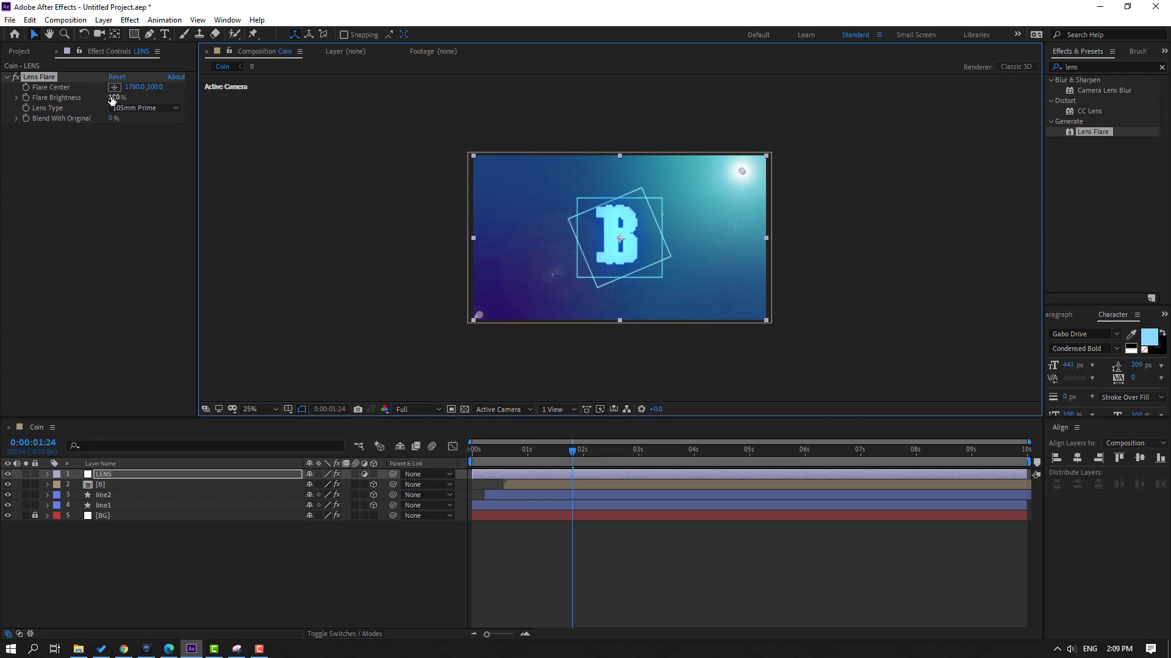
pyautogui.moveTo(112, 98); pyautogui.dragTo(128, 98)
pyautogui.moveTo(744, 177); pyautogui.dragTo(767, 159)
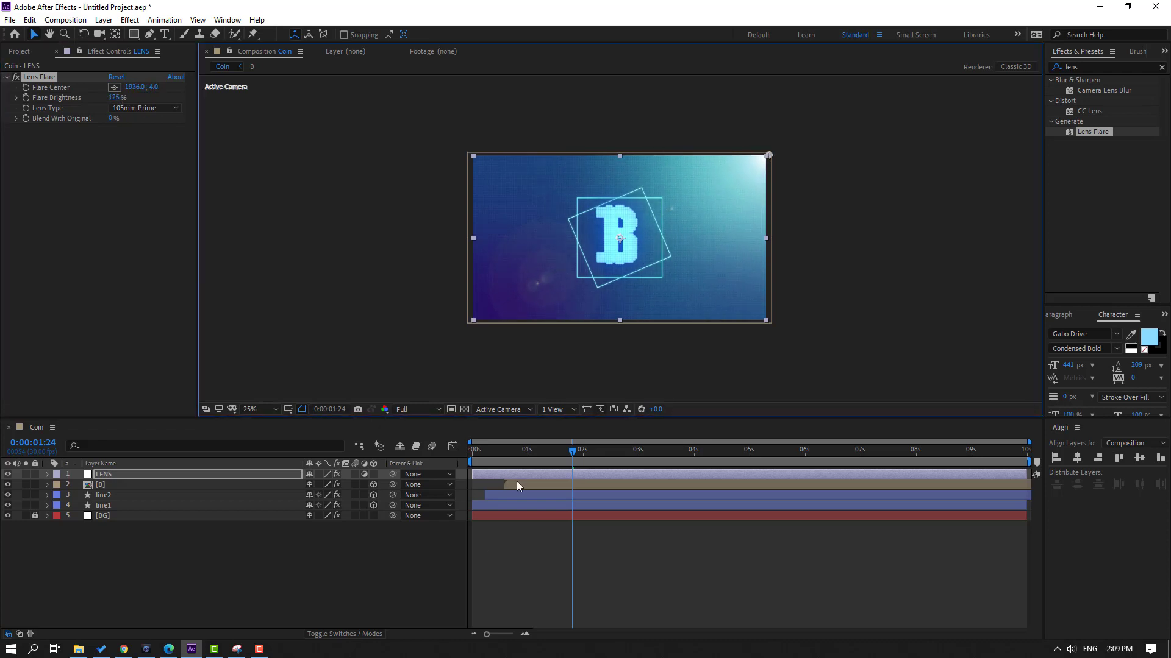
# Keyframe the Flare Center from 1936, -4 at 0:00 to 1268, -144 at 0:03:29.
pyautogui.moveTo(535, 461); pyautogui.dragTo(449, 457)
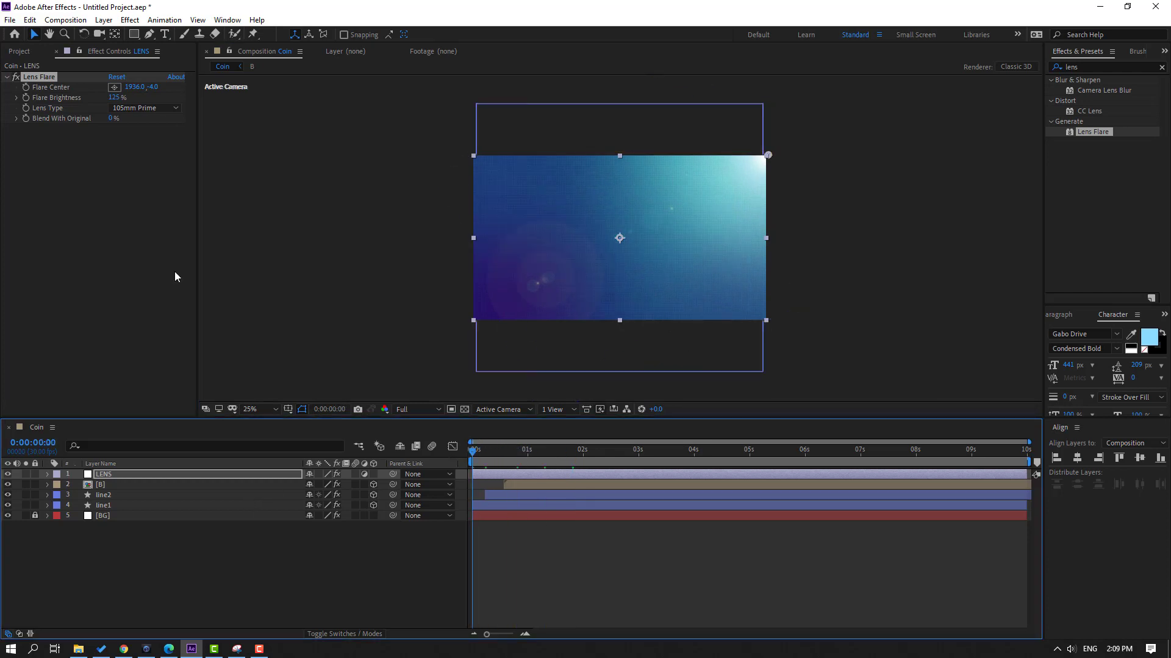
pyautogui.click(27, 87)
pyautogui.press('u')
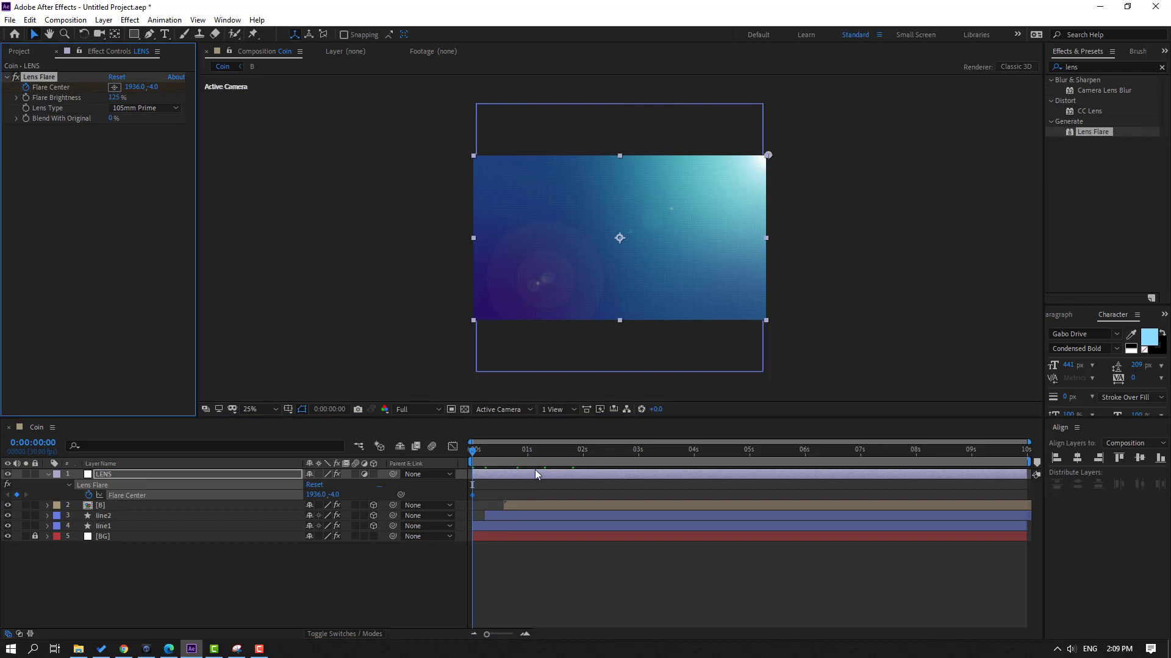
pyautogui.moveTo(522, 456); pyautogui.dragTo(636, 440)
pyautogui.moveTo(686, 455)
pyautogui.mouseDown()
pyautogui.moveTo(720, 461)
pyautogui.moveTo(694, 468)
pyautogui.mouseUp()
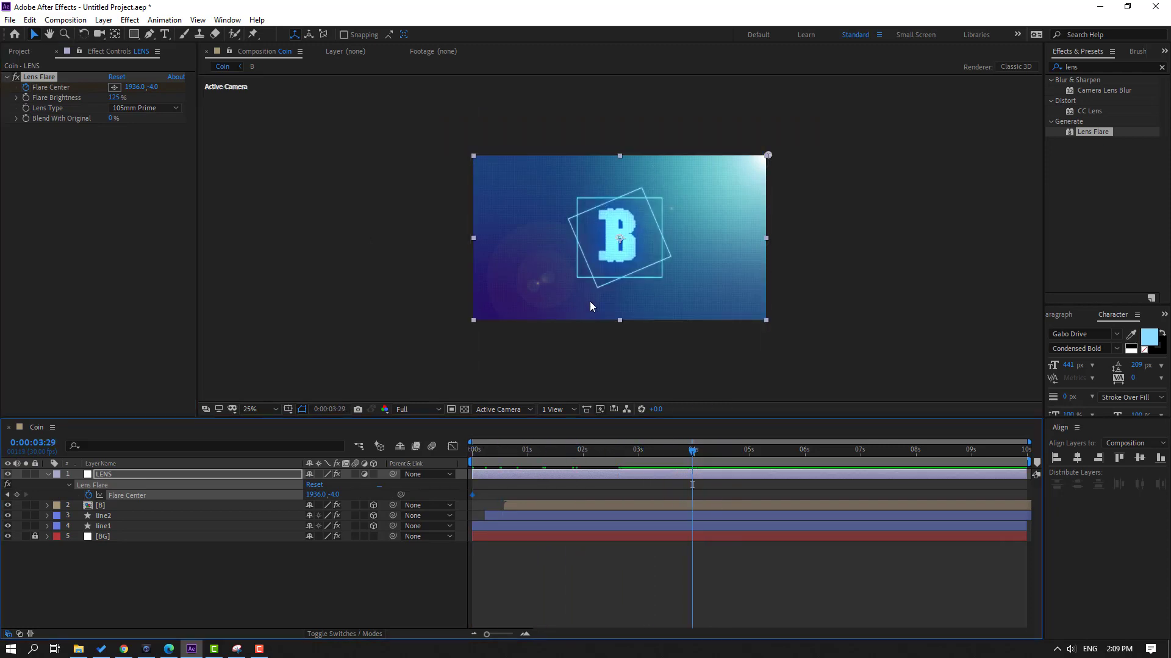
pyautogui.moveTo(767, 156); pyautogui.dragTo(666, 134)
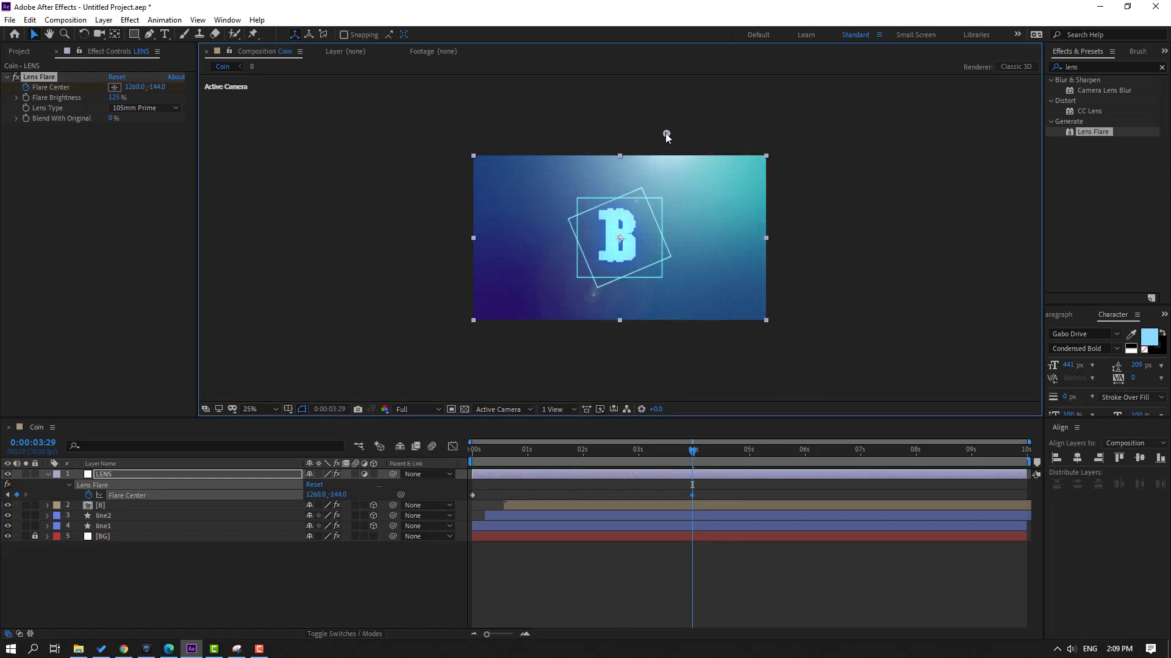
# Set the flare brightness to 100%.
pyautogui.click(111, 98)
pyautogui.write('1')
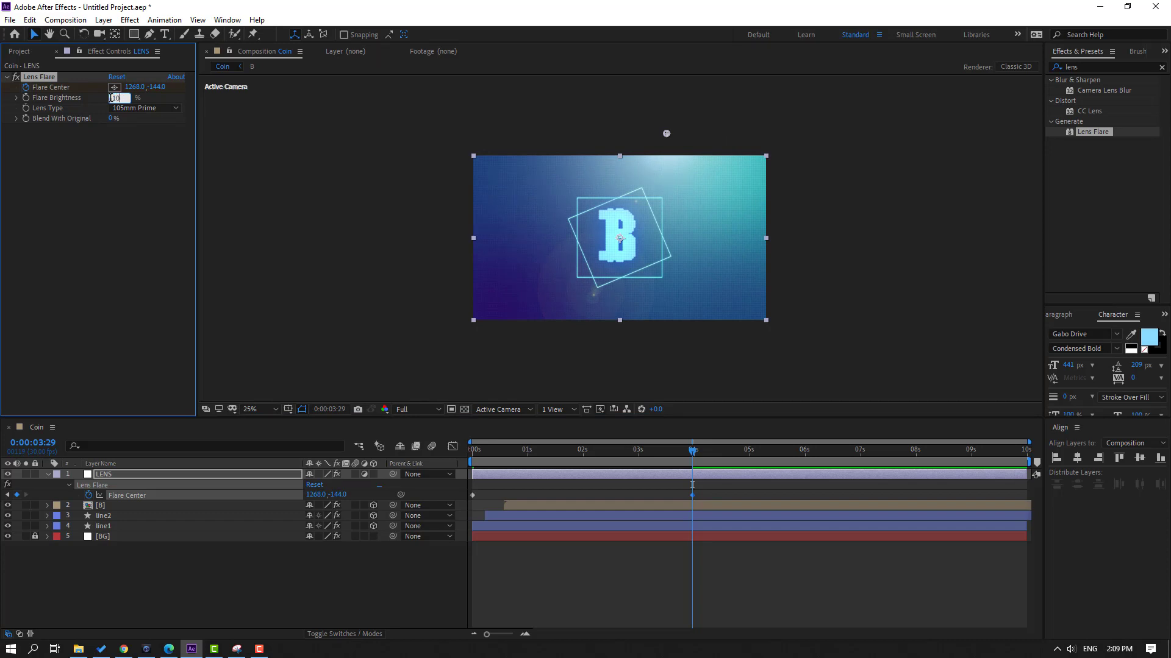
pyautogui.write('00')
pyautogui.press('Return')
pyautogui.click(794, 582)
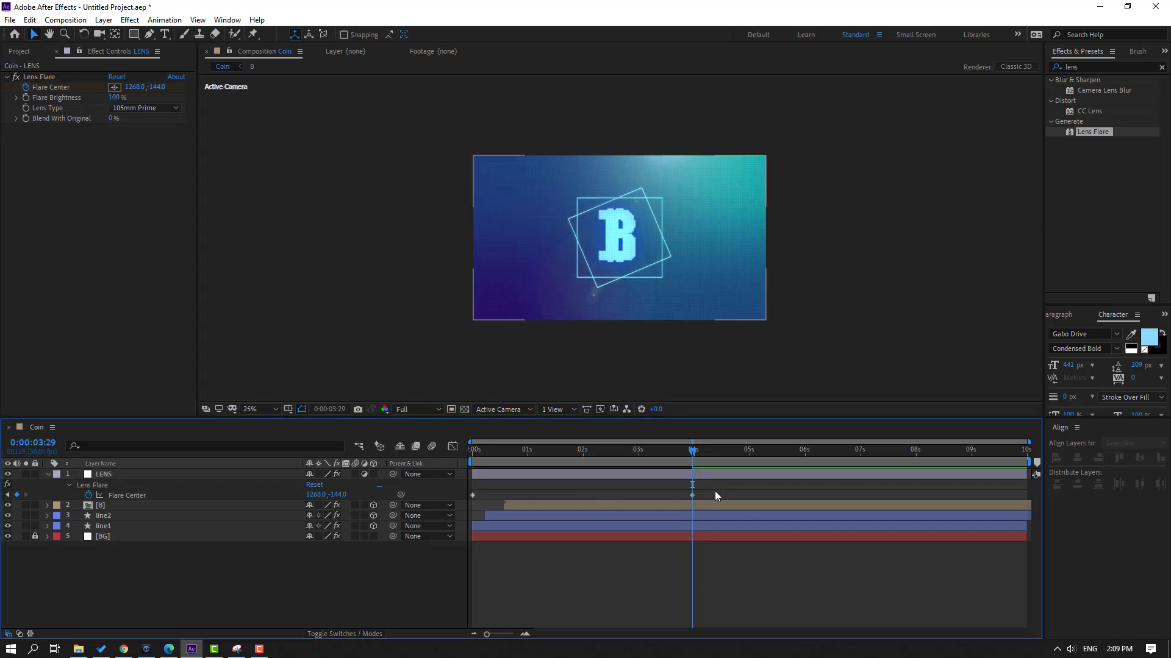
# Apply Easy Ease to both Flare Center keyframes and end the work area at 0:03:29.
pyautogui.click(430, 497)
pyautogui.rightClick(473, 495)
pyautogui.moveTo(496, 486)
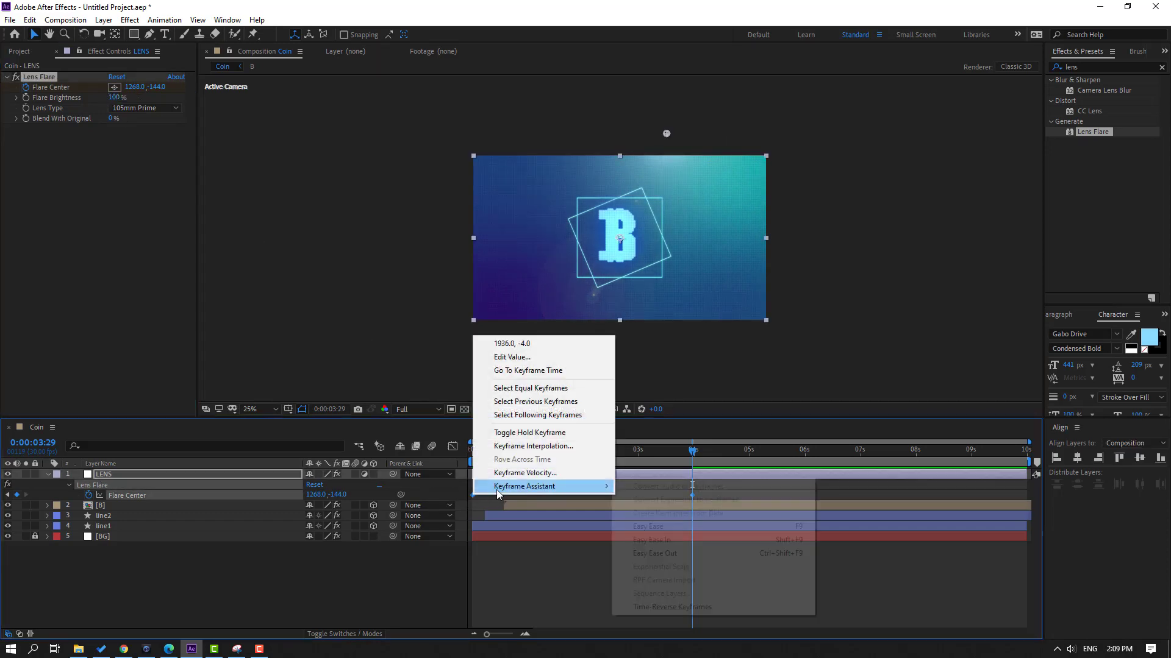
pyautogui.click(697, 525)
pyautogui.press('n')
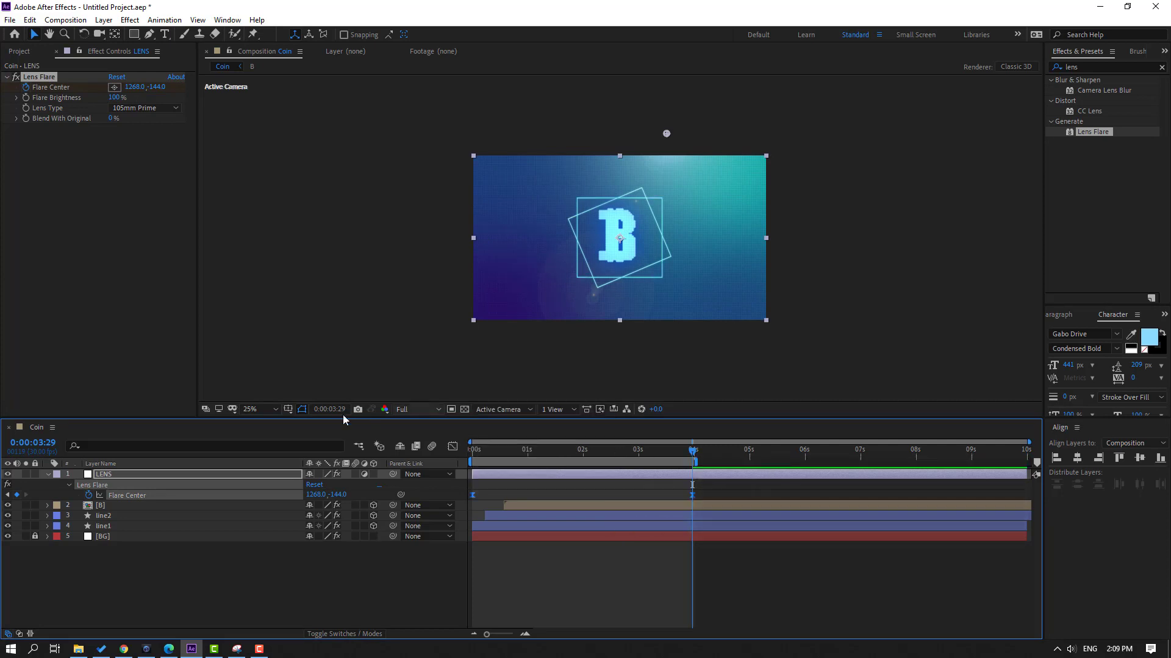
# Preview the eased lens flare animation over the work area.
pyautogui.click(274, 436)
pyautogui.press('space')
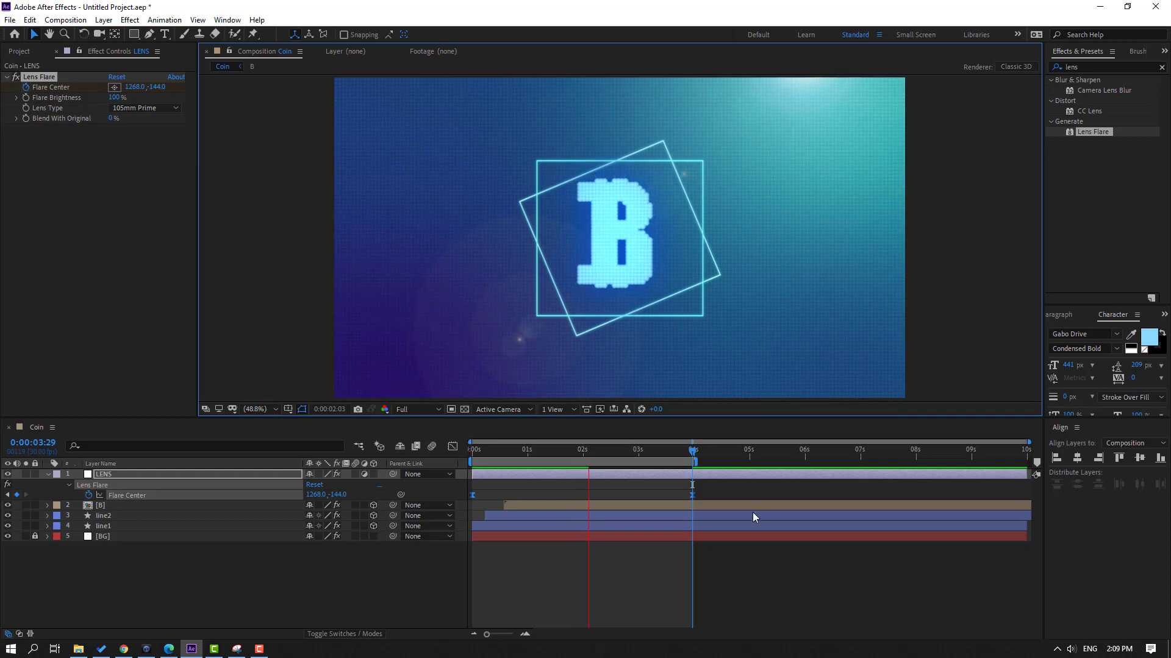
pyautogui.scroll(-2, 700, 261)
pyautogui.scroll(2, 730, 309)
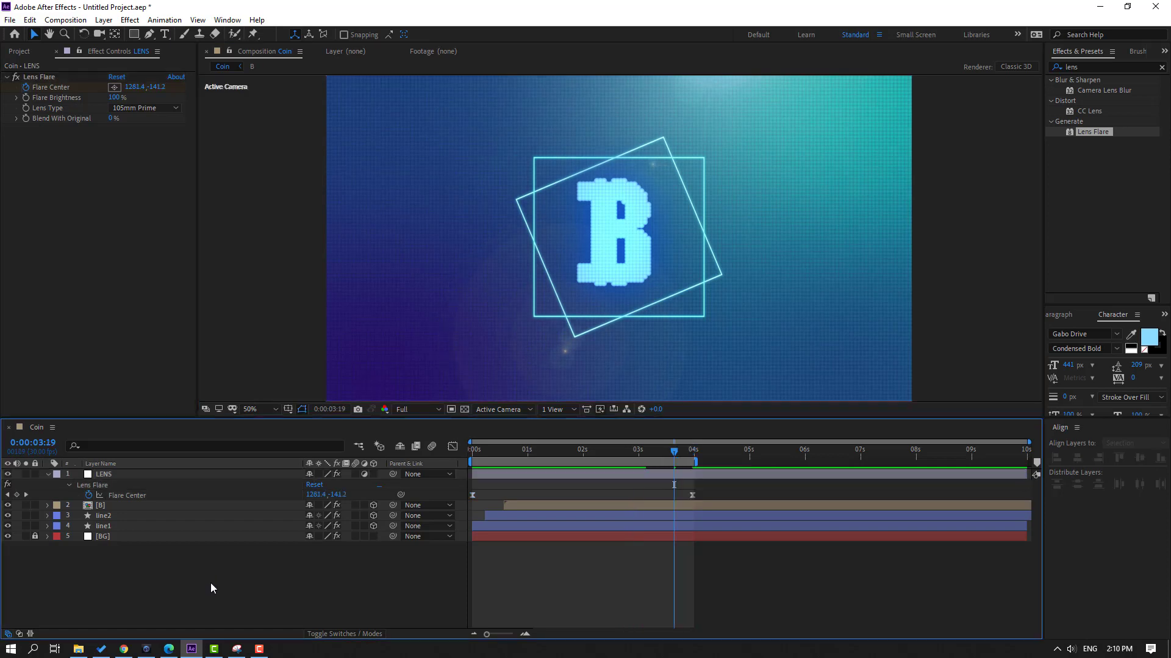
# Enable motion blur for the LENS, B, line2 and line1 layers and for every layer inside the B composition.
pyautogui.moveTo(199, 587); pyautogui.dragTo(149, 470)
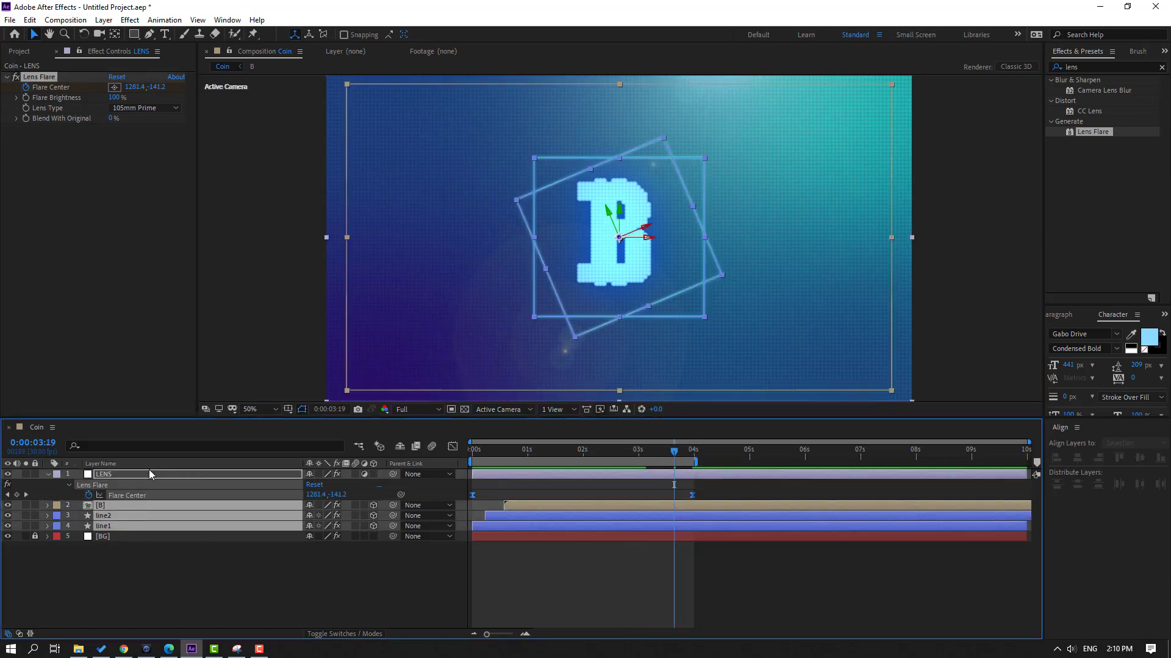
pyautogui.click(356, 474)
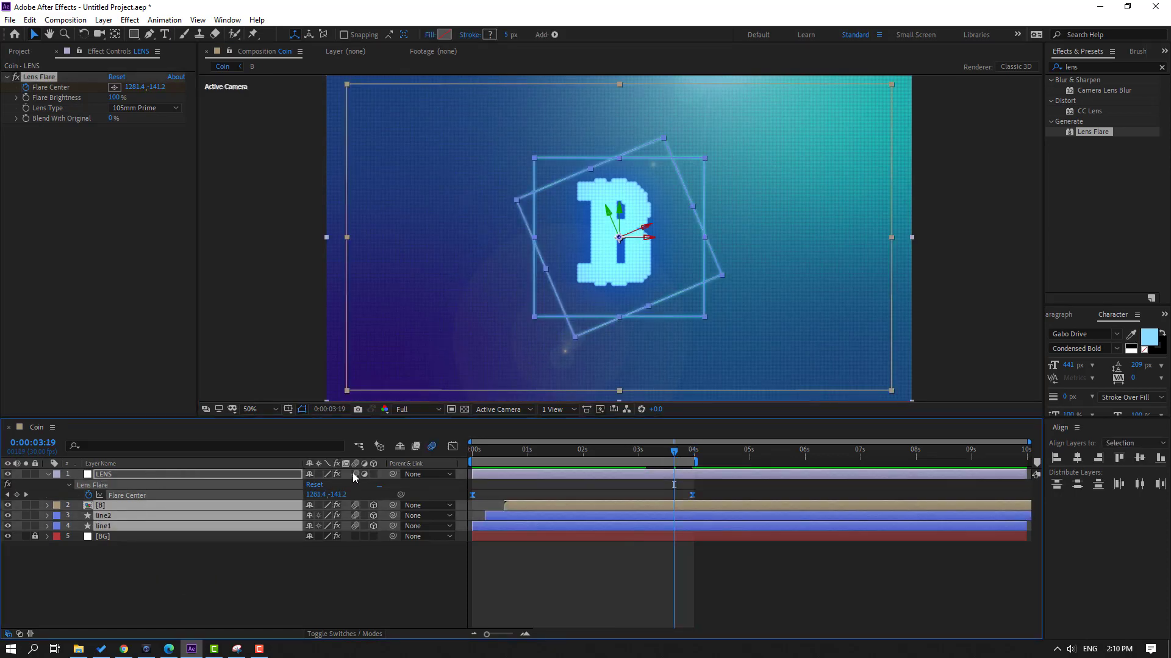
pyautogui.click(194, 580)
pyautogui.doubleClick(100, 504)
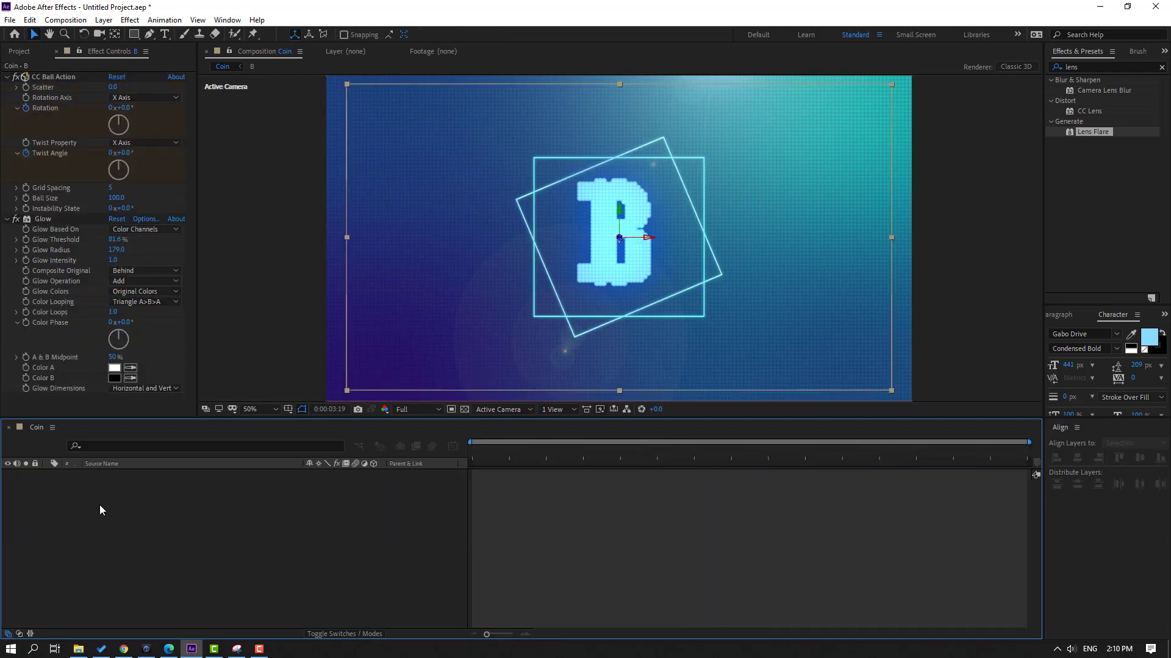
pyautogui.moveTo(156, 599); pyautogui.dragTo(67, 488)
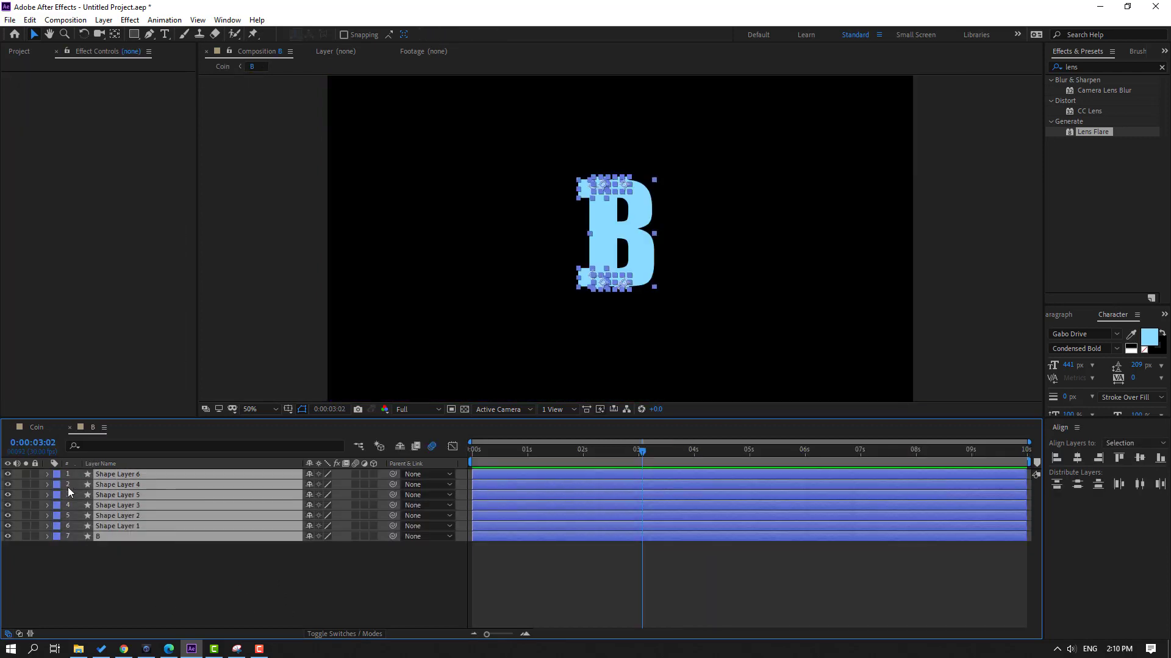
pyautogui.click(354, 481)
# Back in the Coin composition, toggle the composition's motion blur to compare the frame, leaving it off.
pyautogui.click(33, 426)
pyautogui.moveTo(505, 452); pyautogui.dragTo(520, 454)
pyautogui.click(431, 447)
pyautogui.click(432, 448)
pyautogui.click(431, 447)
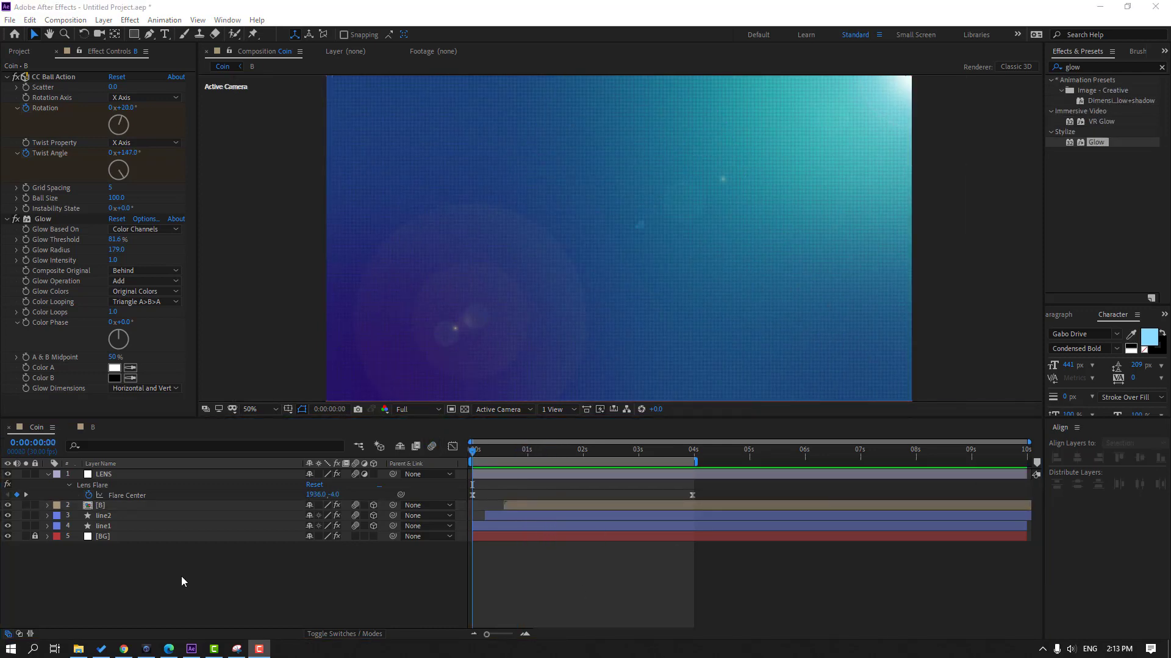
# Add a white 1920 x 1080 px solid named particular to the Coin composition.
pyautogui.click(47, 475)
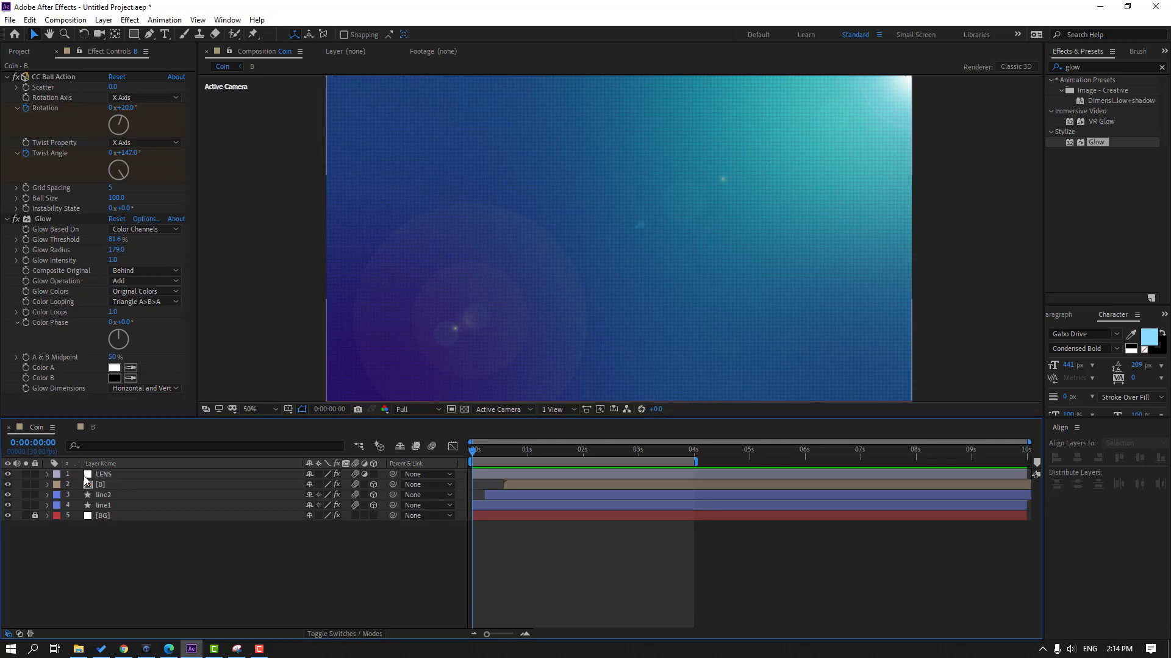
pyautogui.rightClick(157, 566)
pyautogui.moveTo(238, 433)
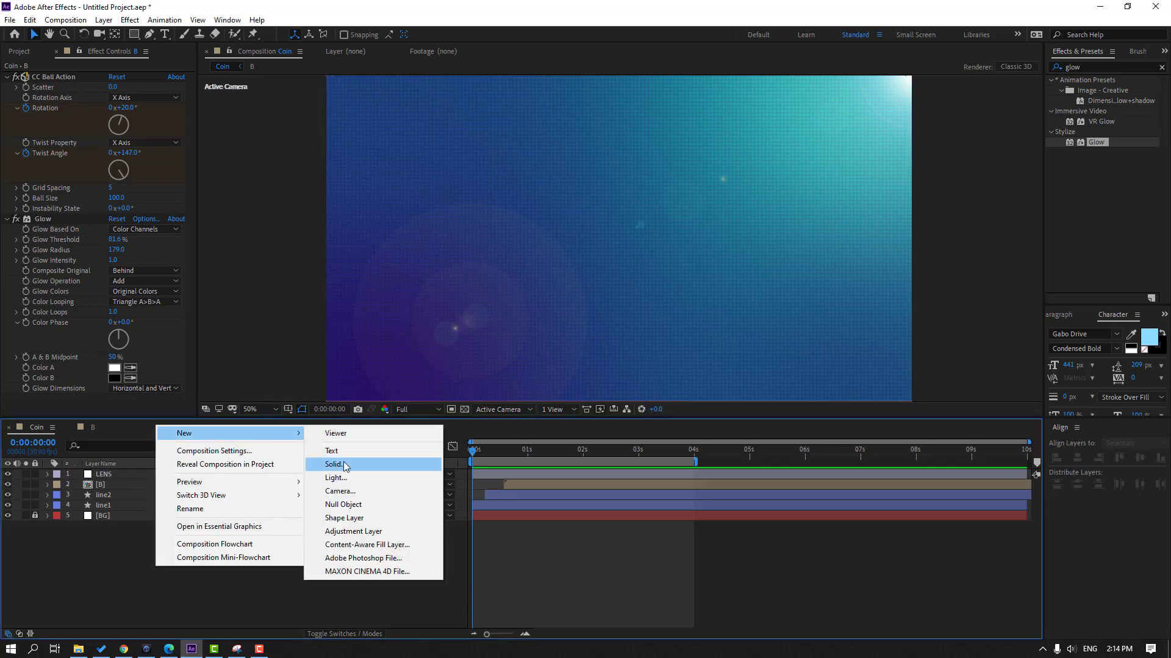
pyautogui.click(336, 465)
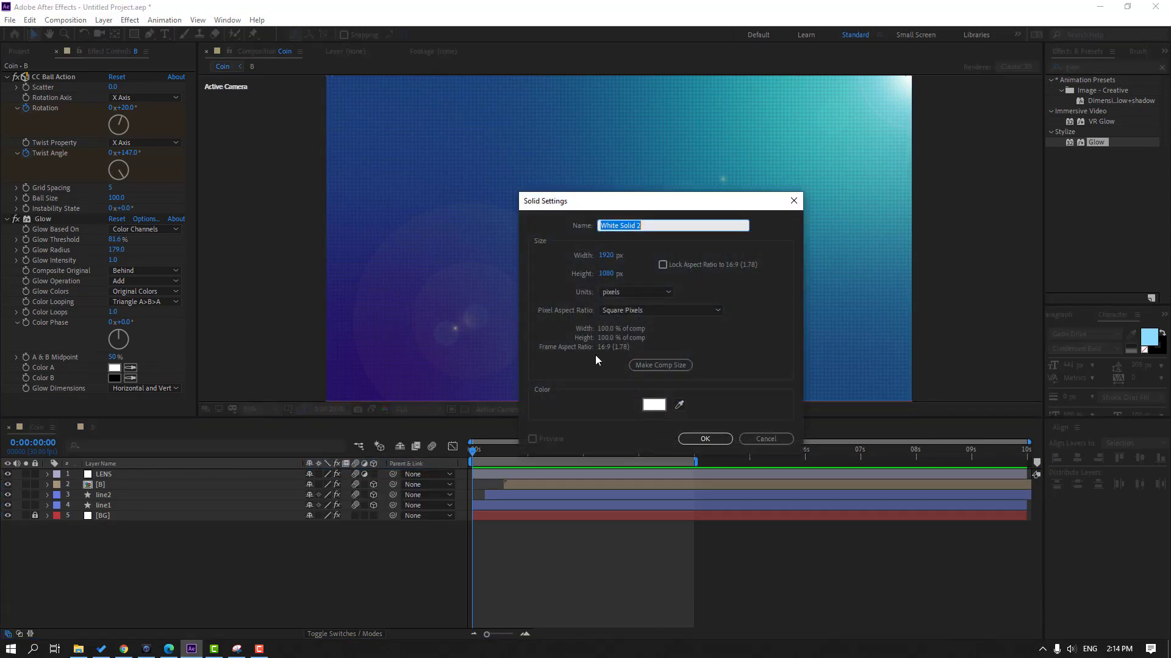
pyautogui.write('particular')
pyautogui.click(687, 440)
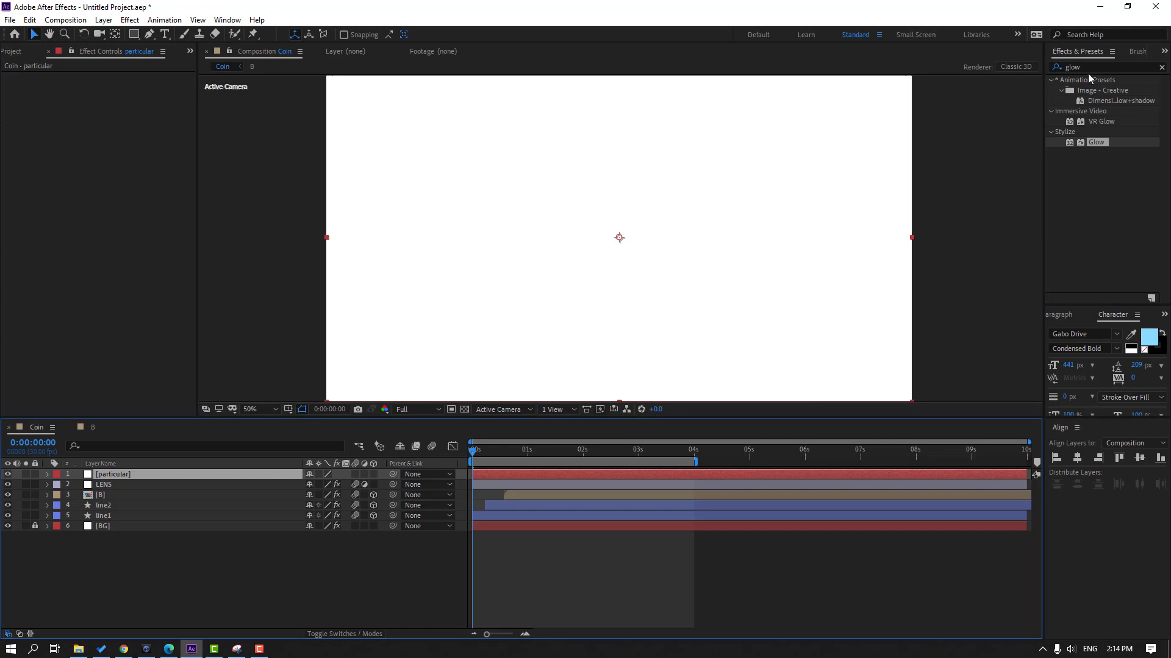
# Apply the Particle Playground effect to the particular layer and solo the layer to preview the particles.
pyautogui.click(1090, 65)
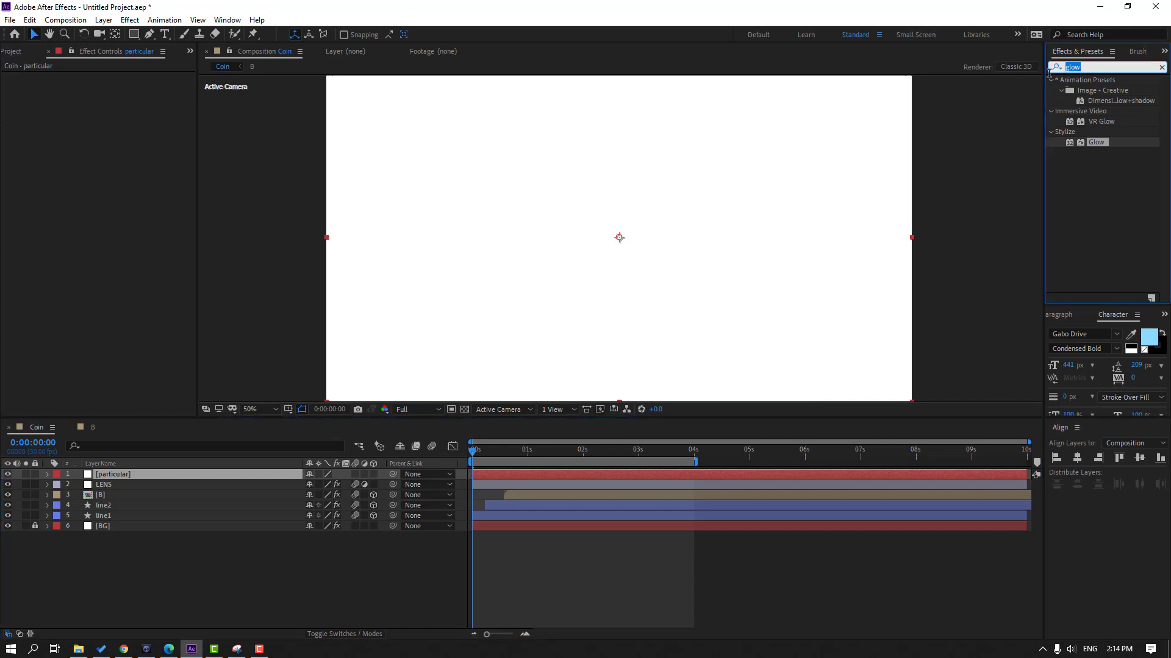
pyautogui.write('parti')
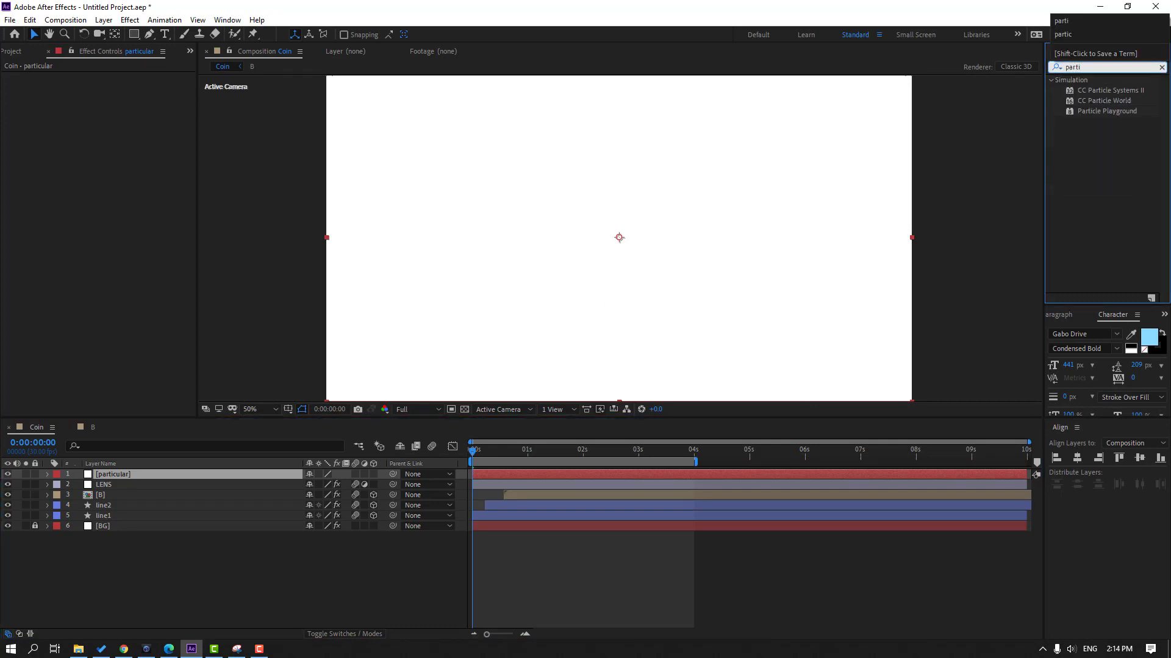
pyautogui.click(1102, 112)
pyautogui.moveTo(1082, 108); pyautogui.dragTo(101, 480)
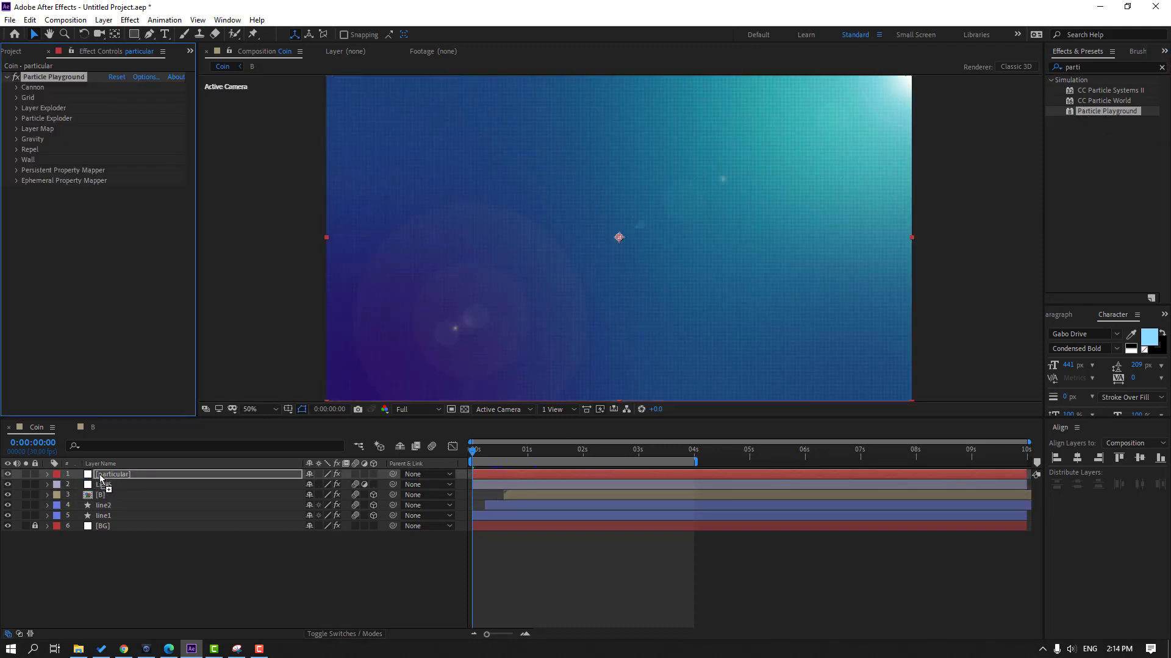
pyautogui.click(24, 473)
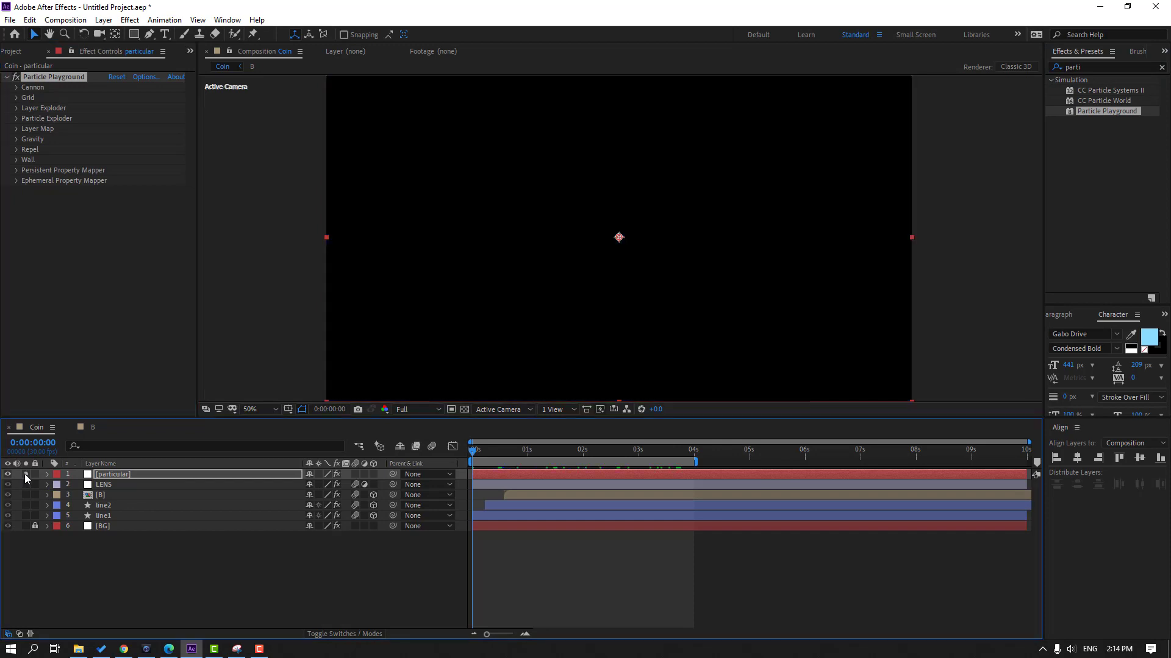
pyautogui.press('space')
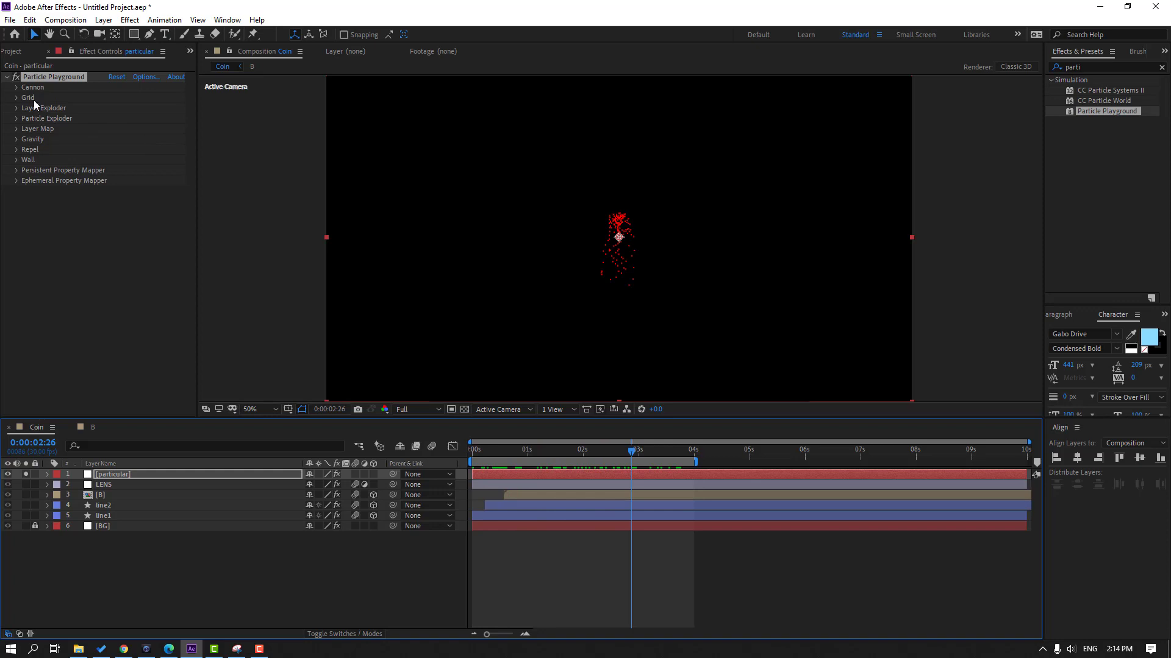
# Set the Particle Playground cannon's particle color to white.
pyautogui.click(17, 88)
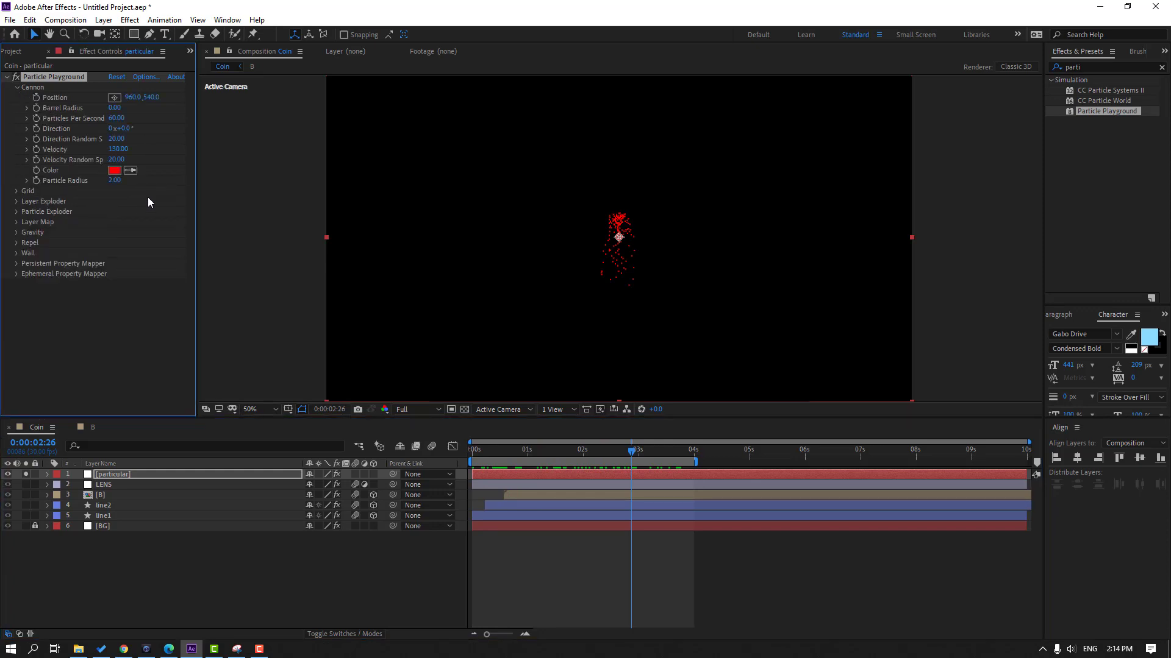
pyautogui.click(116, 173)
pyautogui.moveTo(612, 425); pyautogui.dragTo(591, 414)
pyautogui.click(859, 420)
# Set the cannon's Barrel Radius to 1348 and Velocity to 400, and preview the particles.
pyautogui.moveTo(132, 111); pyautogui.dragTo(503, 111)
pyautogui.click(118, 150)
pyautogui.write('400')
pyautogui.press('Return')
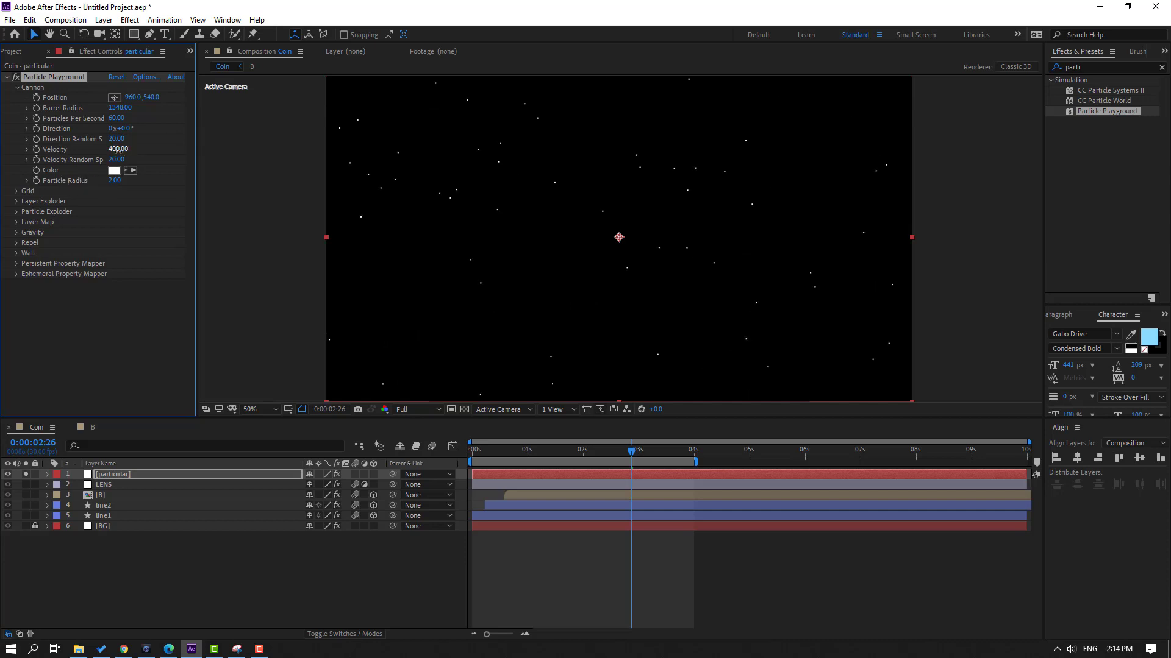
pyautogui.press('space')
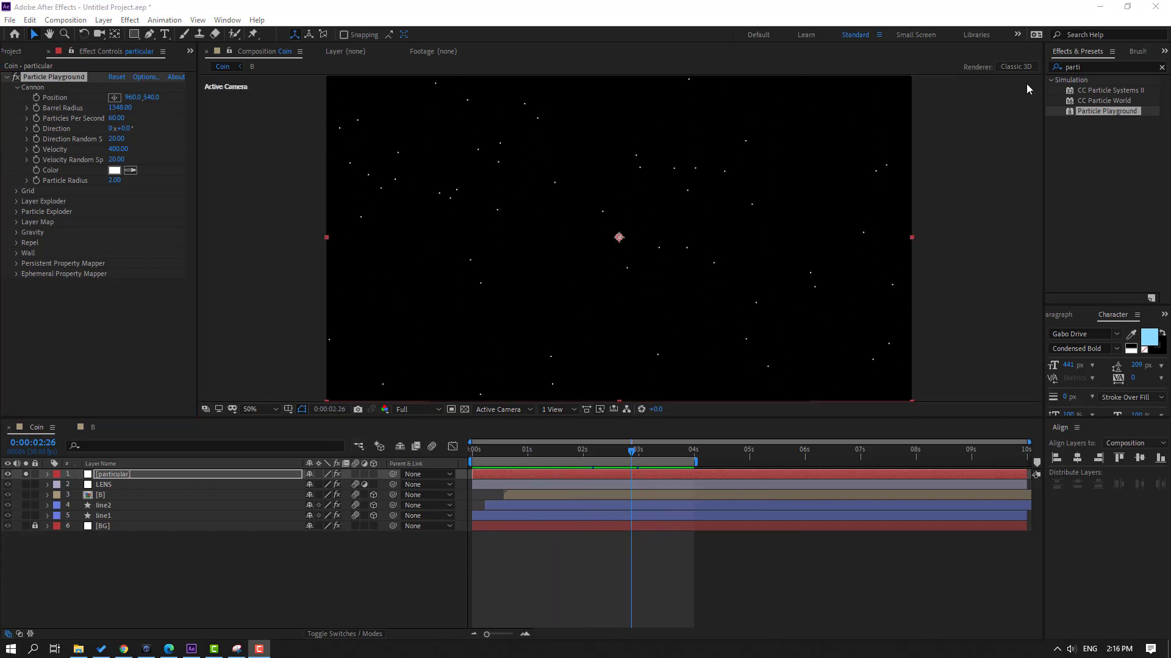
# Apply the Glow effect to the particular layer and set its Glow Radius to 8.
pyautogui.doubleClick(1097, 69)
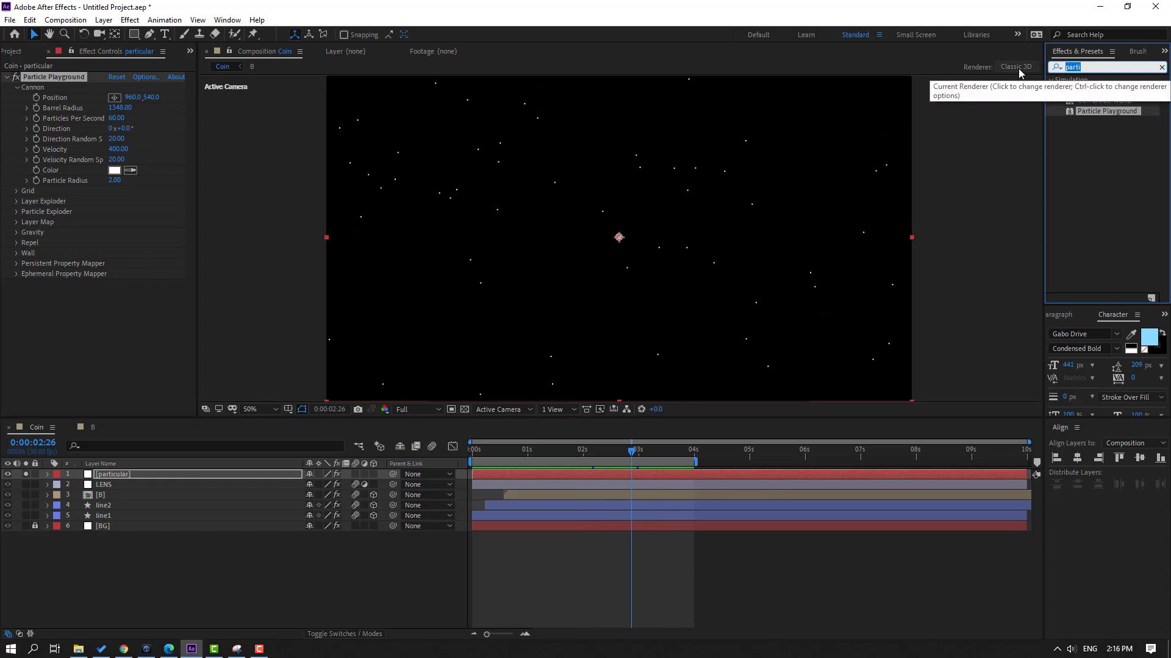
pyautogui.write('glo')
pyautogui.moveTo(1096, 142); pyautogui.dragTo(111, 480)
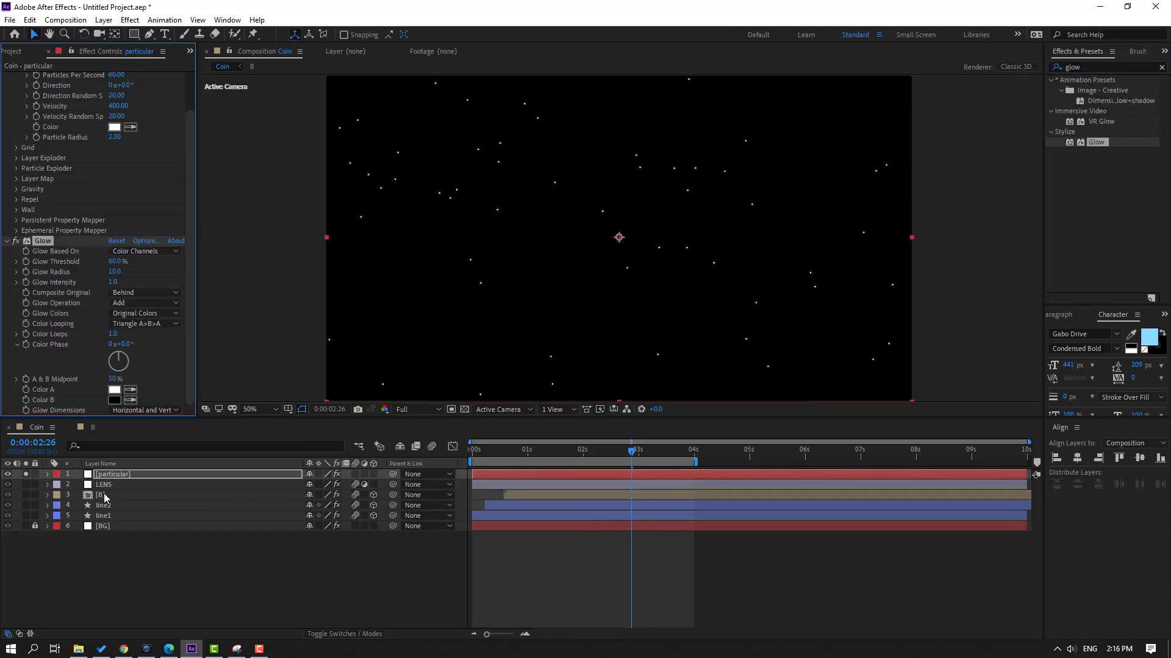
pyautogui.scroll(4, 447, 178)
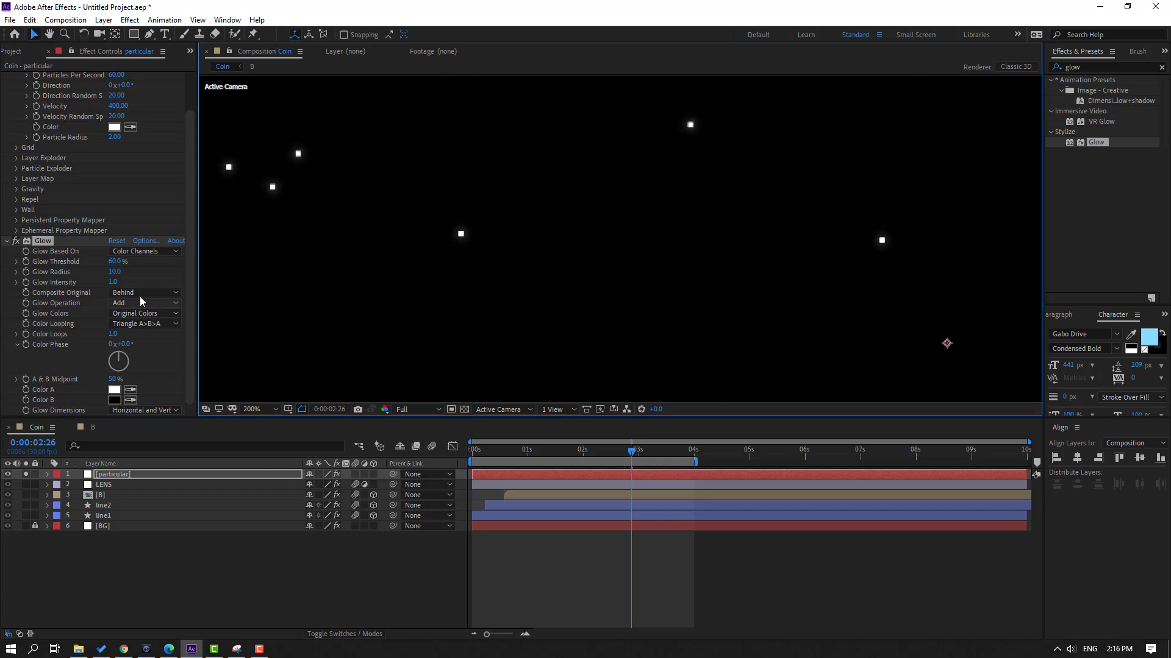
pyautogui.moveTo(115, 277); pyautogui.dragTo(147, 261)
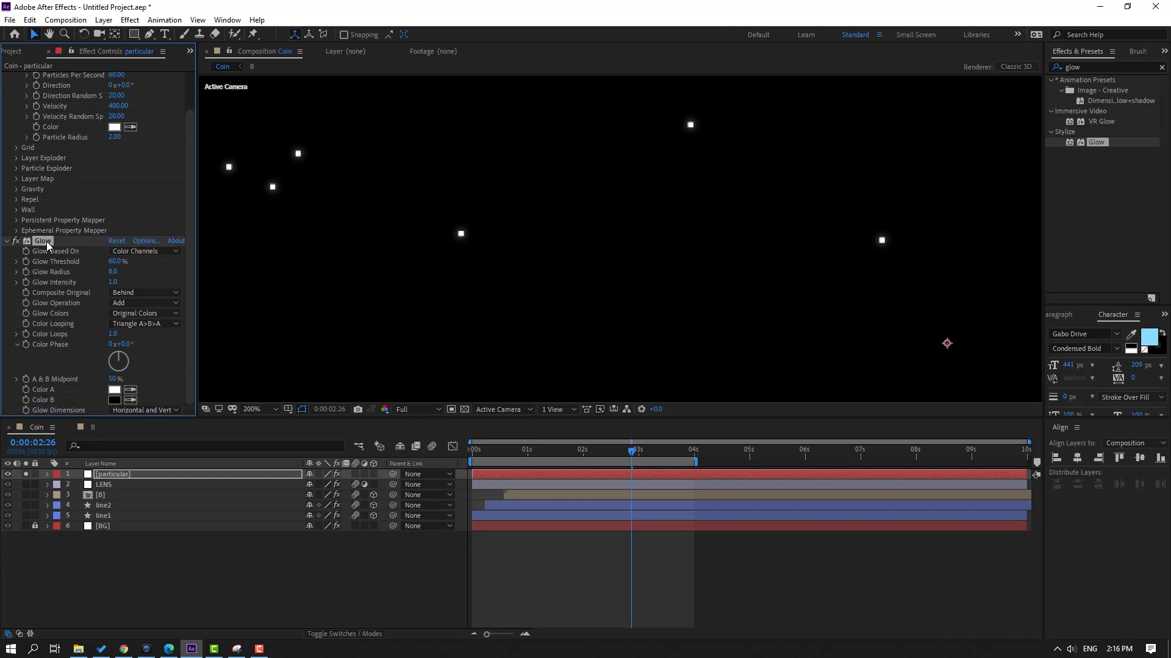
# Duplicate the Glow effect on the particular layer.
pyautogui.hotkey('ctrl', 'd')
pyautogui.scroll(-4, 537, 247)
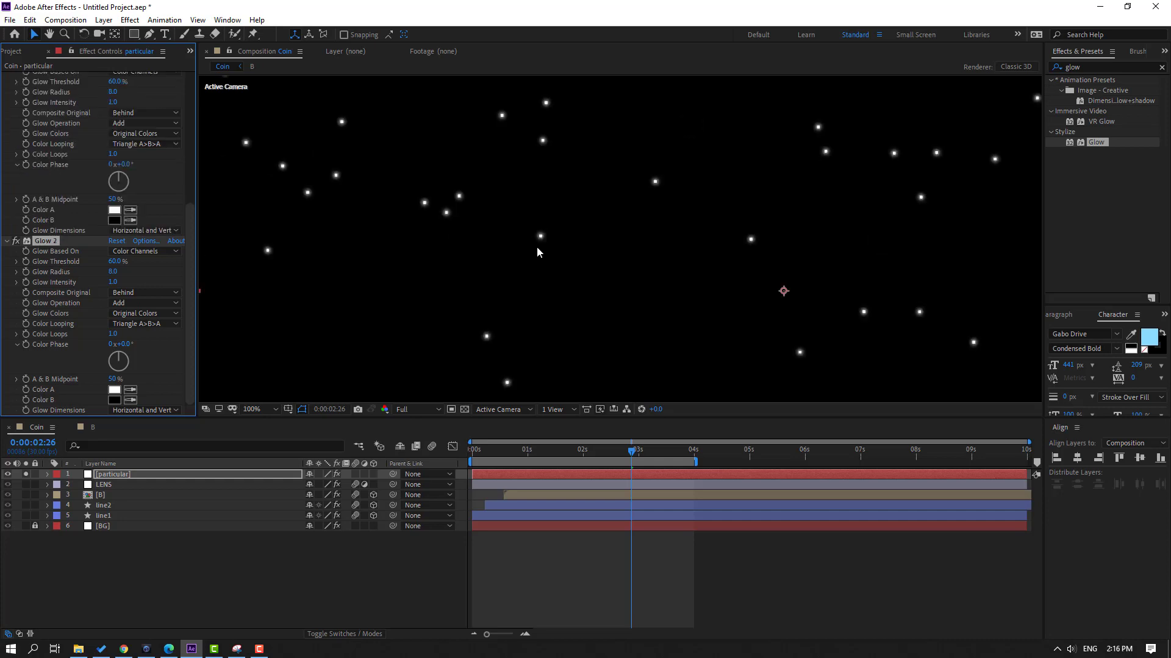
pyautogui.press('/')
# Unsolo the particular layer to show all layers and return the playhead to 0:00:00.
pyautogui.click(26, 474)
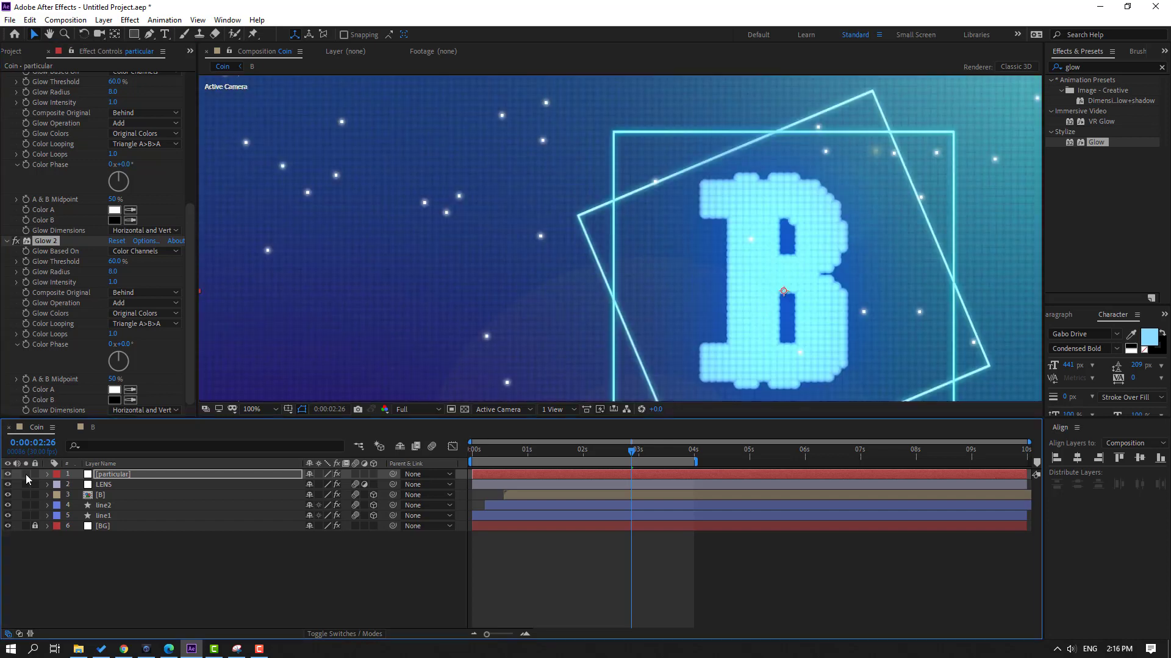
pyautogui.press(',')
pyautogui.press(',')
pyautogui.click(265, 408)
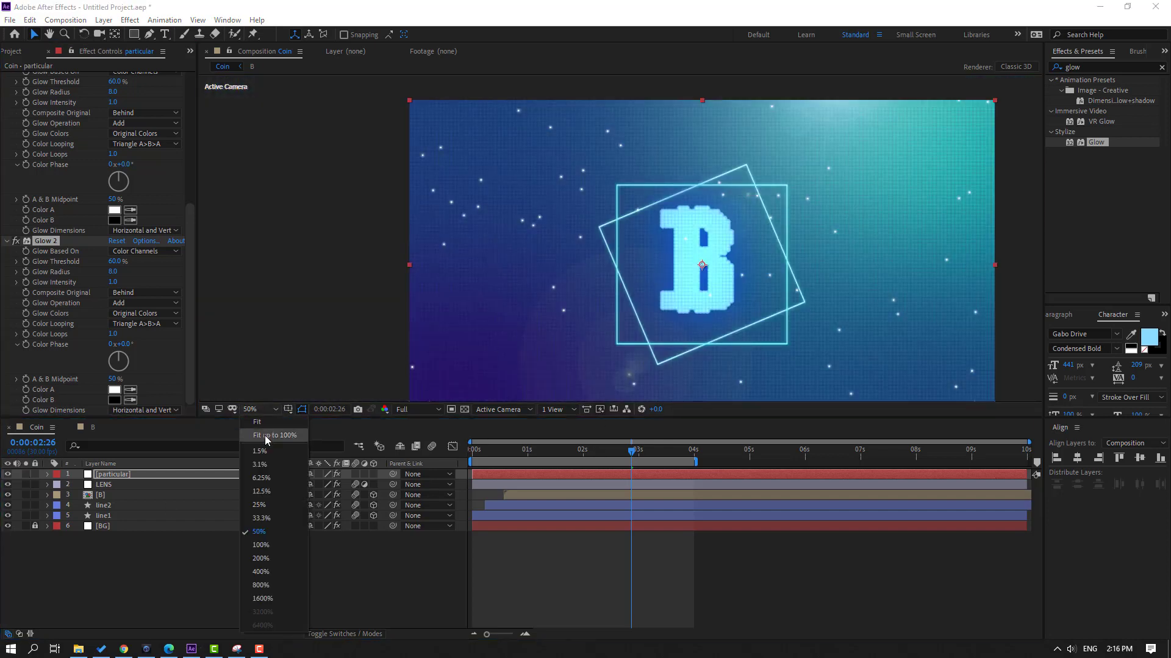
pyautogui.click(264, 435)
pyautogui.moveTo(609, 451); pyautogui.dragTo(459, 462)
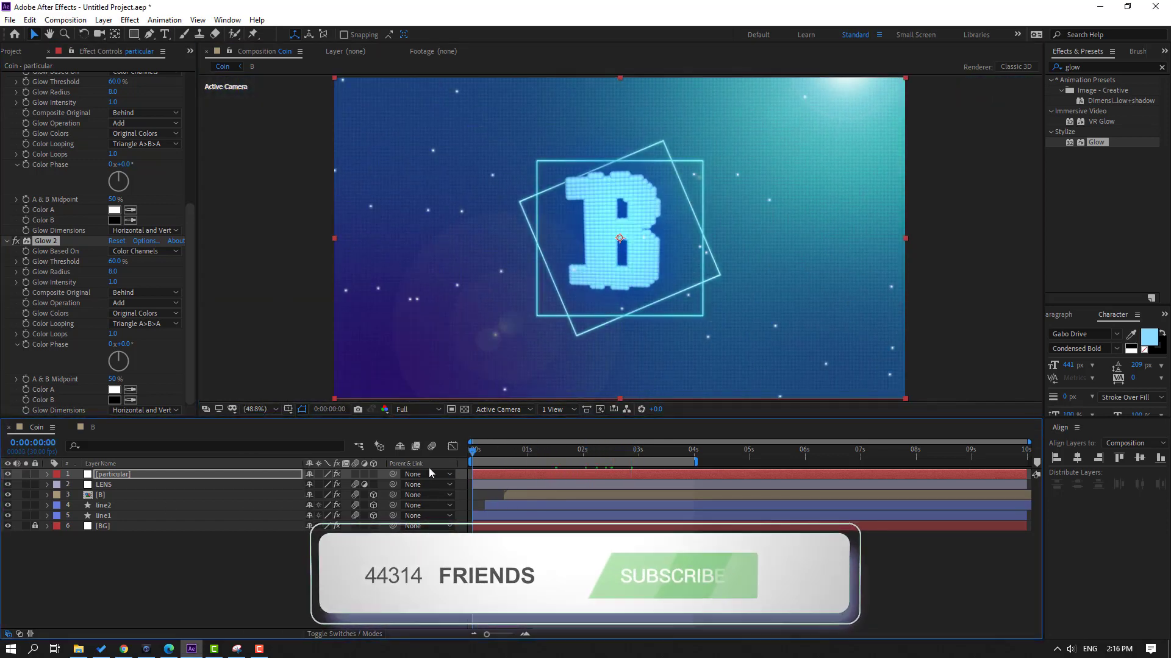